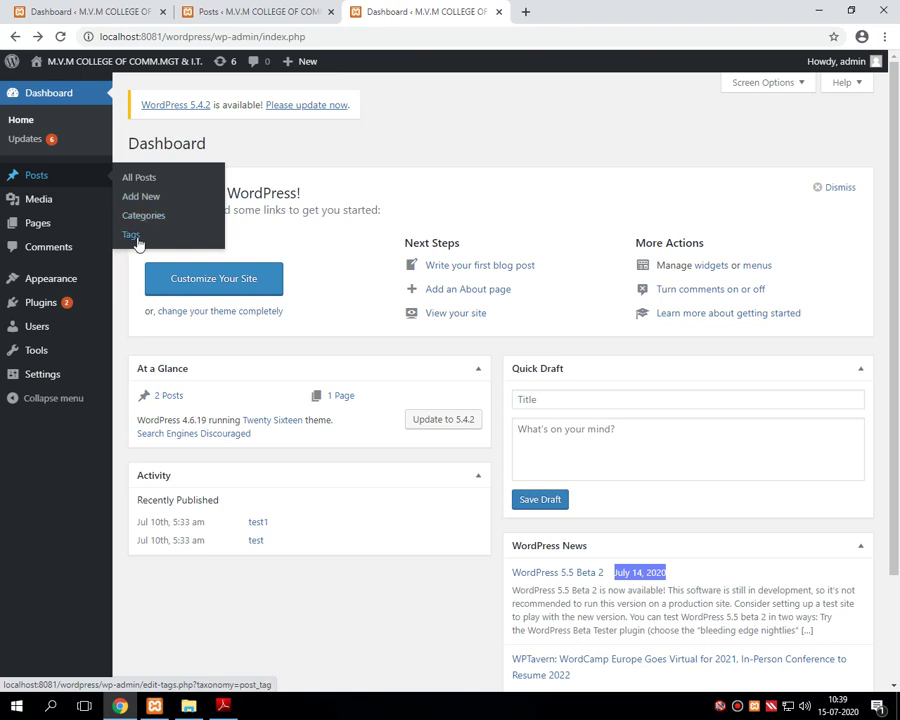
Step: Open the college site's Customizer, showing the Twenty Sixteen theme with a live preview
mouse_move(42, 212)
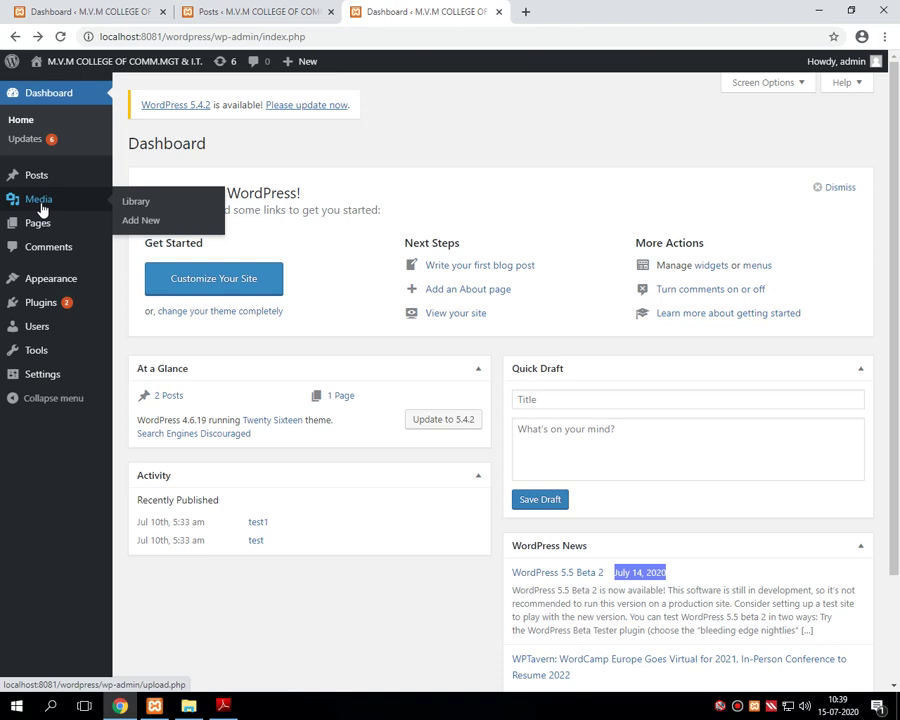
mouse_move(54, 235)
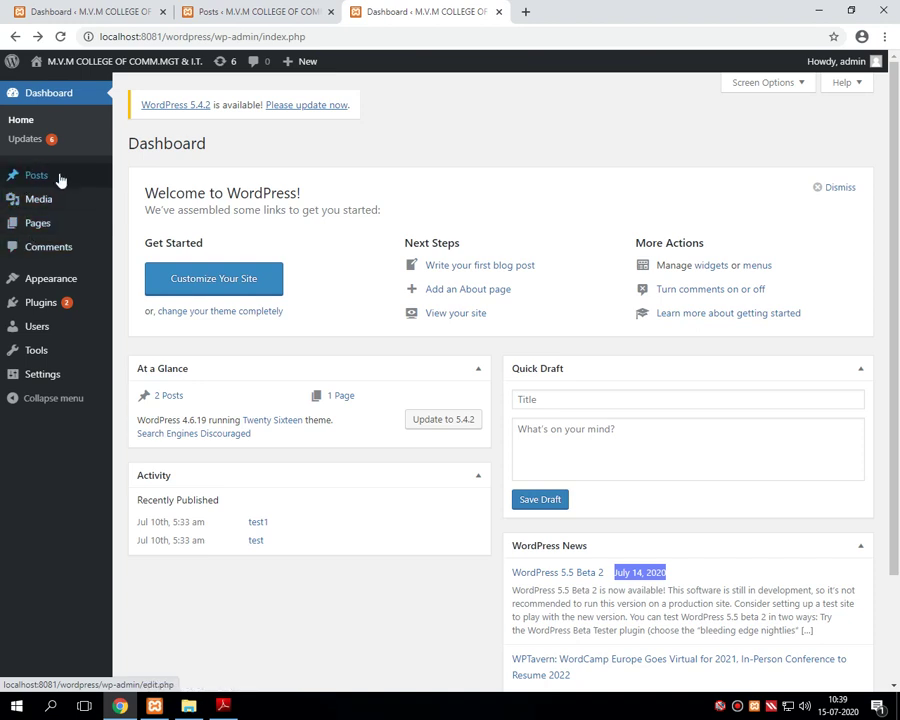
click(218, 290)
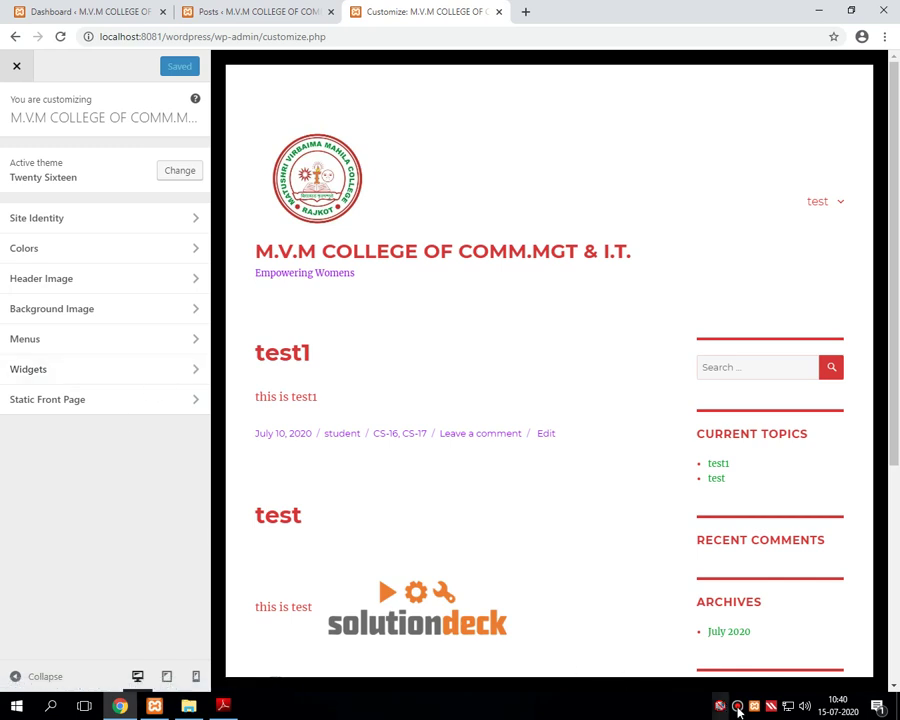
click(737, 707)
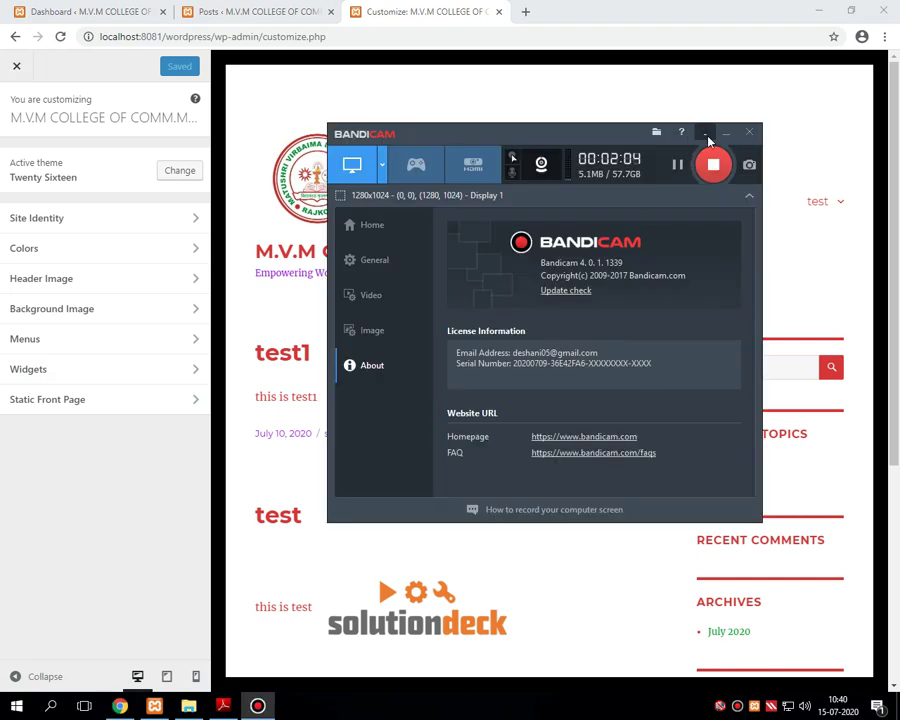
click(709, 139)
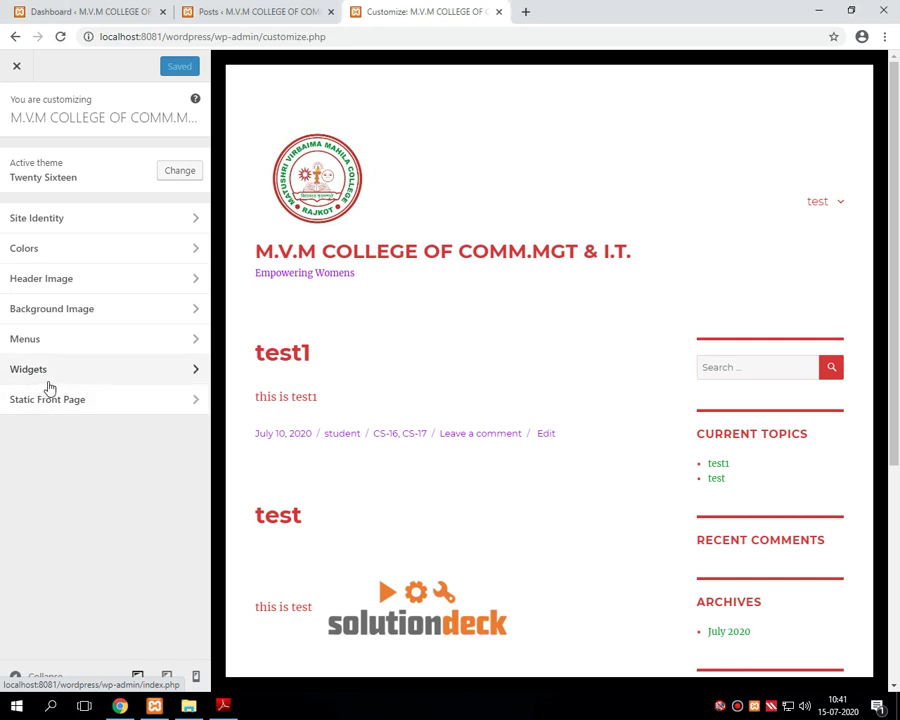
Step: Show the Customizer's Widgets panel listing the Sidebar widget area
click(46, 378)
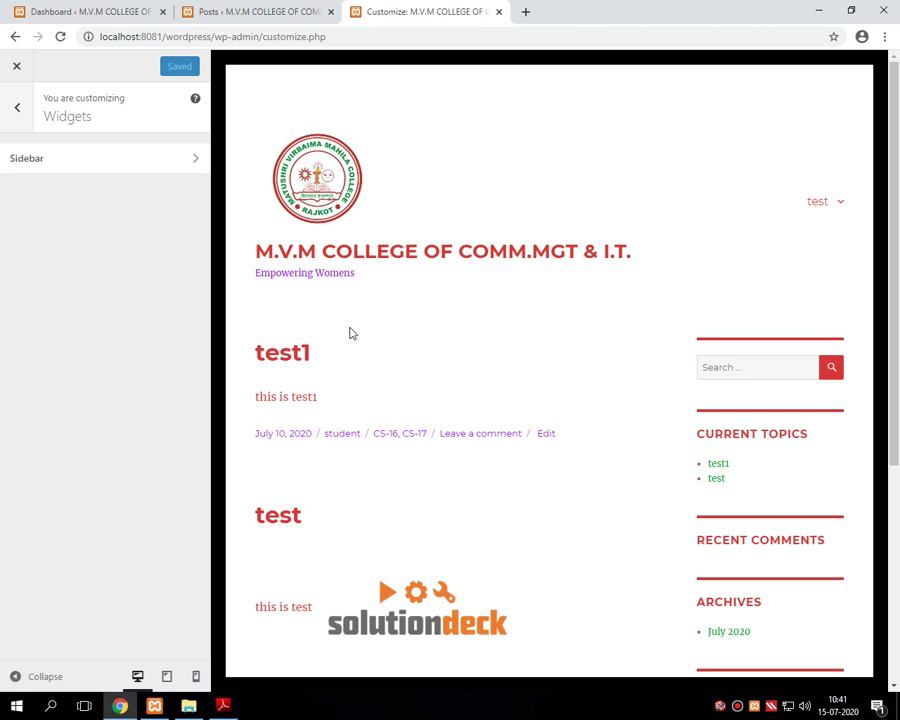
scroll(759, 263, down, 2)
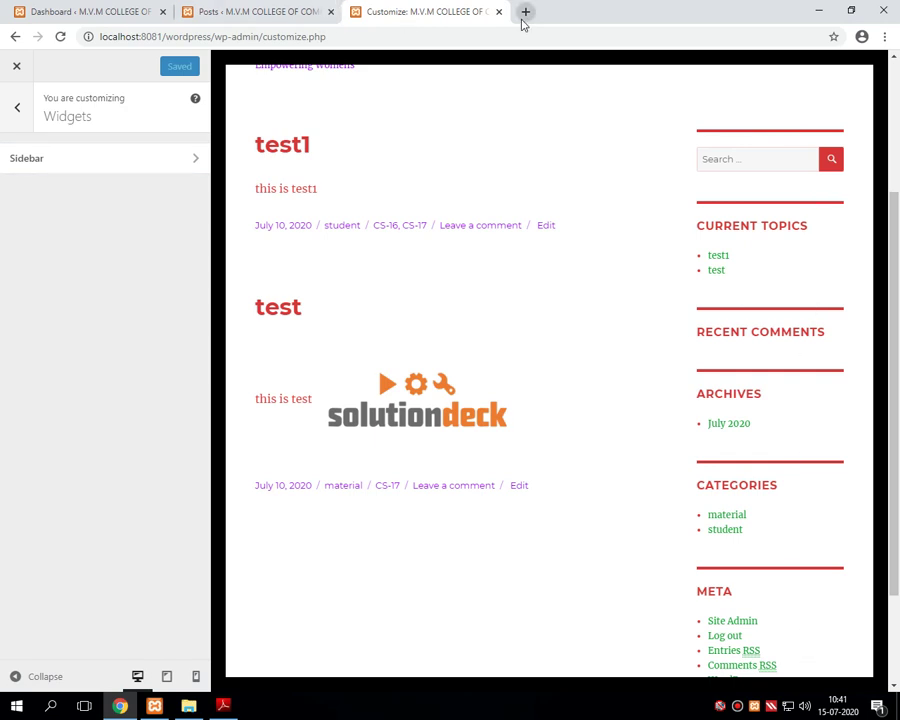
Step: Load the local WordPress front page at localhost:8081/wordpress/ in a new tab
click(525, 12)
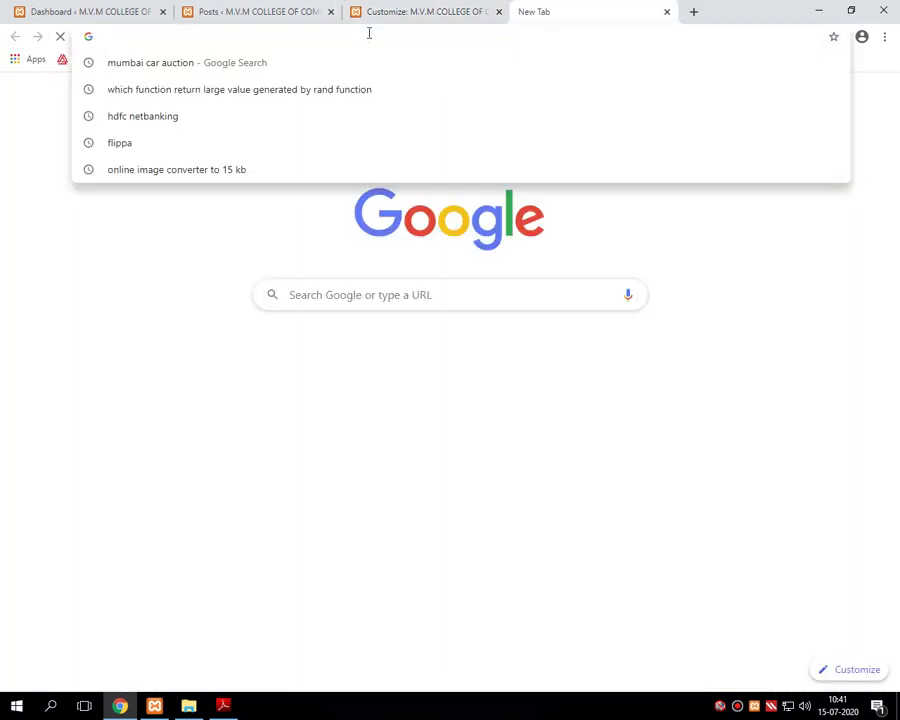
text(loc)
key(End)
key(BackSpace)
key(BackSpace)
key(BackSpace)
key(BackSpace)
key(BackSpace)
key(BackSpace)
key(BackSpace)
key(BackSpace)
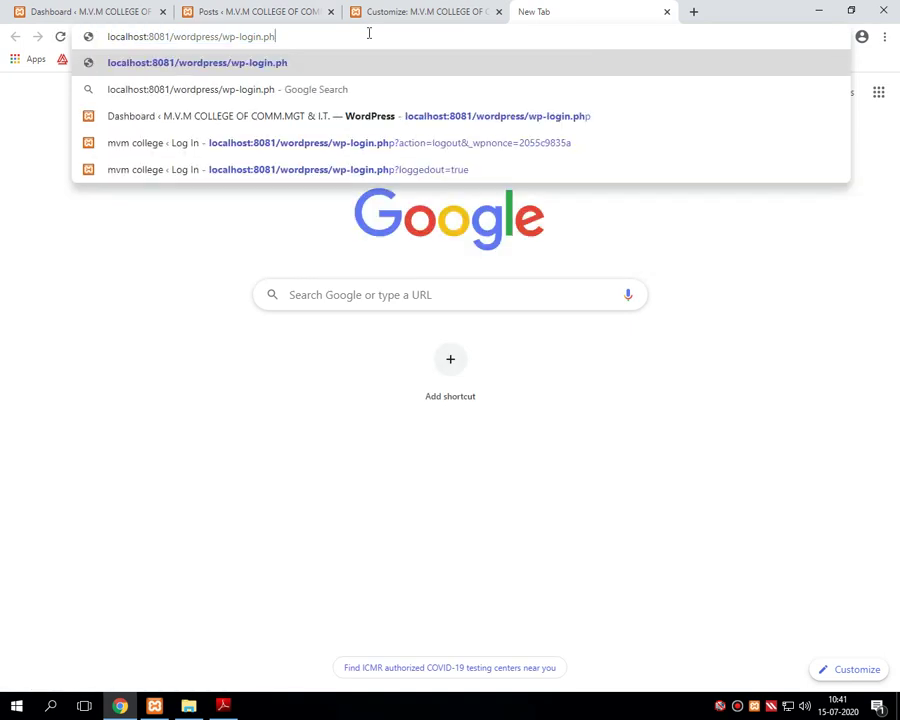
key(BackSpace)
key(BackSpace)
key(BackSpace)
key(BackSpace)
key(Return)
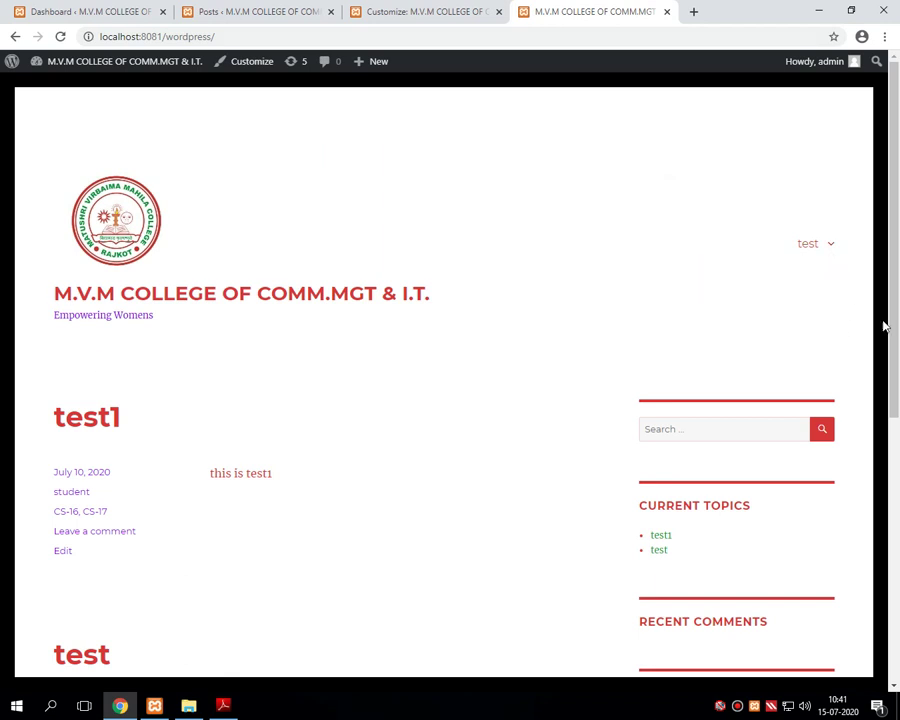
Step: Scroll down to the footer, highlight its credit line, and start another blank tab
scroll(171, 318, down, 3)
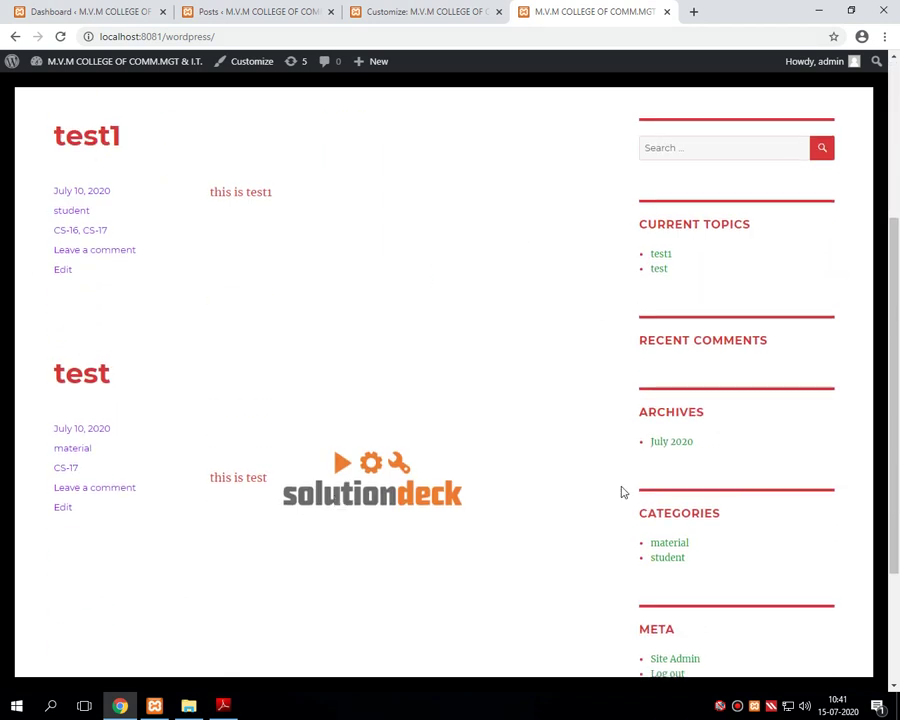
scroll(598, 370, up, 3)
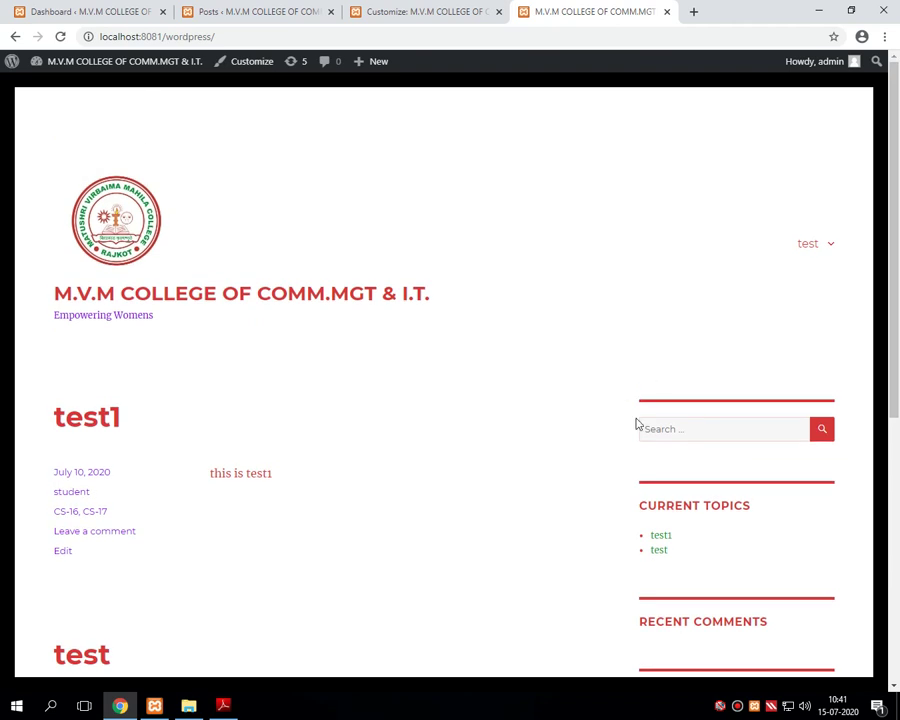
scroll(630, 387, down, 3)
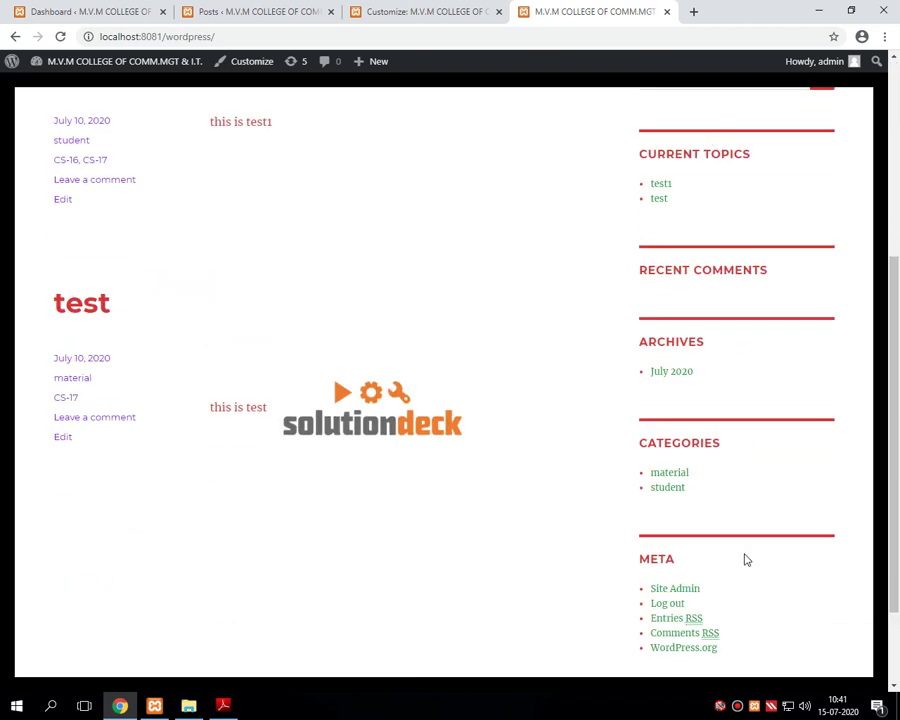
scroll(820, 510, down, 1)
drag(385, 628, 52, 626)
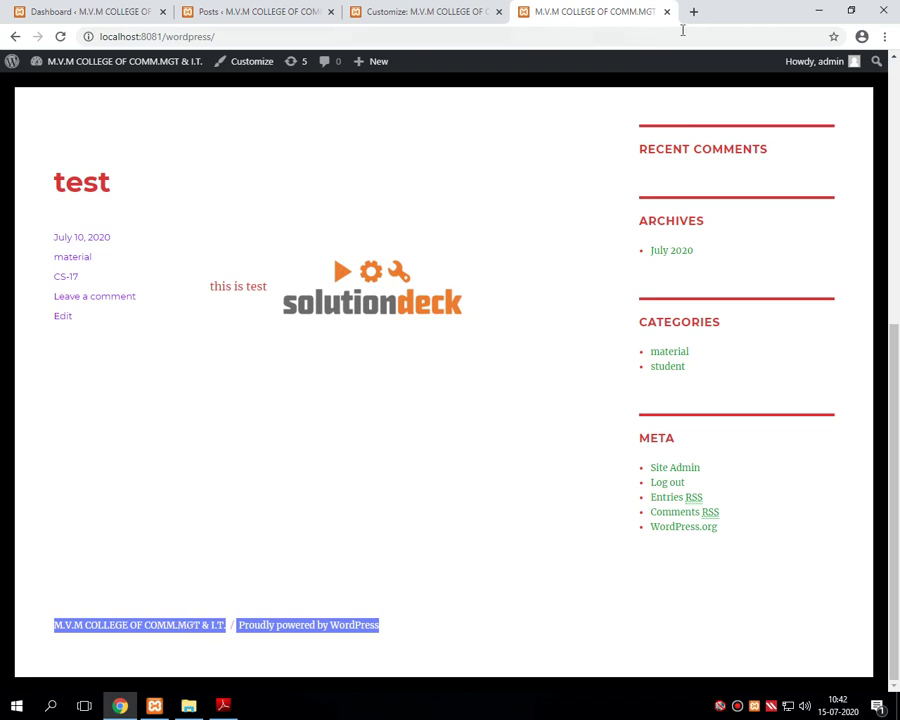
click(693, 11)
Step: Load mvmcollegerajkot.com from 'mvm' and scroll down through the homepage
text(mvmcollegerajkot.com)
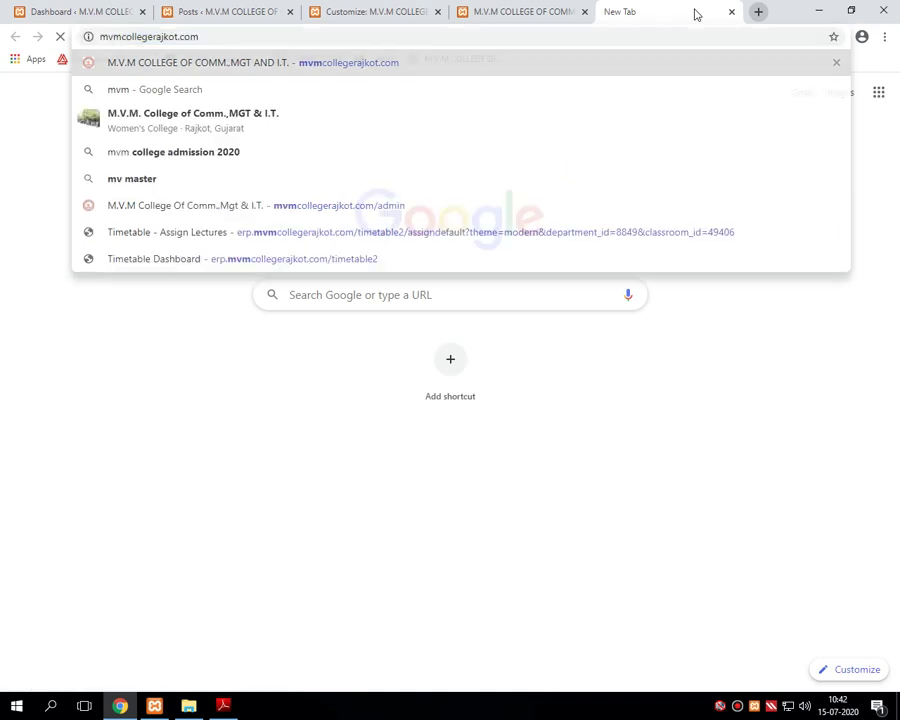
key(Return)
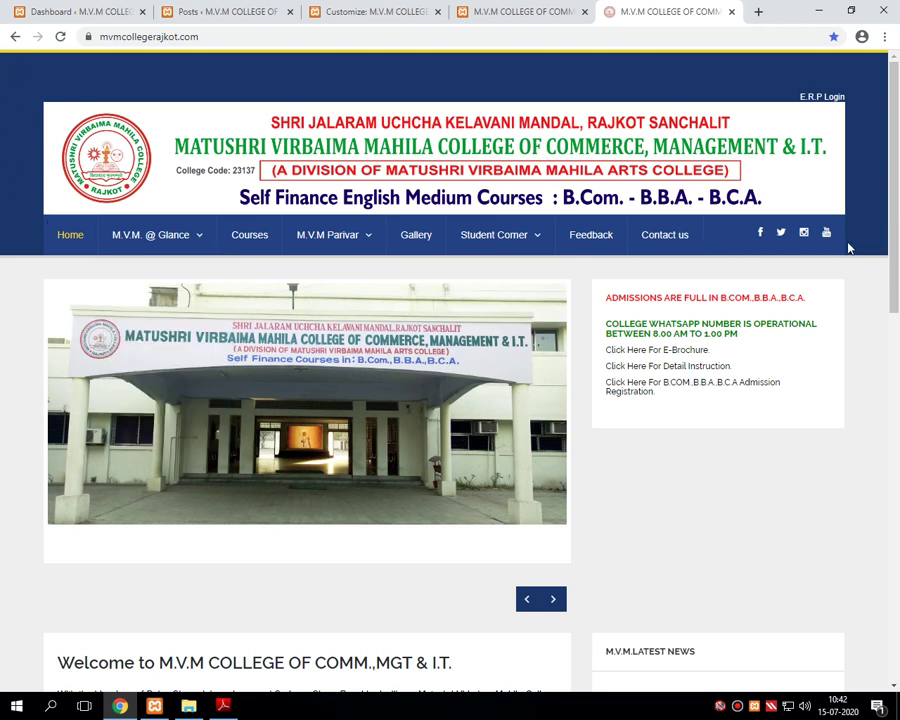
scroll(100, 250, down, 2)
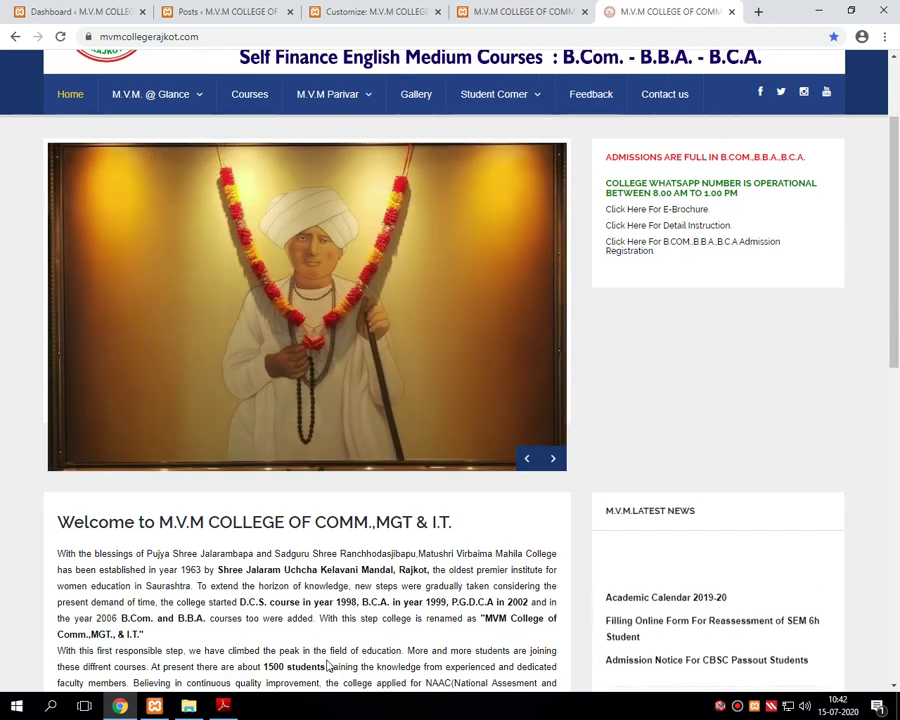
scroll(898, 236, down, 1)
drag(898, 236, 894, 594)
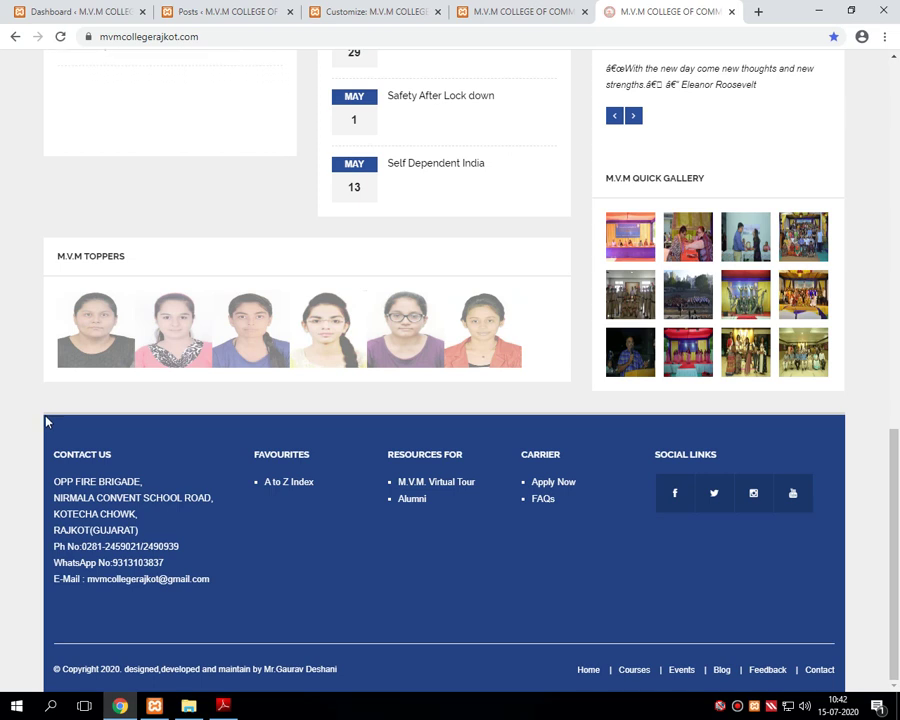
Step: Scroll back to the top and preview the M.V.M. @ Glance and M.V.M Parivar menus
scroll(257, 527, up, 3)
scroll(257, 527, up, 2)
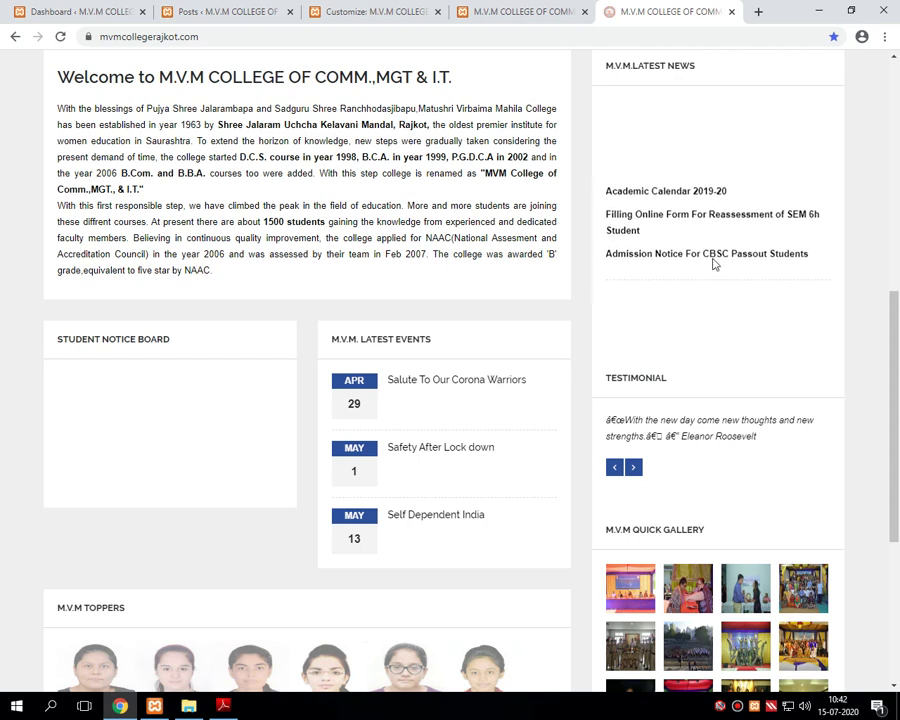
scroll(446, 297, up, 6)
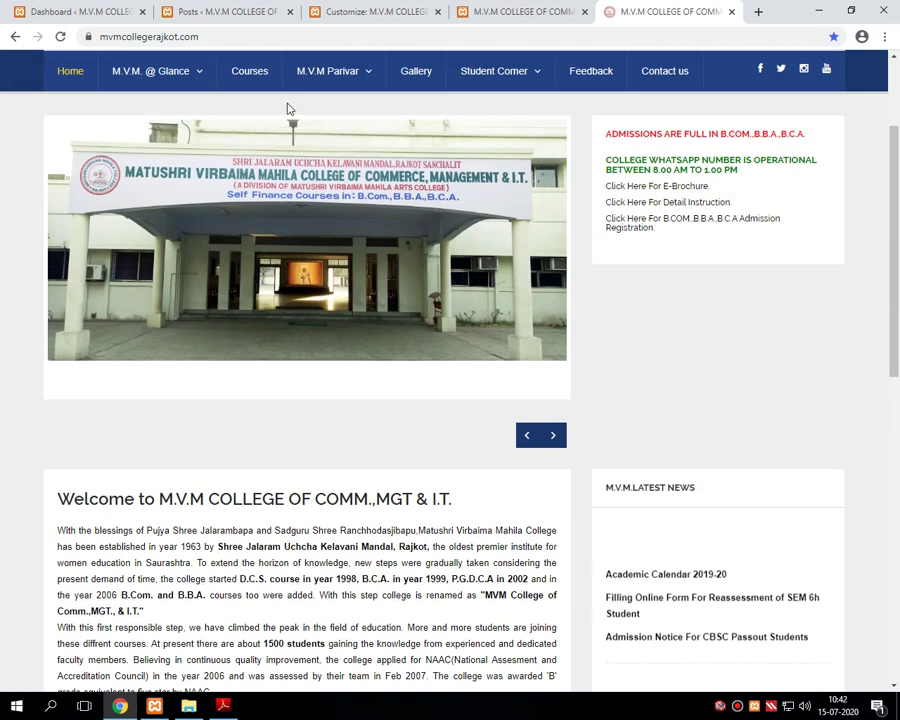
scroll(285, 125, up, 2)
scroll(378, 414, down, 10)
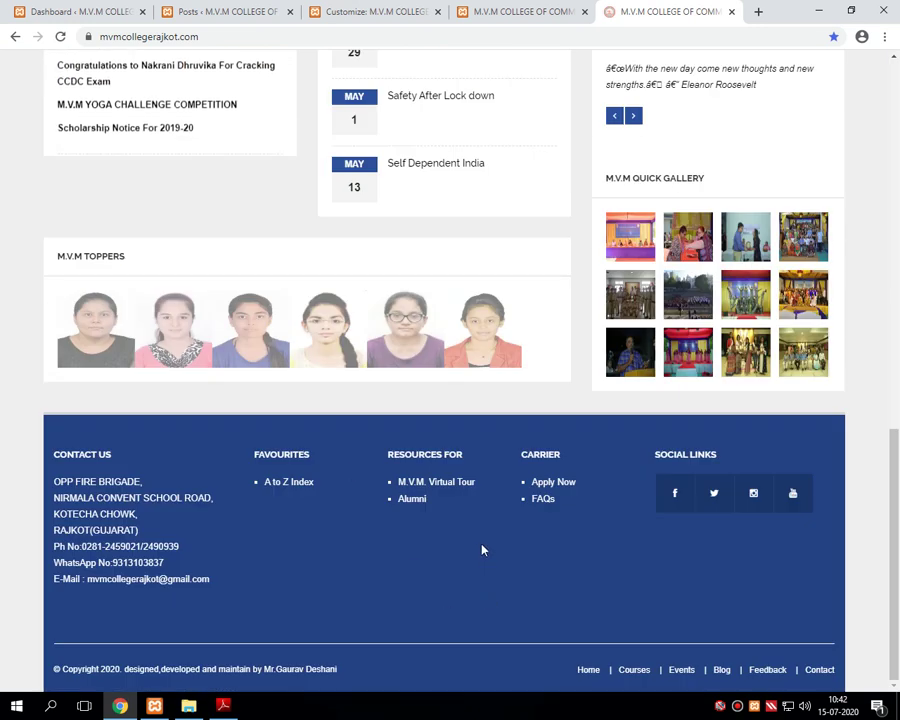
scroll(896, 628, up, 10)
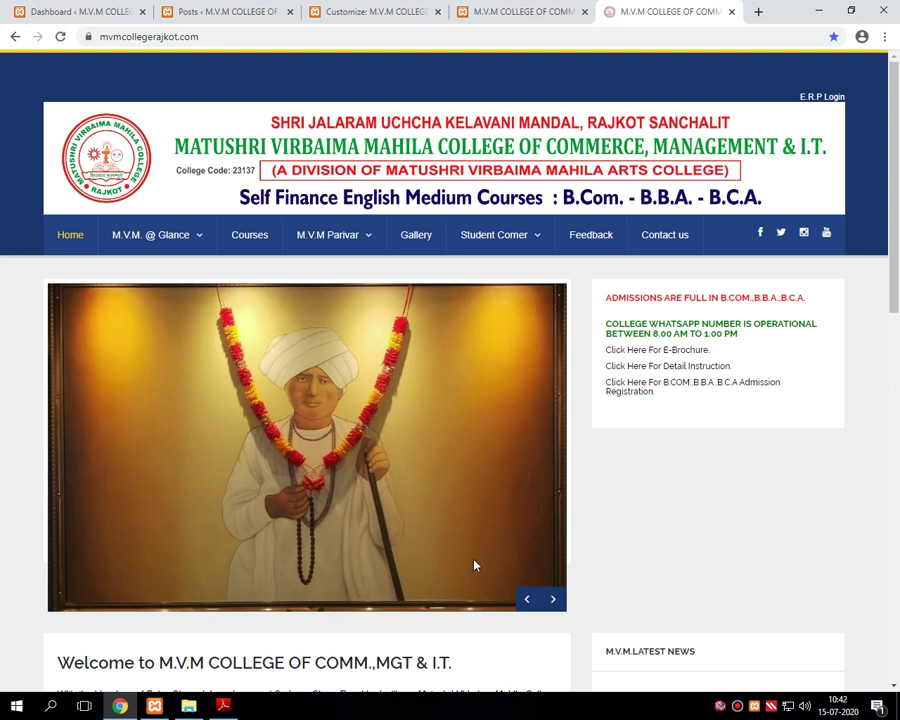
mouse_move(180, 242)
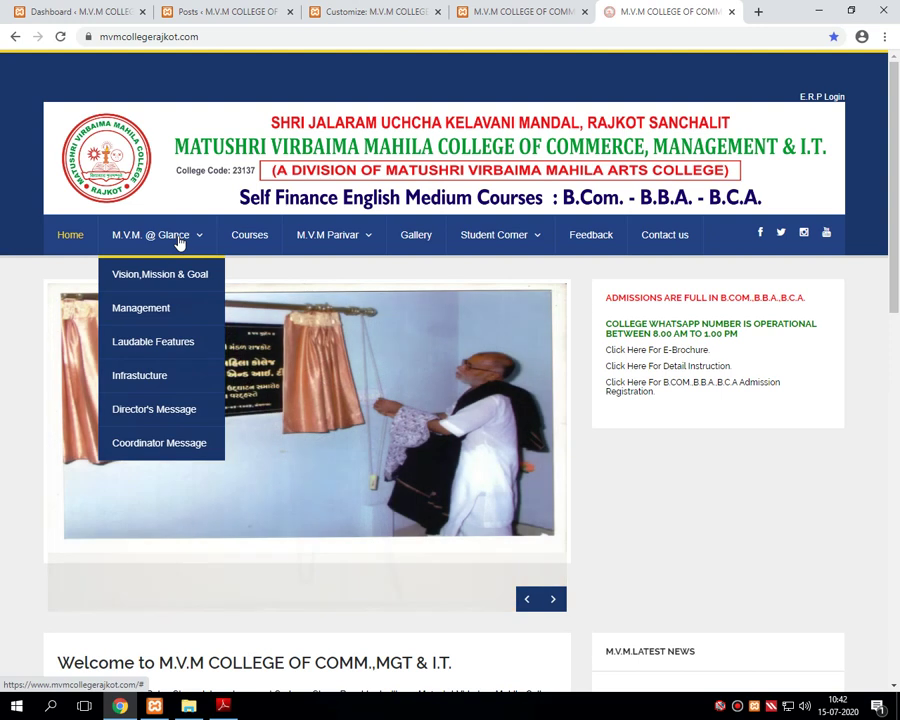
mouse_move(352, 238)
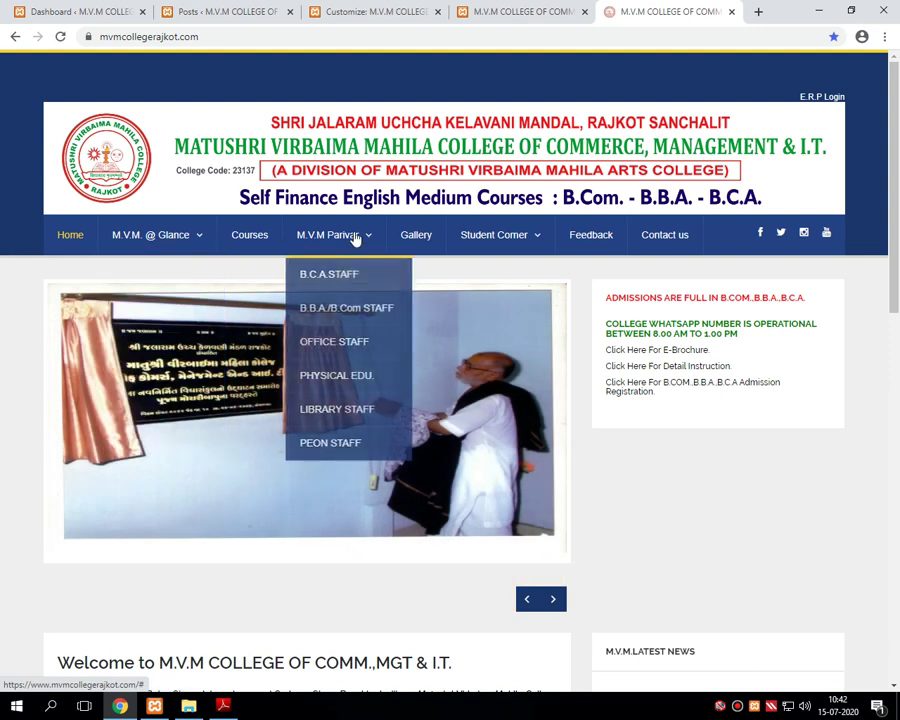
Step: Open the B.C.A STAFF page under M.V.M Parivar and scroll its faculty table
click(330, 285)
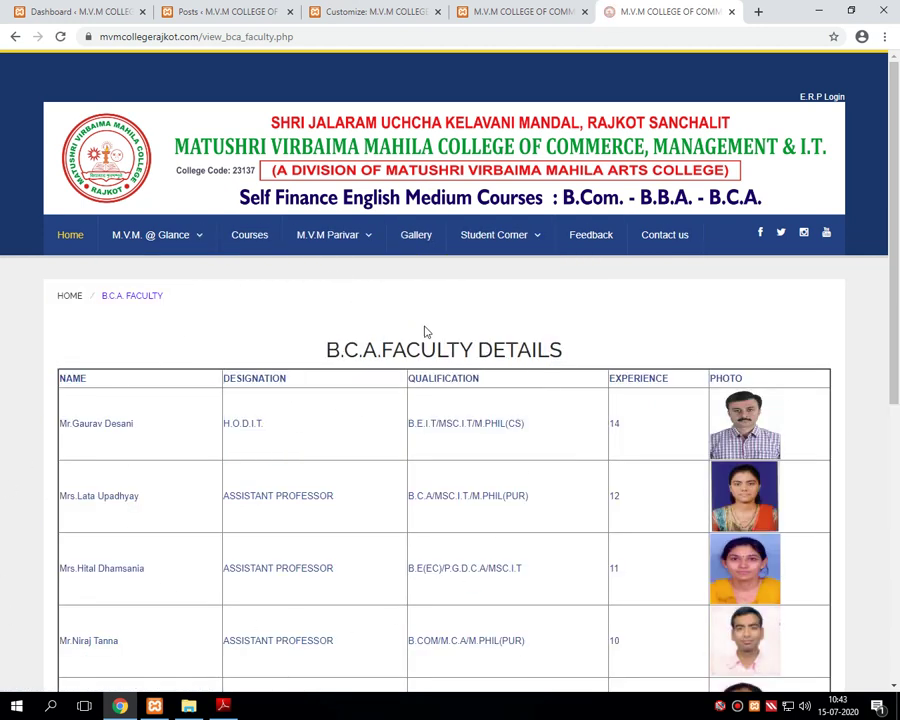
drag(897, 305, 886, 200)
drag(897, 290, 233, 625)
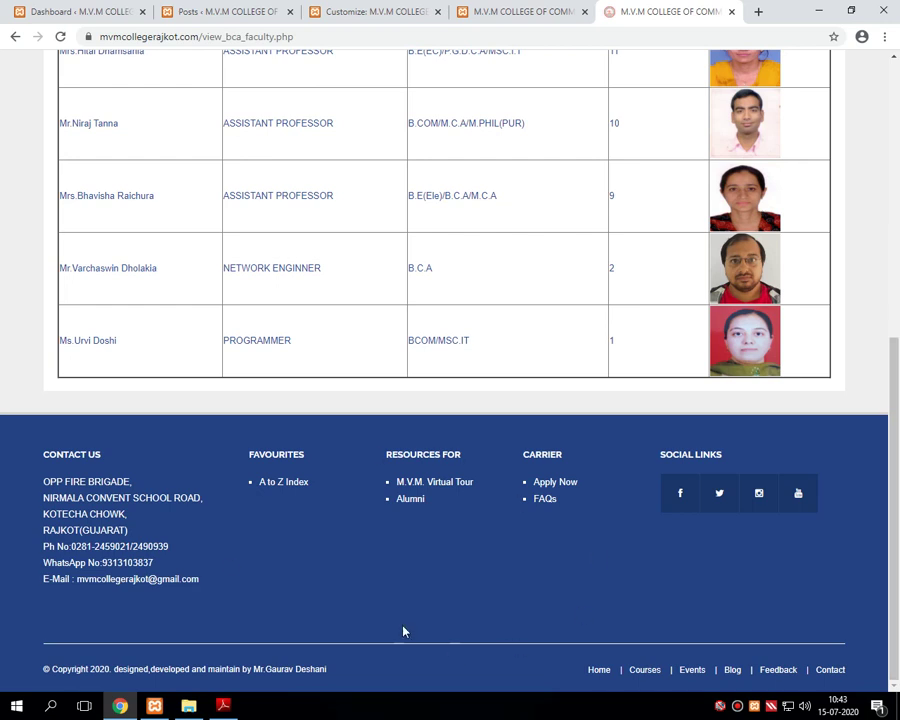
scroll(475, 578, up, 10)
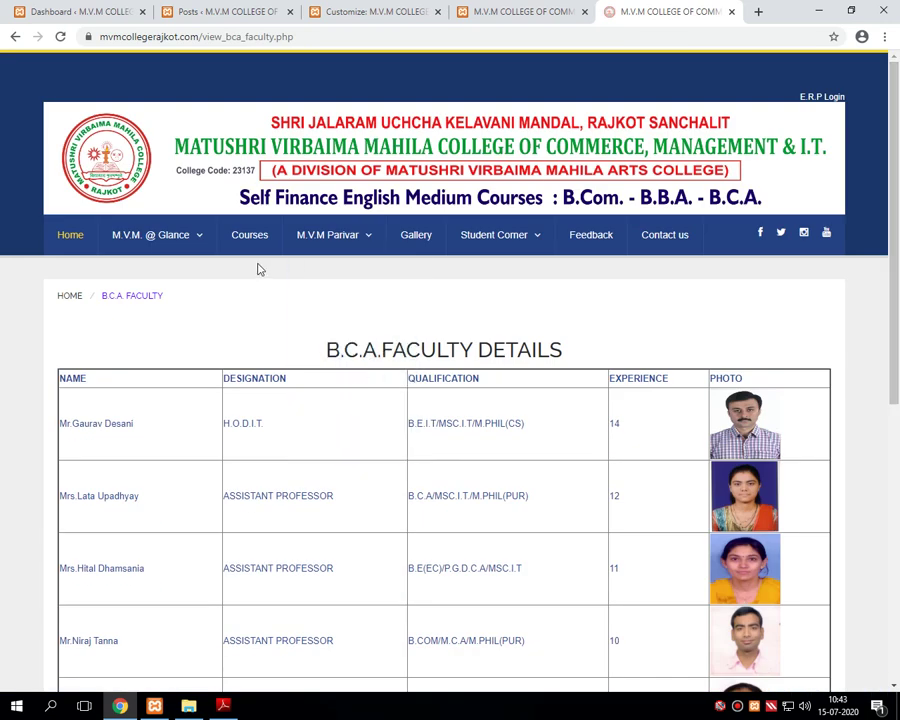
Step: Look over the Courses page, then go back to the local WordPress front page
click(238, 240)
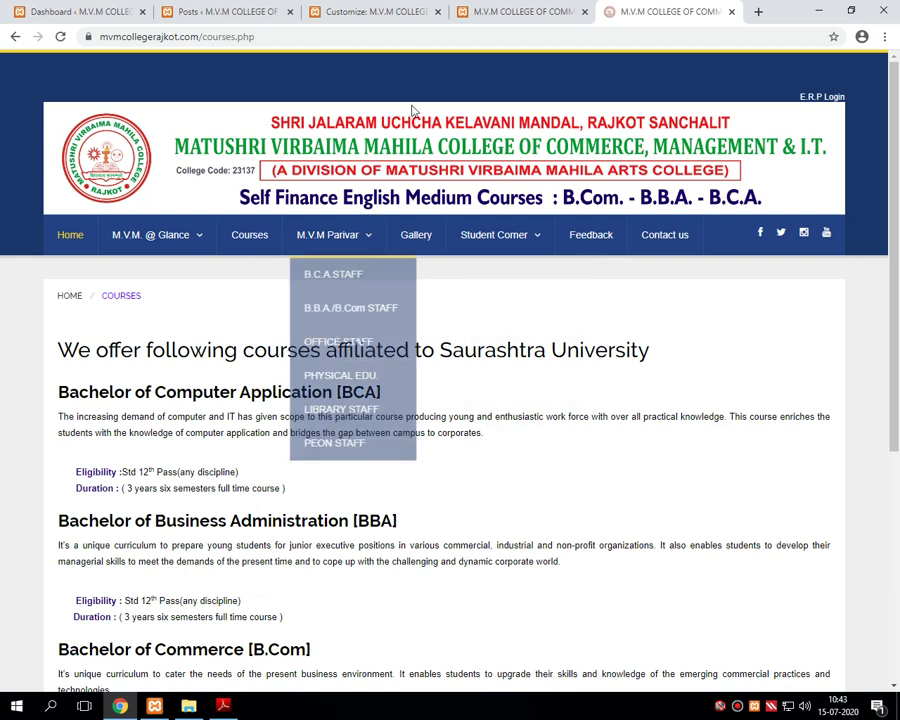
scroll(412, 110, down, 4)
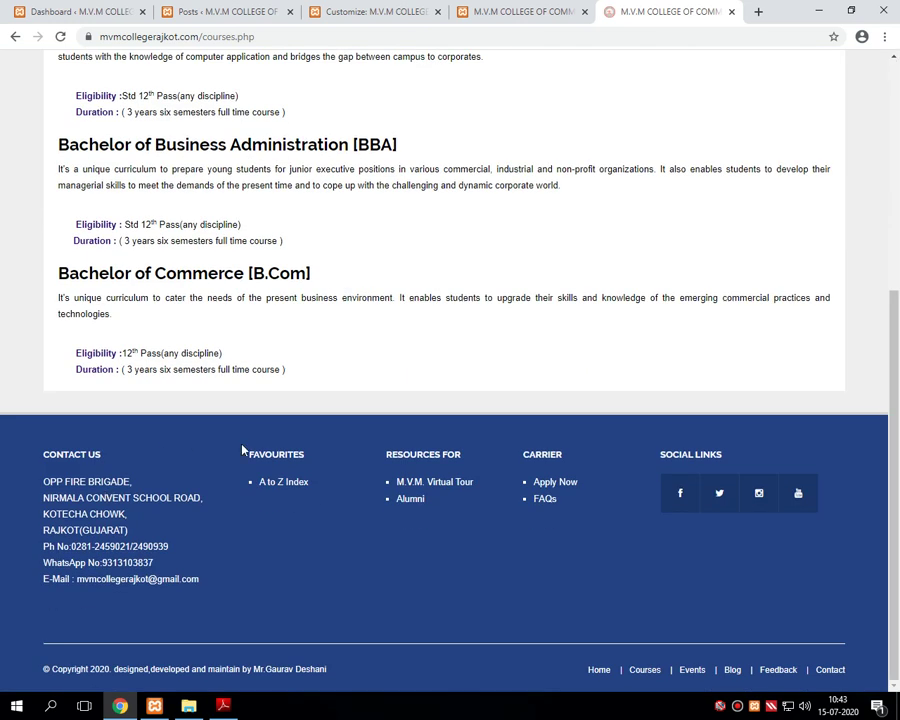
scroll(235, 284, up, 4)
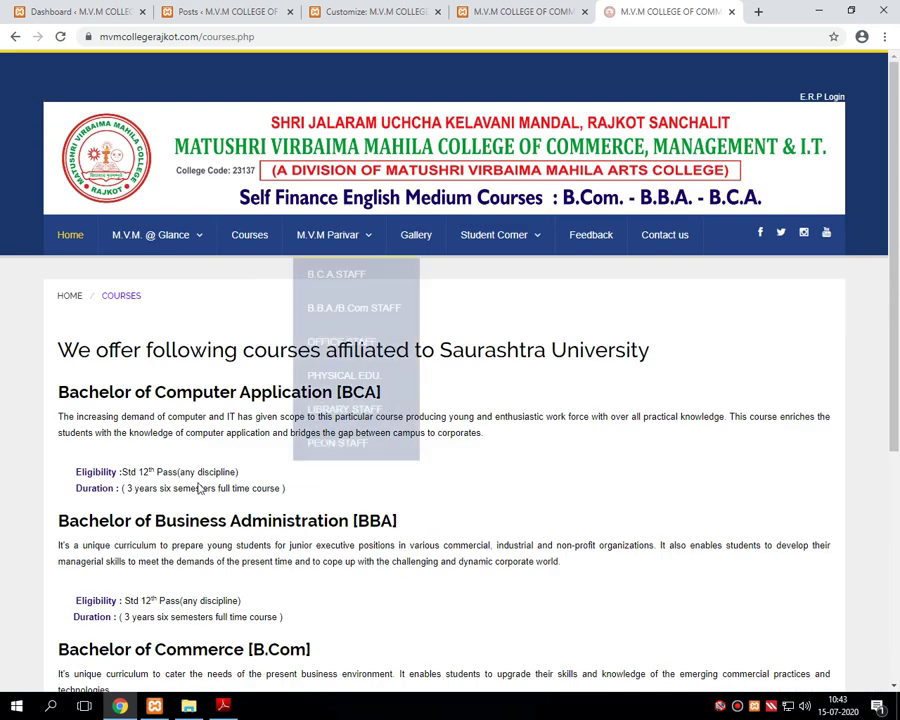
click(516, 13)
scroll(349, 254, up, 6)
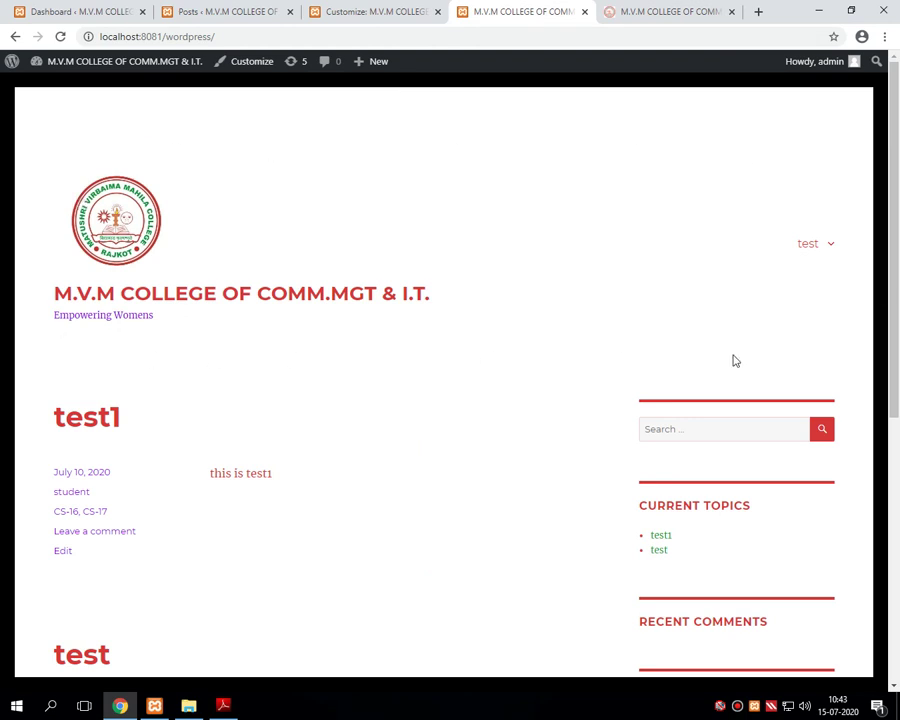
Step: Scroll the front page, clear the stray footer selection, and return to the Customizer's Widgets panel
scroll(256, 543, down, 5)
click(180, 517)
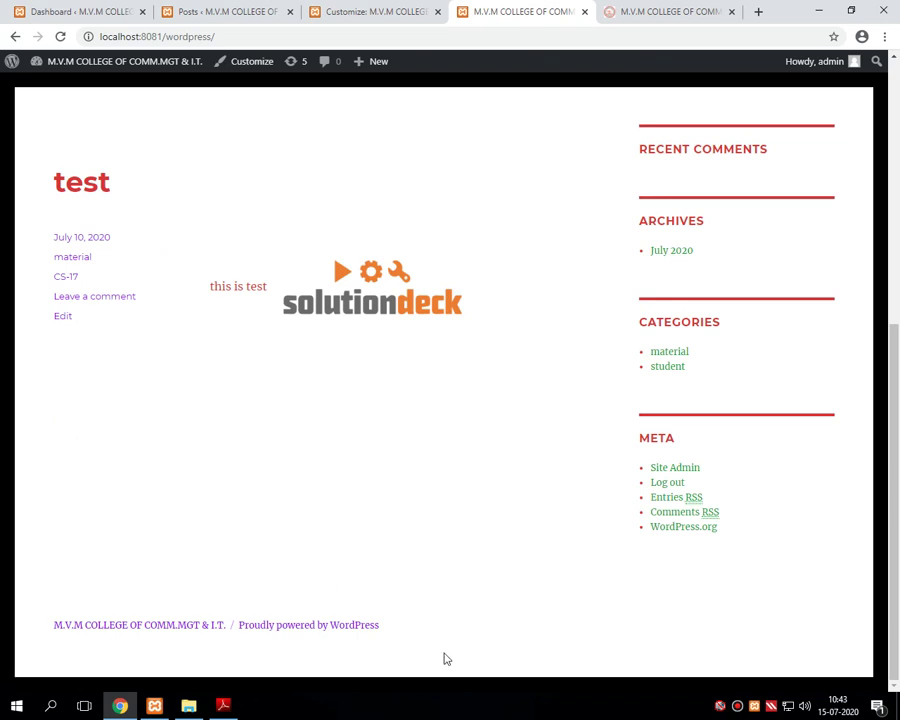
scroll(837, 524, up, 5)
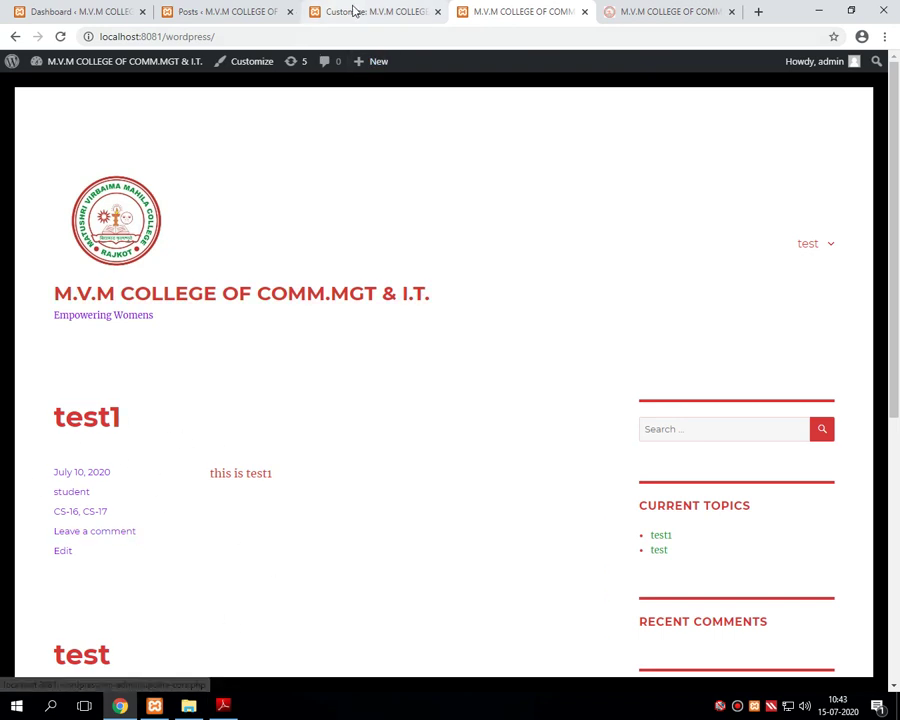
click(353, 12)
click(215, 12)
click(312, 12)
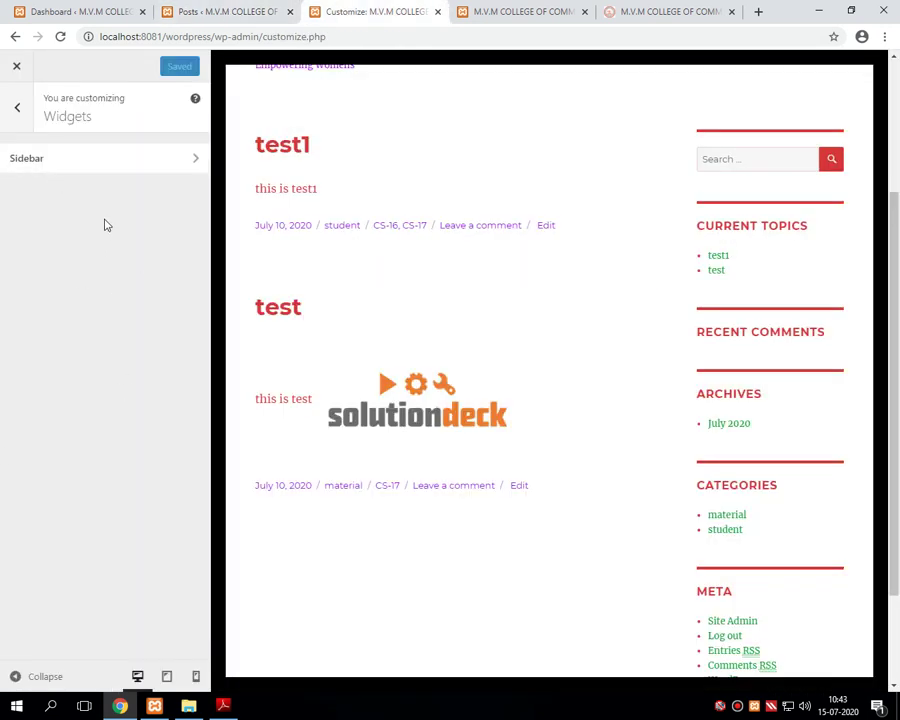
Step: Add a Calendar widget to the Sidebar in the Customizer
click(113, 164)
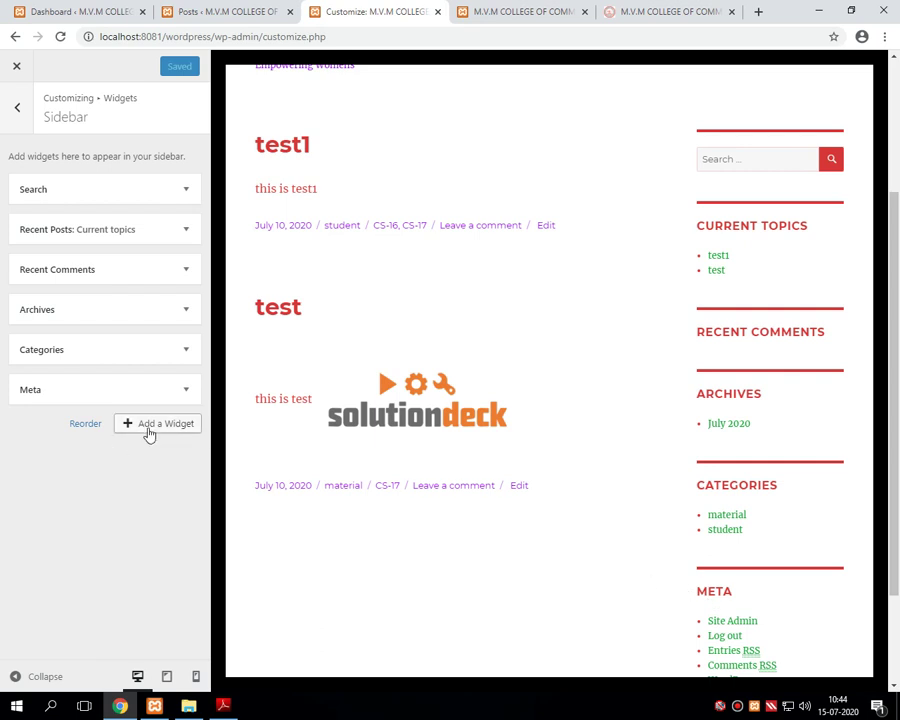
click(148, 432)
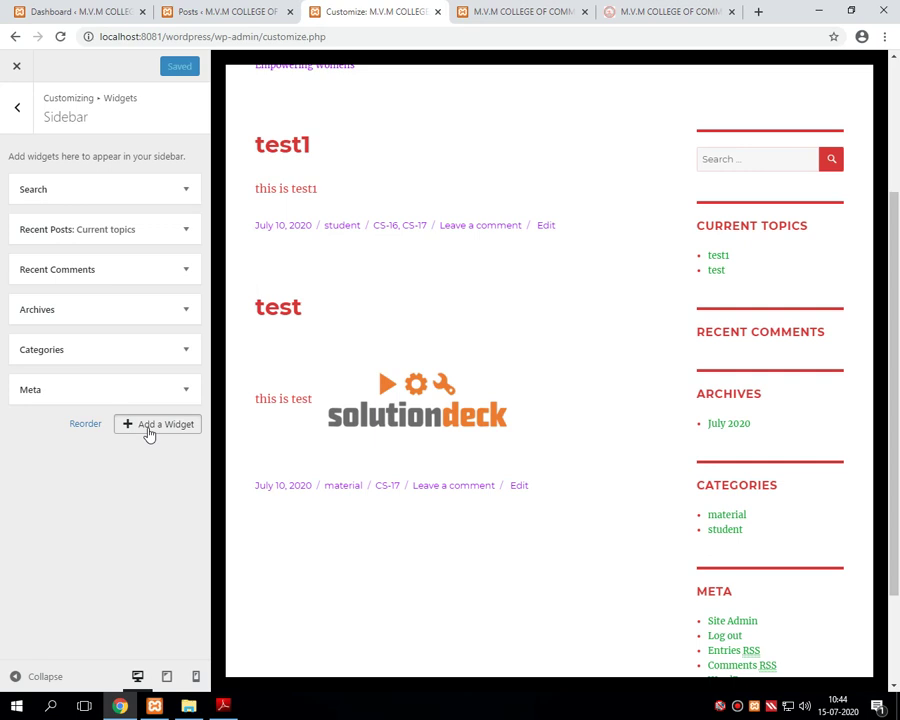
click(148, 432)
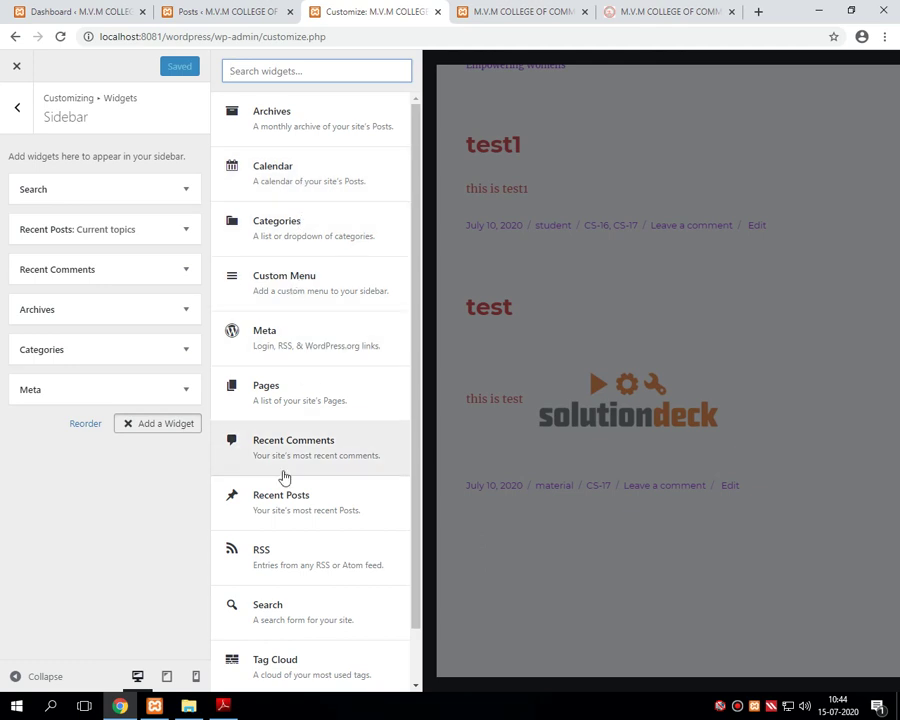
scroll(274, 552, down, 1)
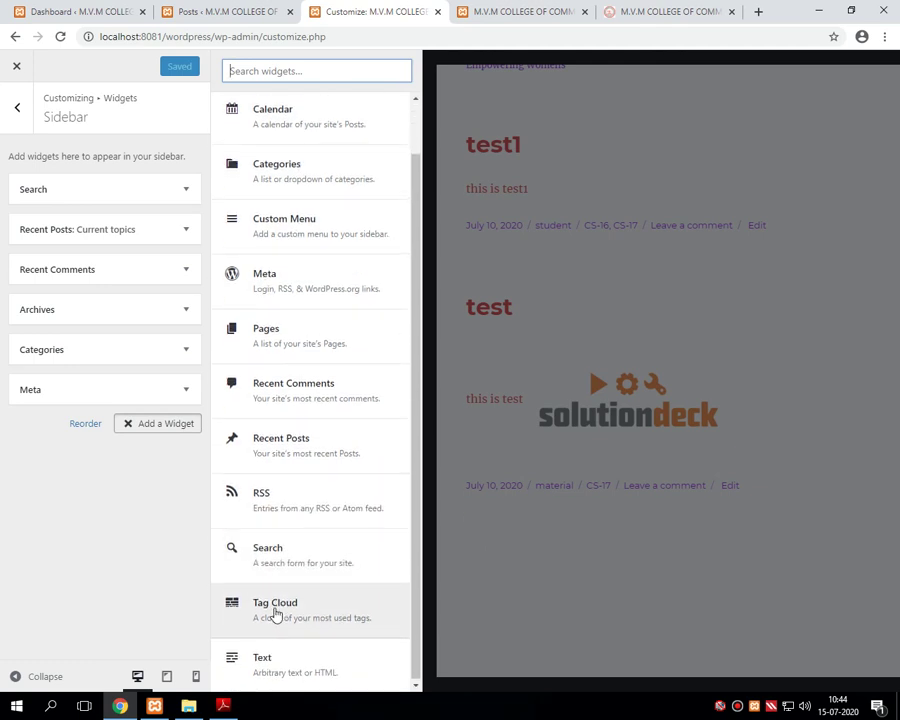
scroll(274, 608, up, 1)
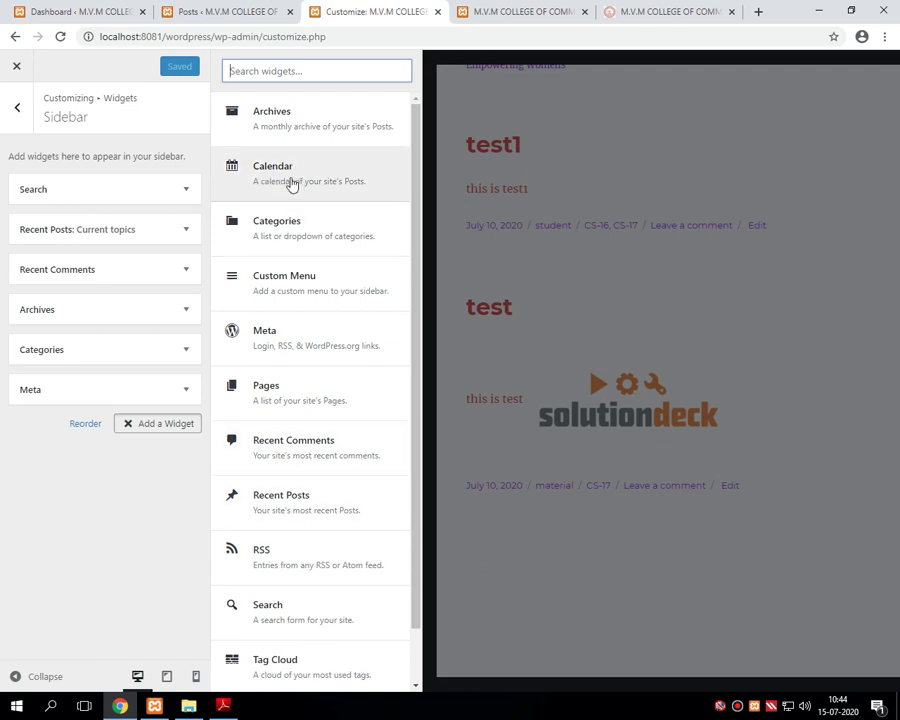
click(281, 181)
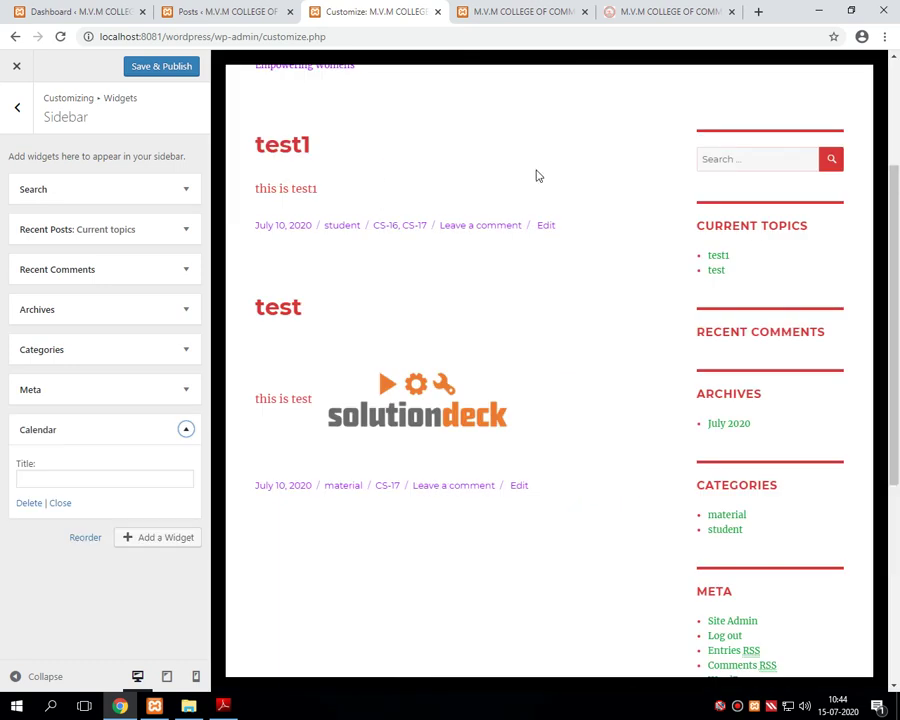
scroll(897, 213, down, 3)
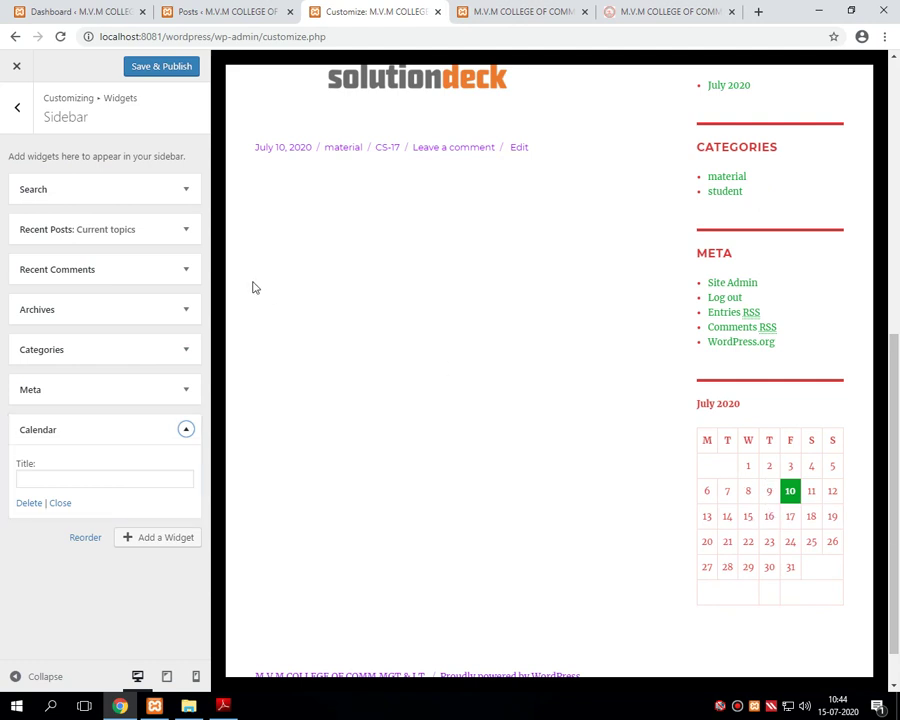
Step: Save & Publish, then reload the front page to see the July 2020 calendar
click(526, 14)
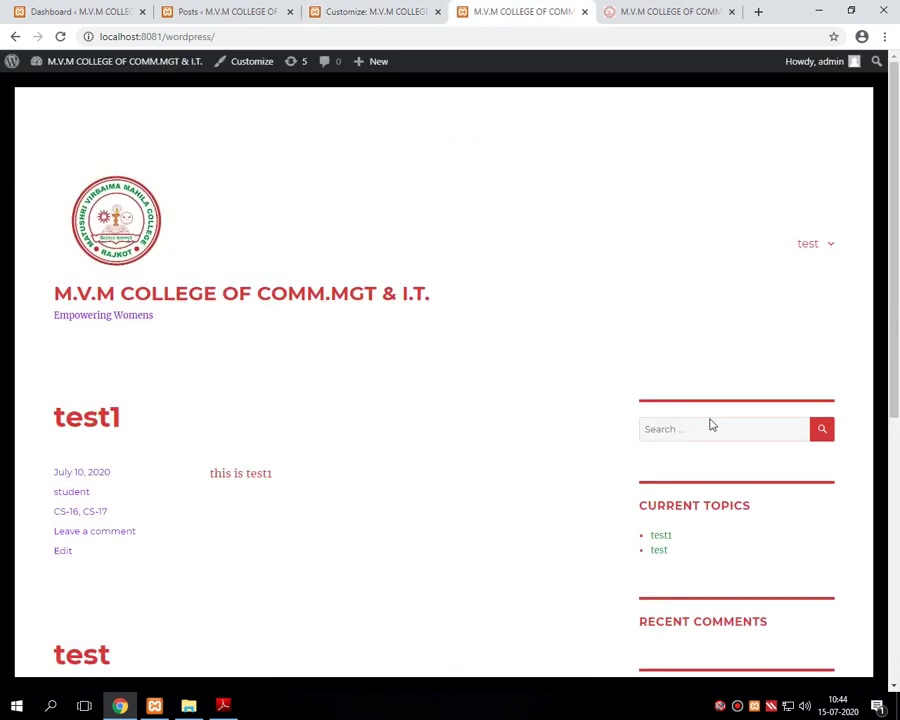
click(897, 590)
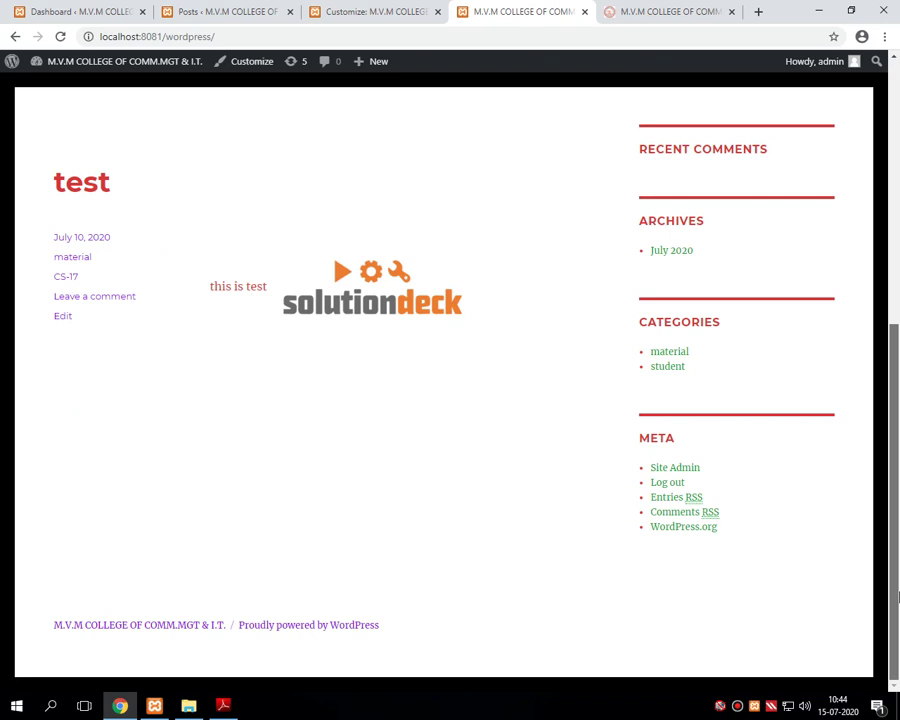
click(398, 11)
click(147, 72)
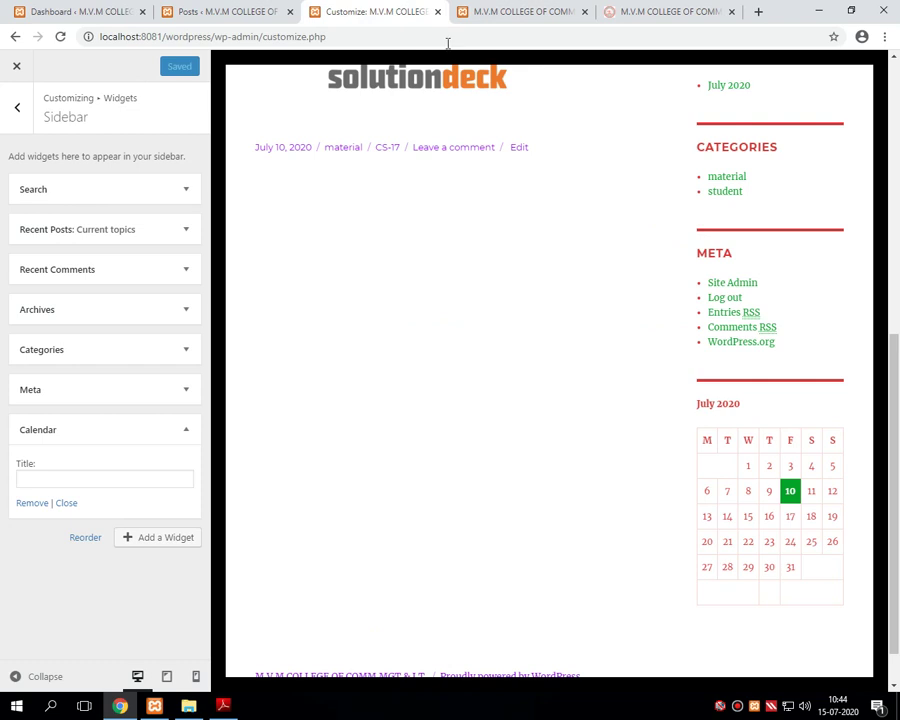
click(537, 12)
key(F5)
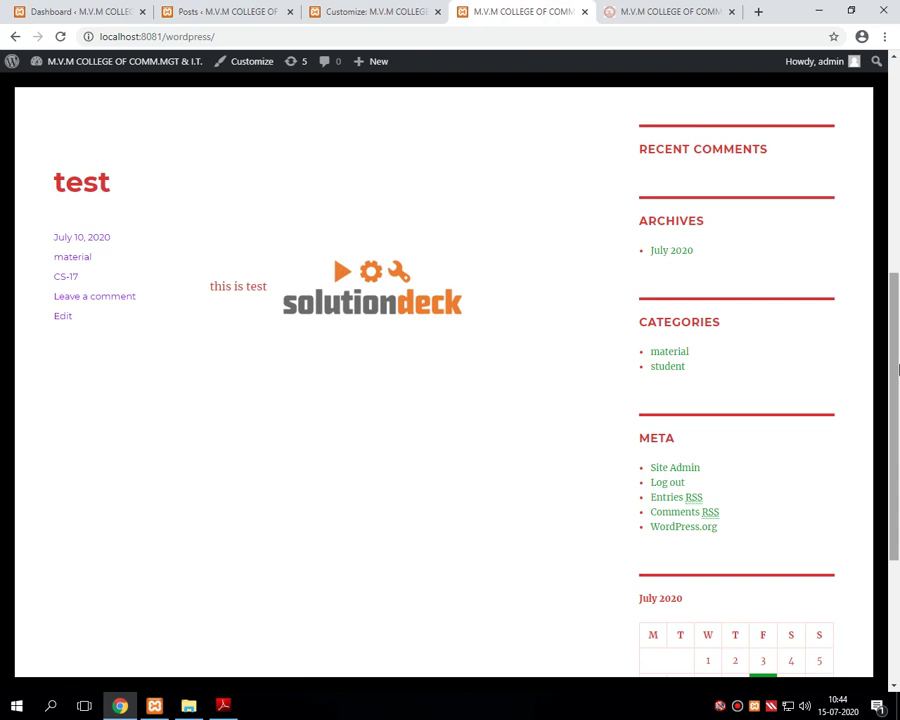
scroll(842, 604, down, 3)
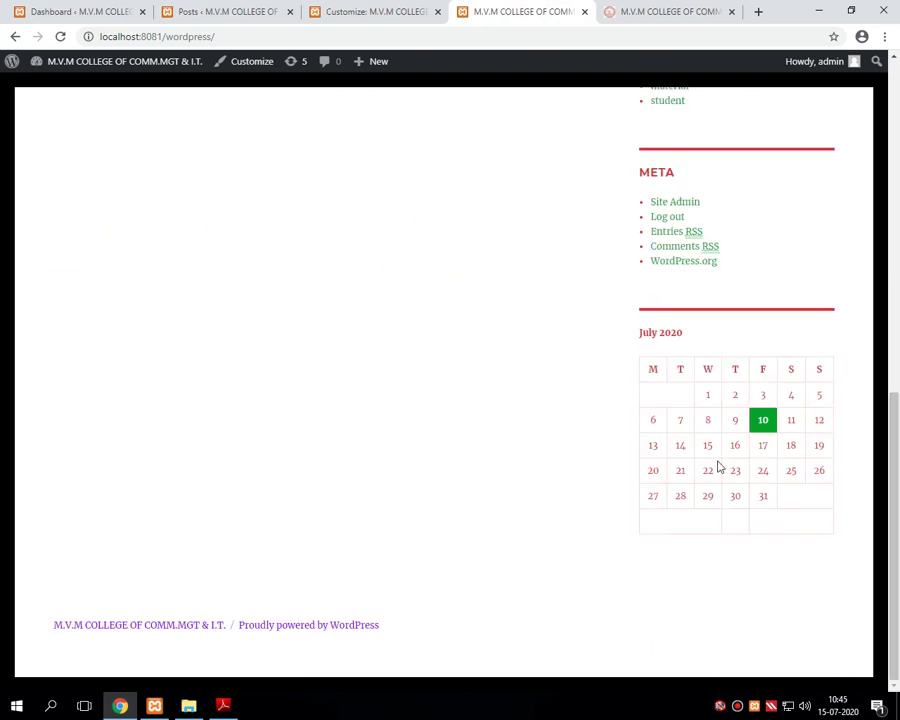
click(367, 10)
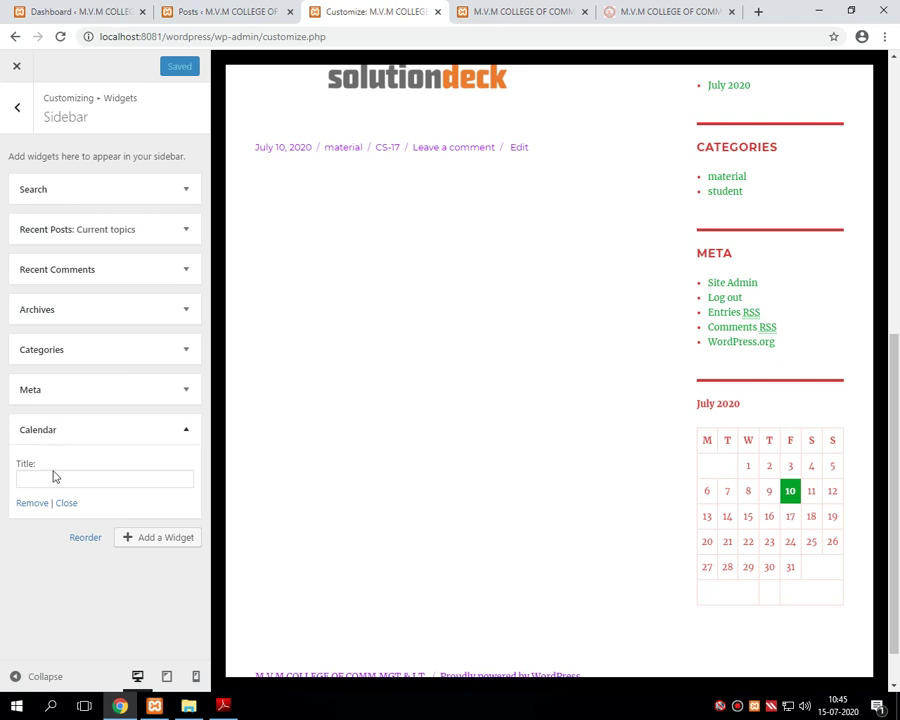
Step: Remove the Calendar widget, Save & Publish, and reload the front page to confirm it's gone
click(48, 508)
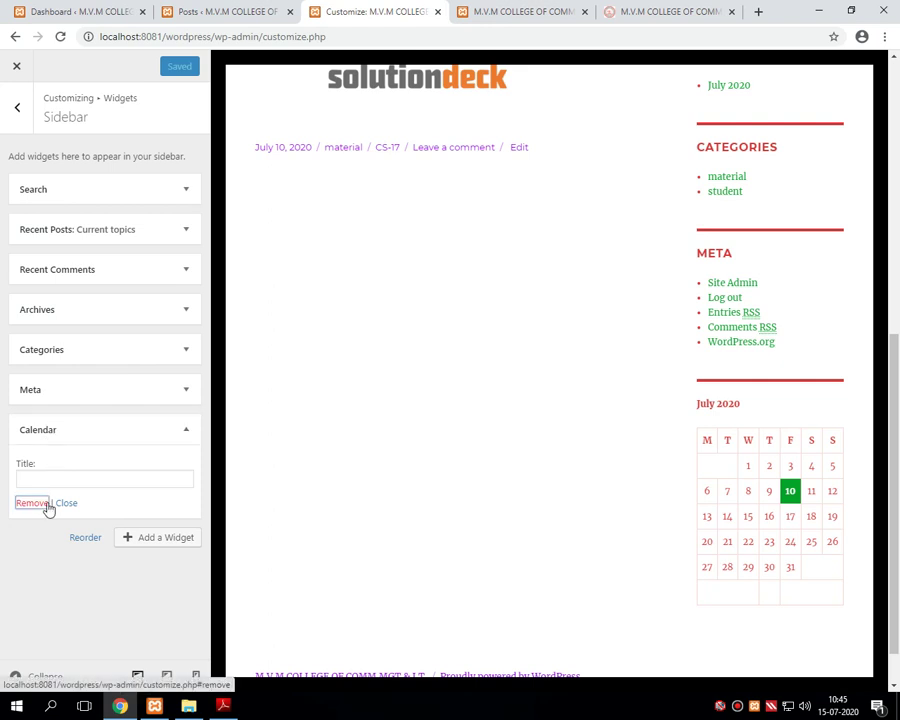
drag(48, 508, 16, 504)
click(25, 505)
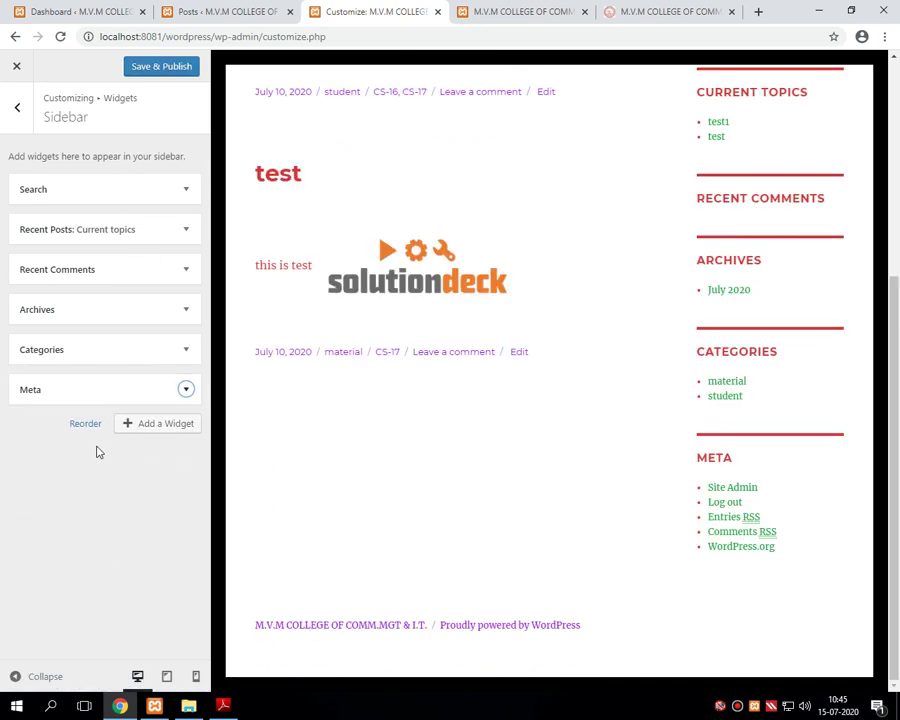
click(174, 68)
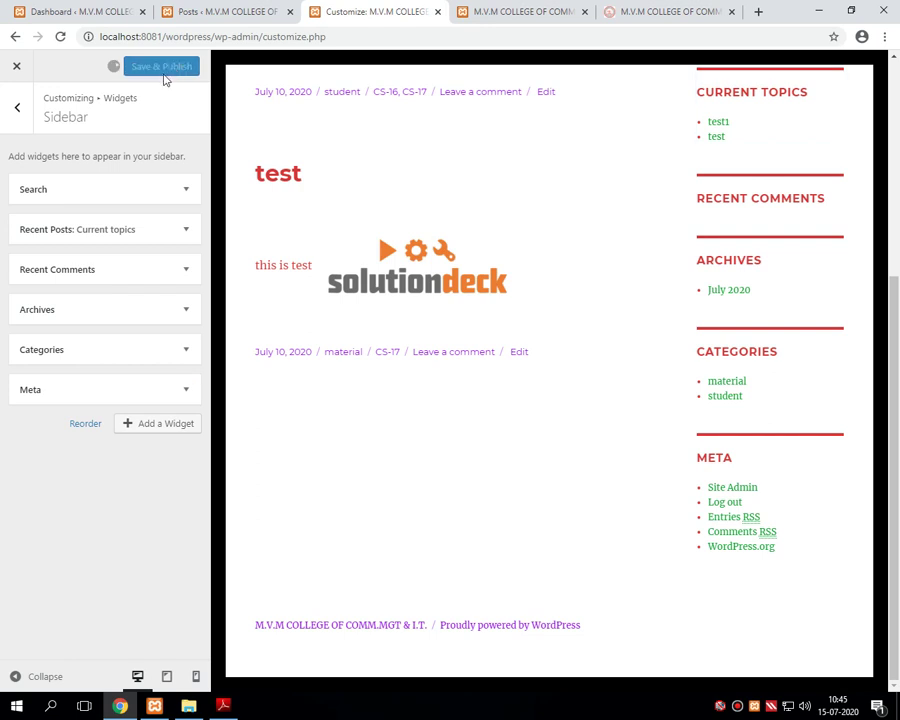
click(505, 12)
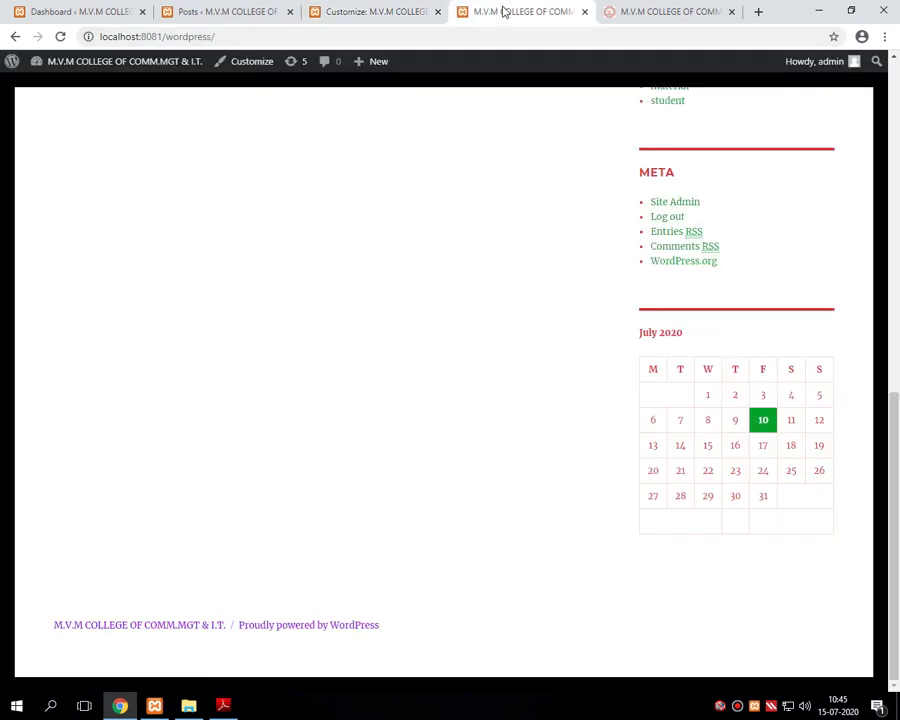
key(F5)
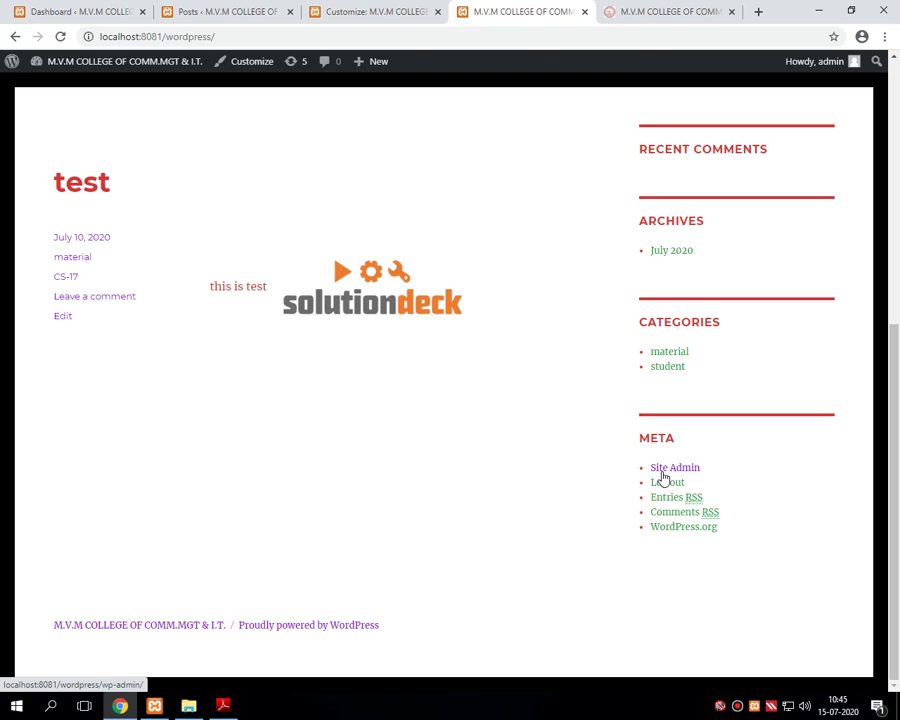
click(373, 11)
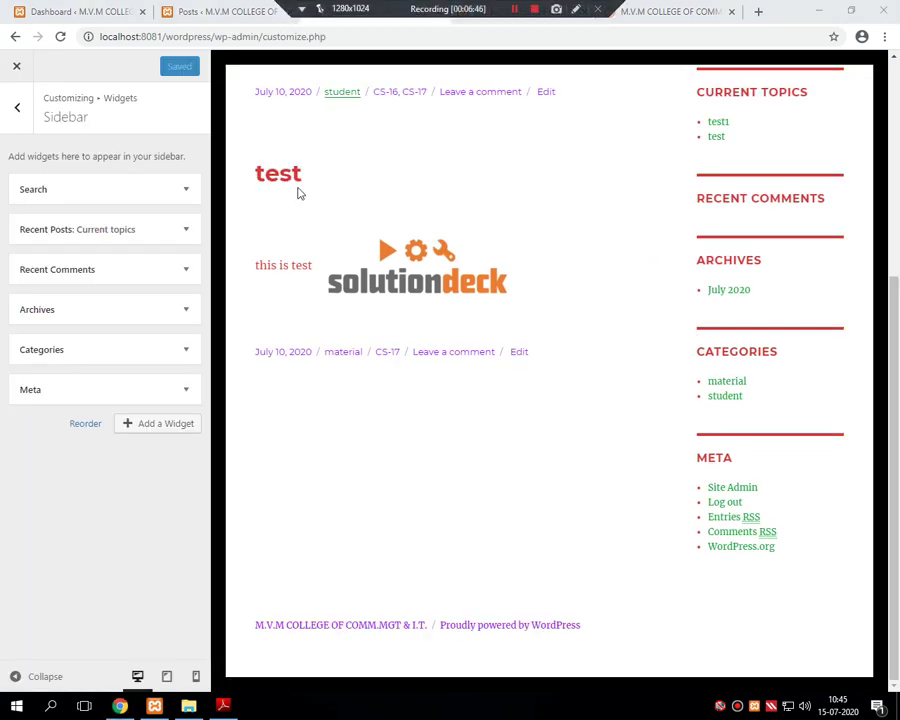
click(238, 10)
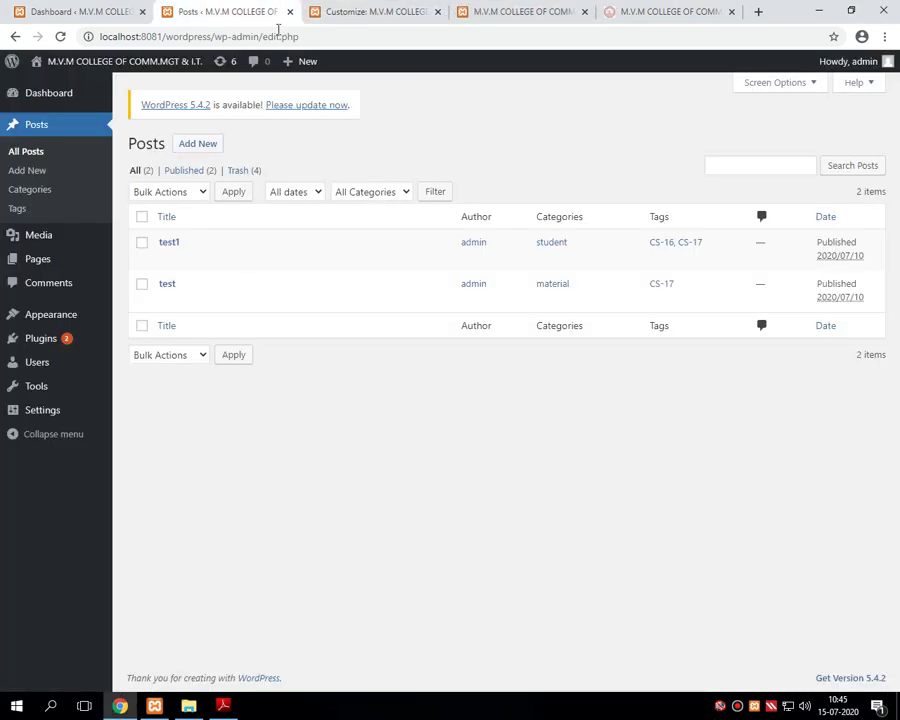
Step: Locate the CURRENT TOPICS sidebar heading in the Customizer's live preview
click(348, 7)
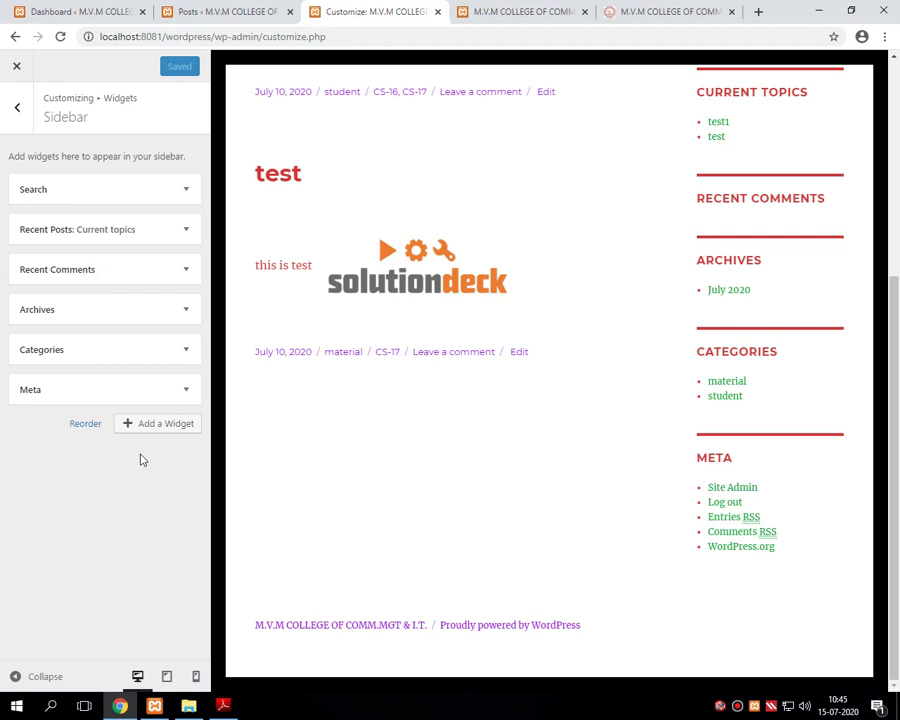
drag(897, 383, 893, 300)
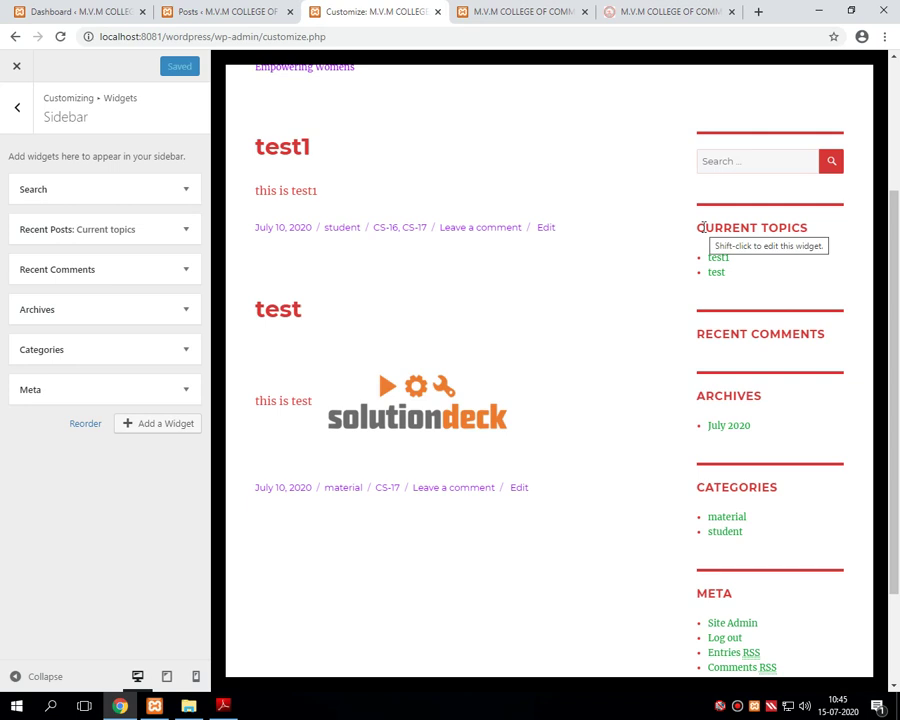
drag(701, 227, 819, 231)
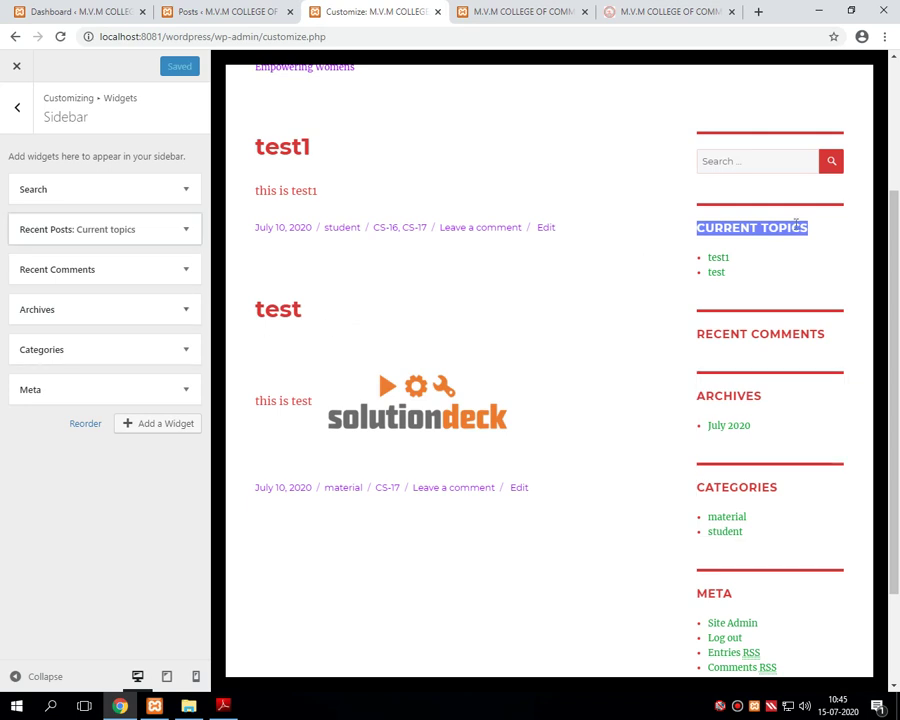
click(720, 232)
drag(702, 228, 843, 217)
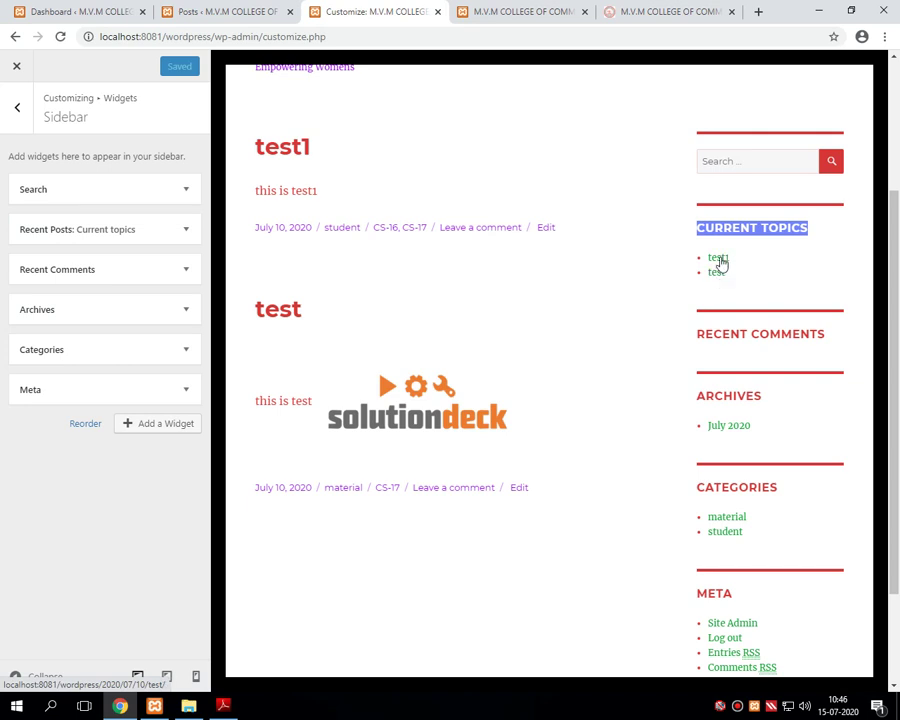
Step: Retitle the sidebar's recent posts widget to 'Recent Post' and Save & Publish
click(181, 233)
drag(100, 278, 8, 282)
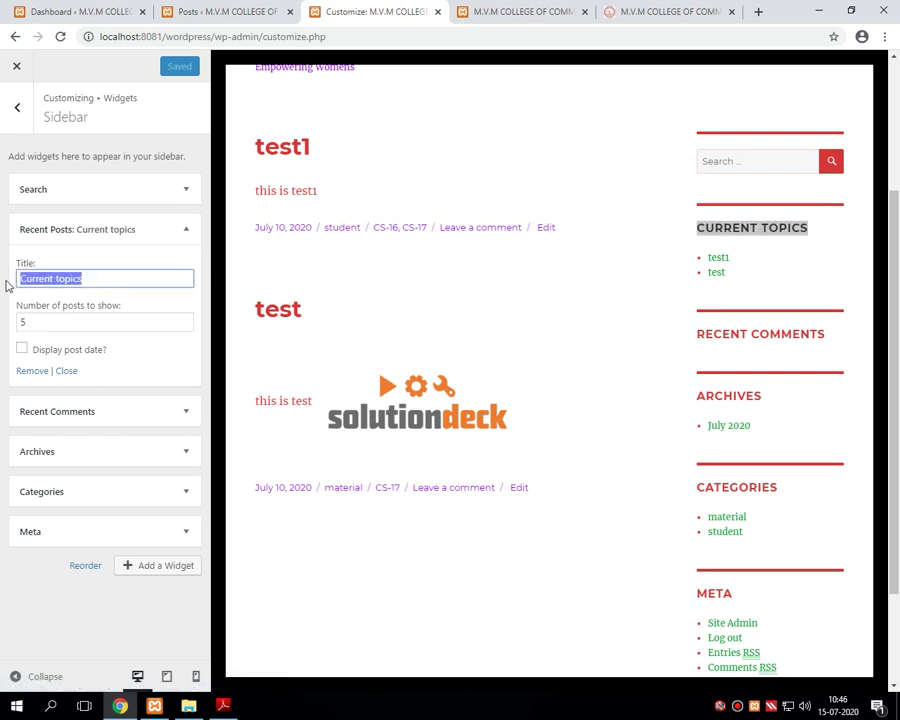
text(R)
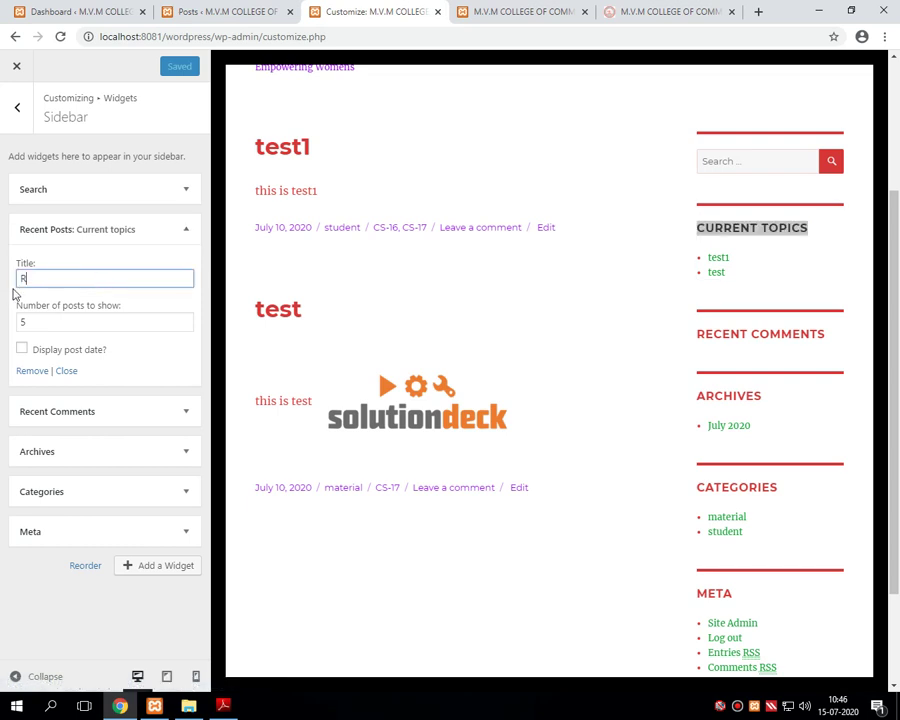
text(ecent Post)
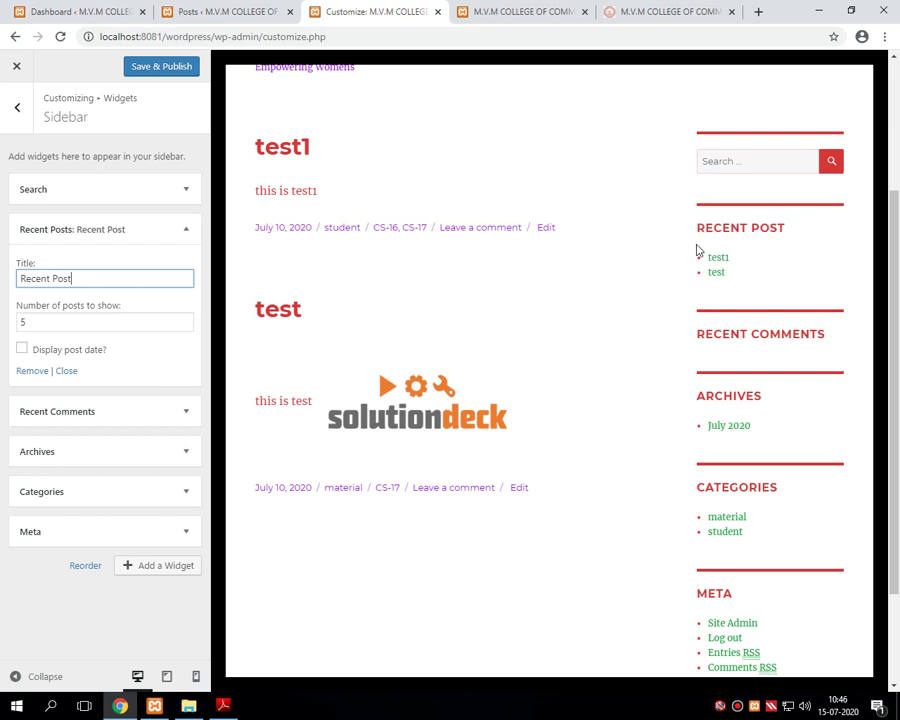
drag(699, 226, 789, 227)
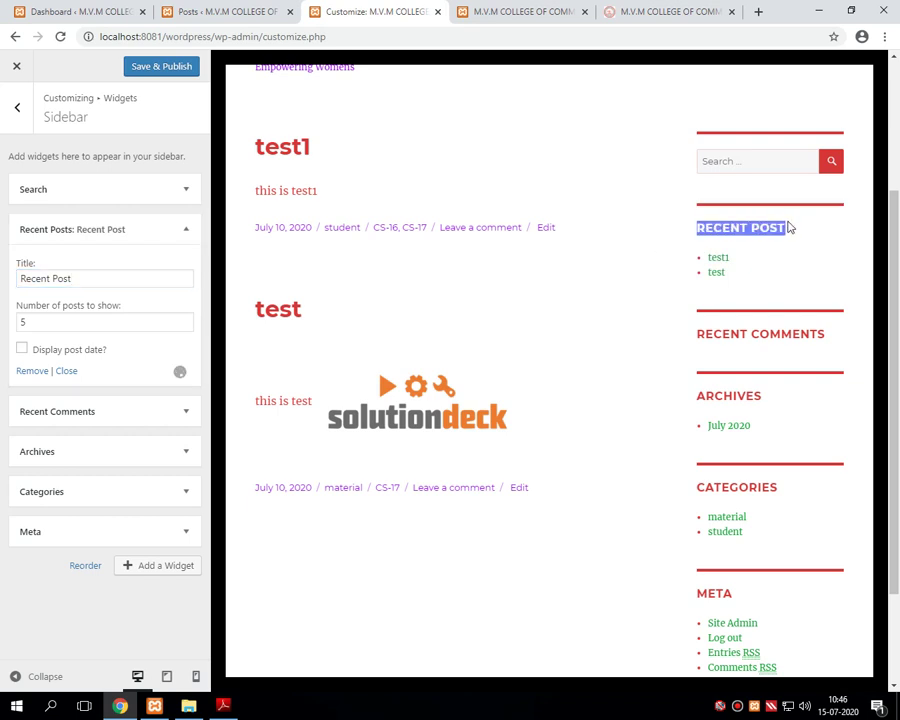
click(161, 72)
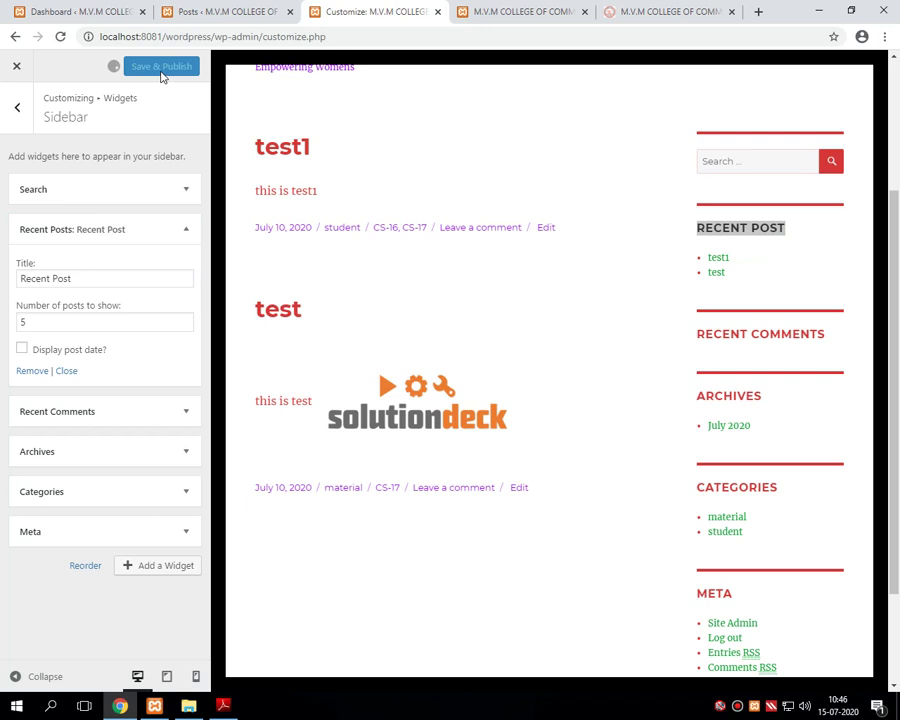
click(476, 11)
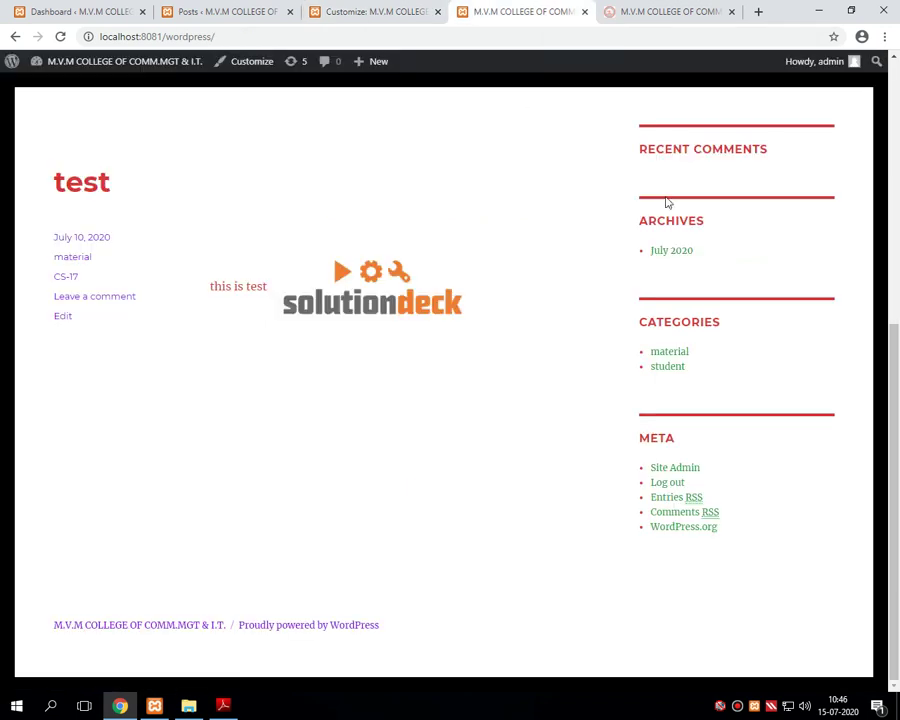
Step: Refresh the live site to confirm the RECENT POST heading, then return to the Customizer
scroll(720, 240, up, 5)
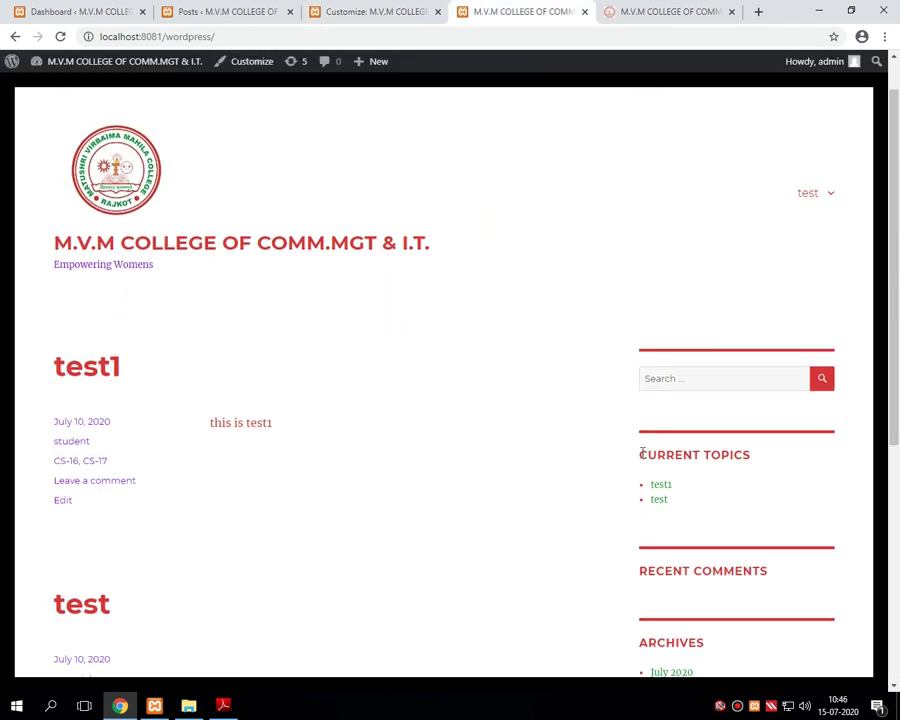
drag(640, 455, 757, 455)
key(F5)
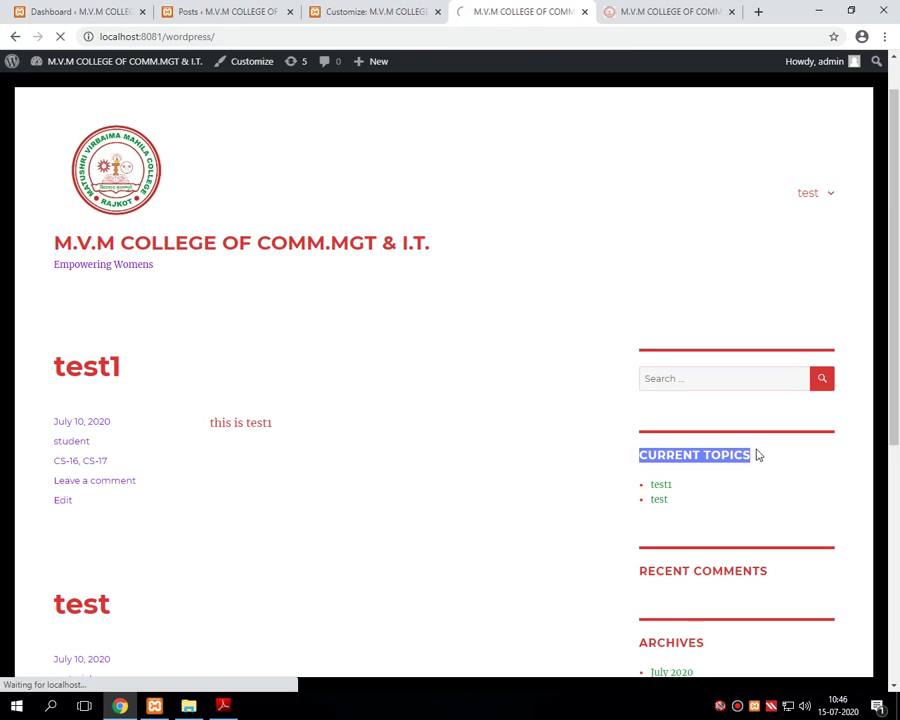
drag(897, 392, 897, 446)
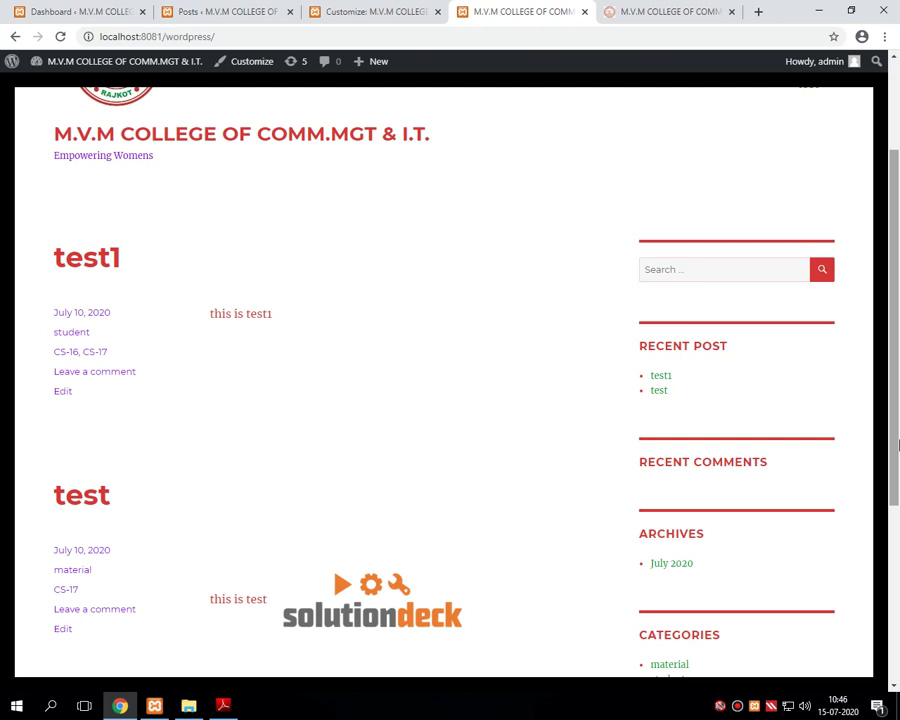
click(352, 12)
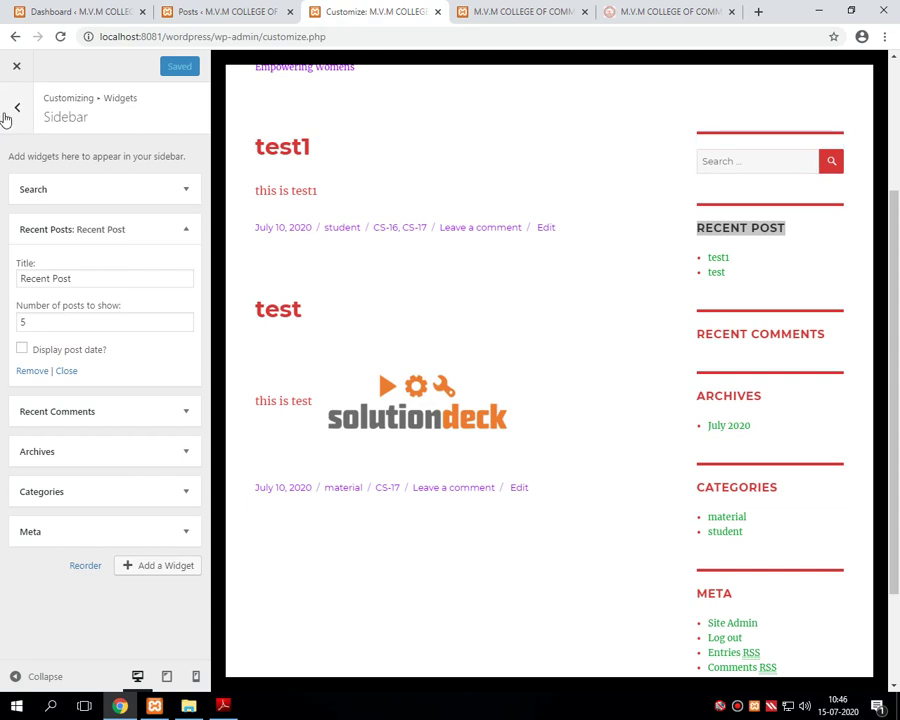
Step: In the Customizer's Static Front Page, choose 'A static page' with Sample Page as the front page
click(15, 110)
click(16, 110)
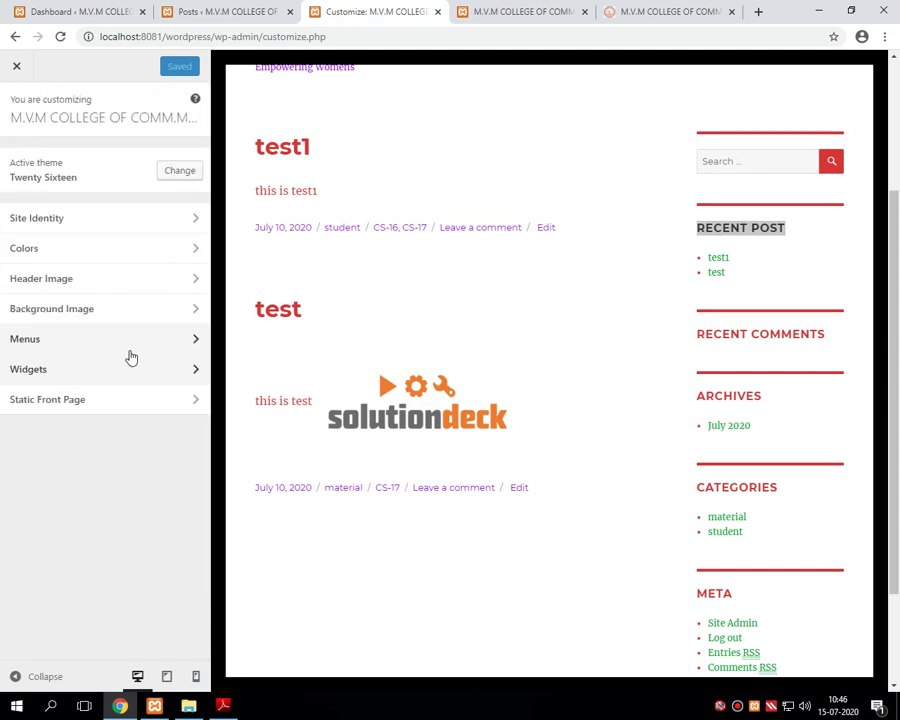
click(79, 409)
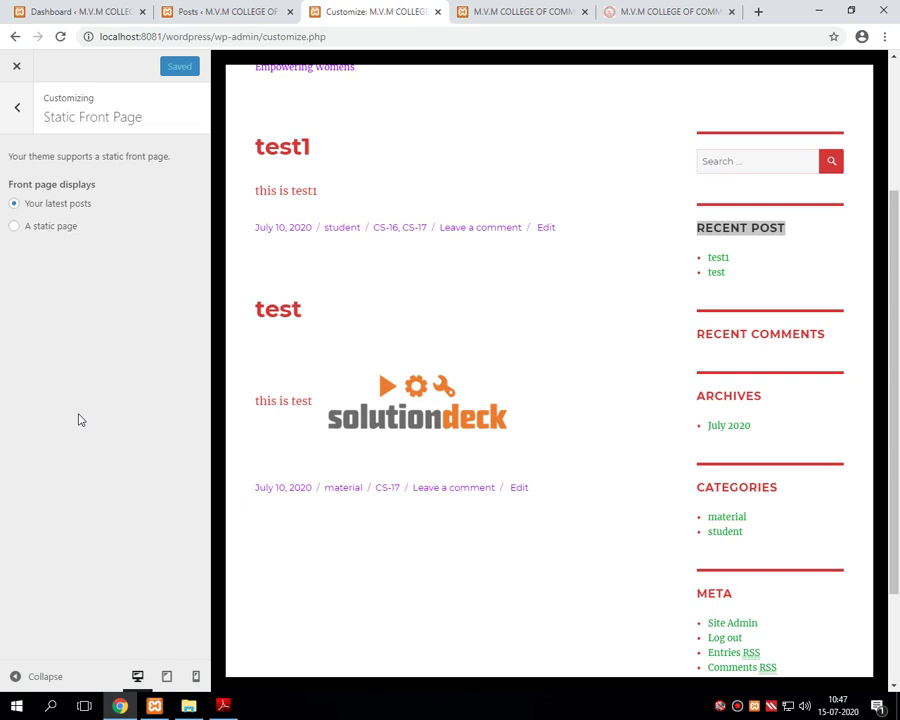
click(50, 234)
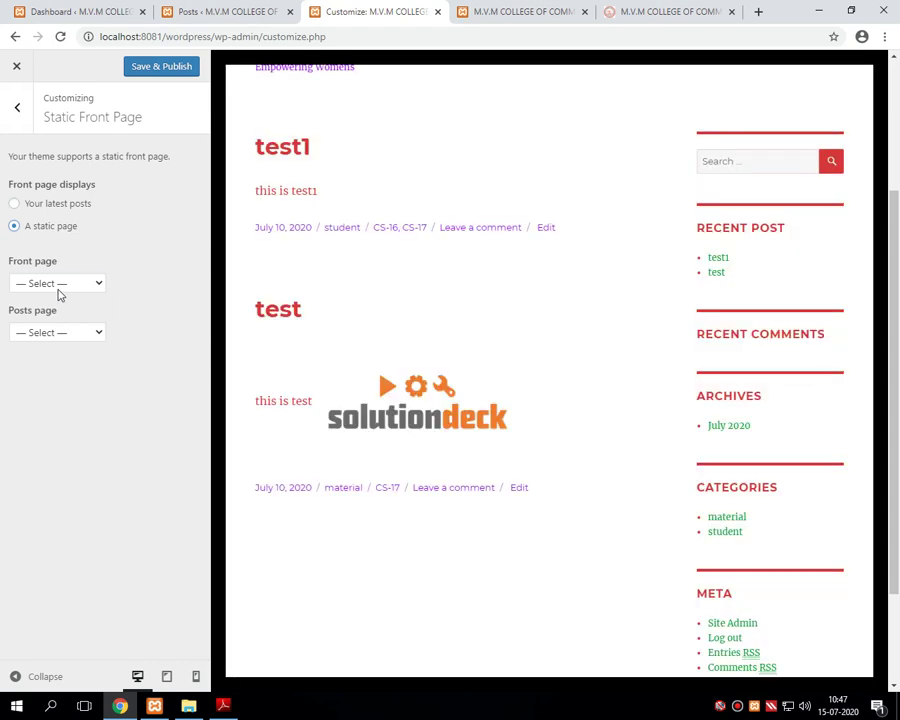
click(57, 287)
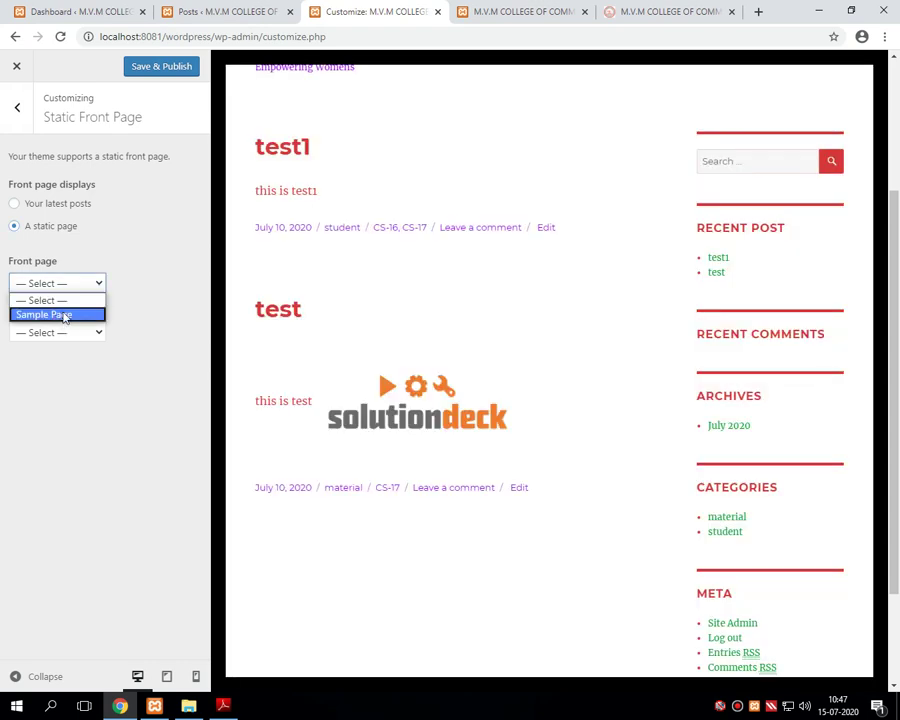
click(65, 315)
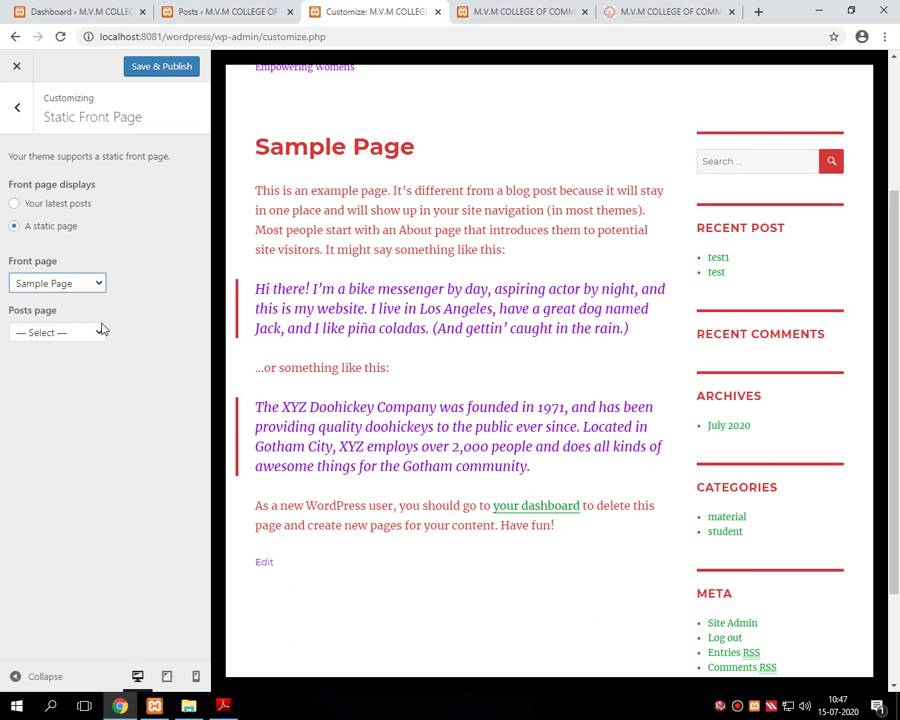
Step: Check Sample Page under Pages > All Pages in its editor
click(155, 6)
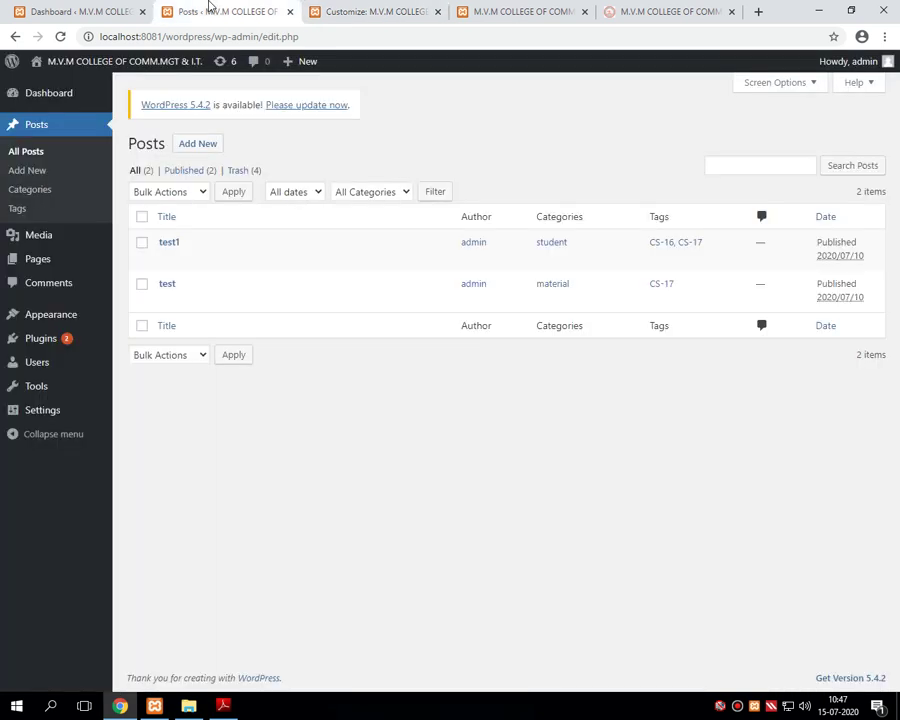
click(43, 267)
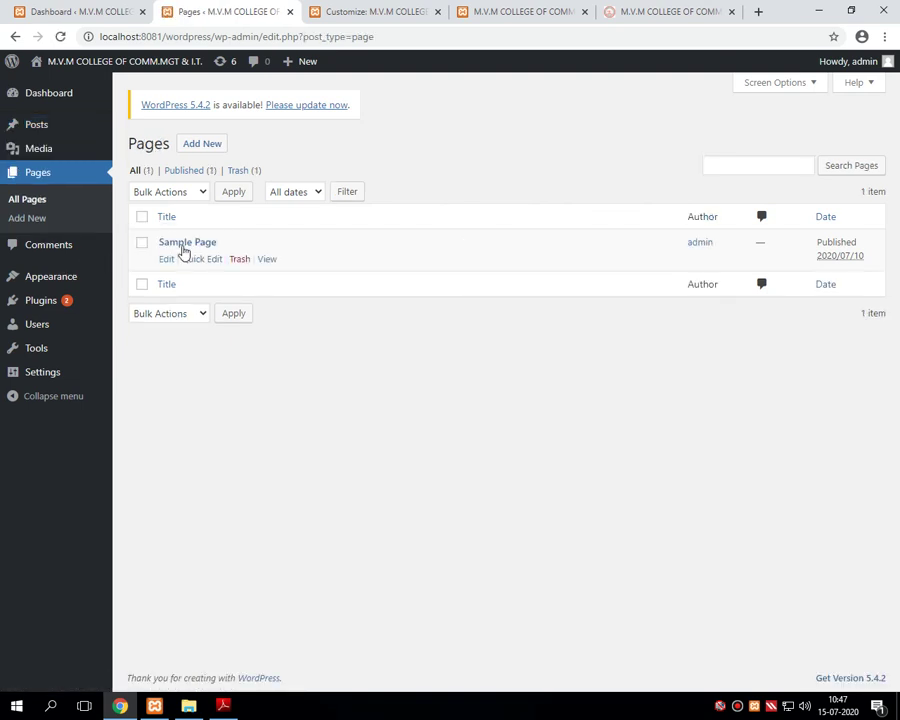
click(183, 244)
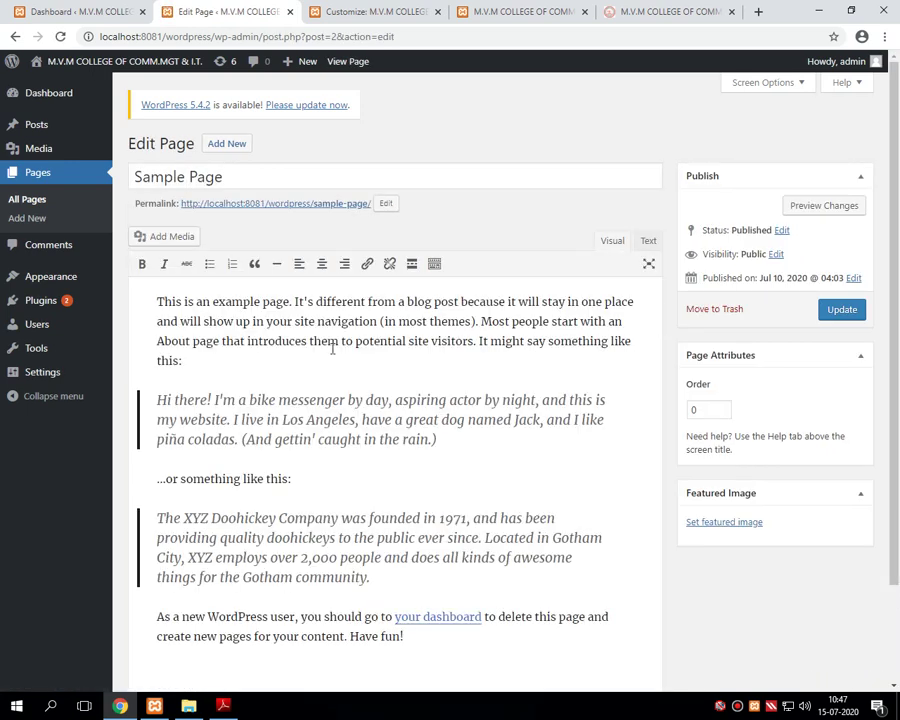
scroll(320, 335, down, 2)
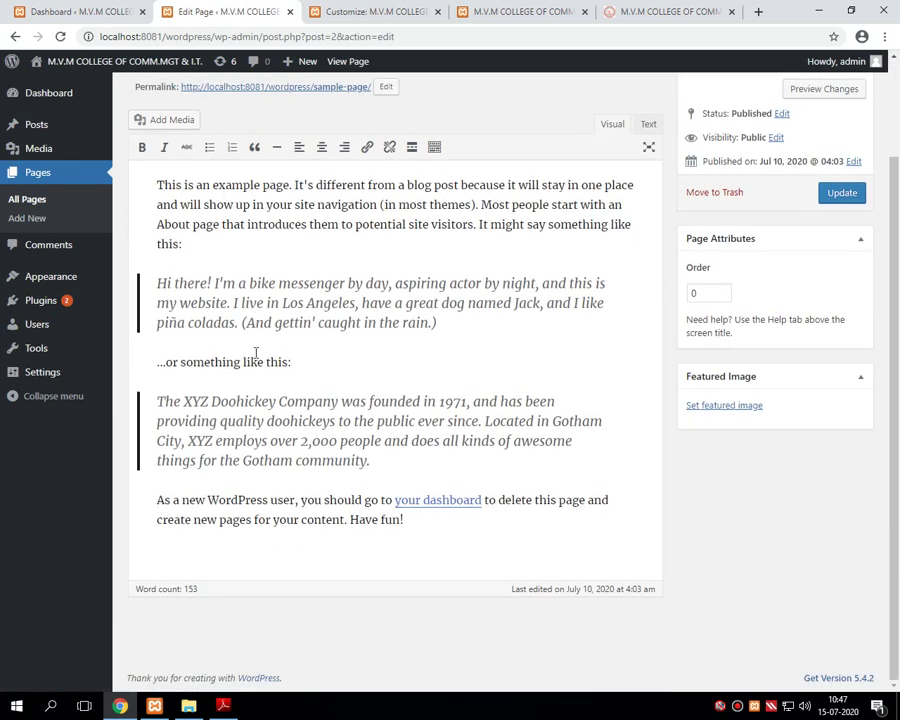
Step: Save & Publish the Sample Page front-page setting and reload the live site to confirm it
click(501, 14)
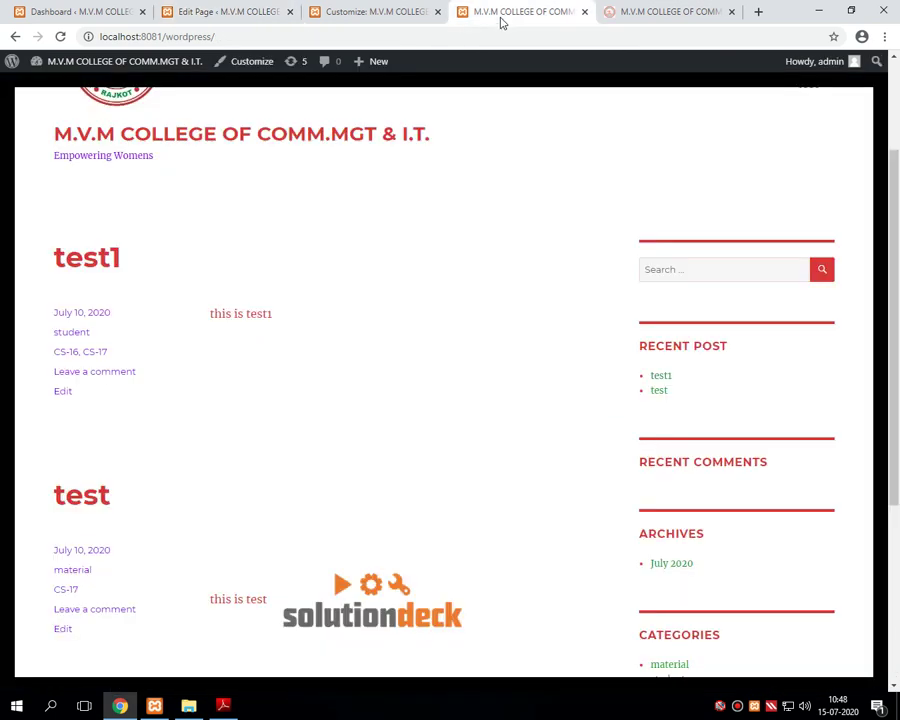
click(370, 14)
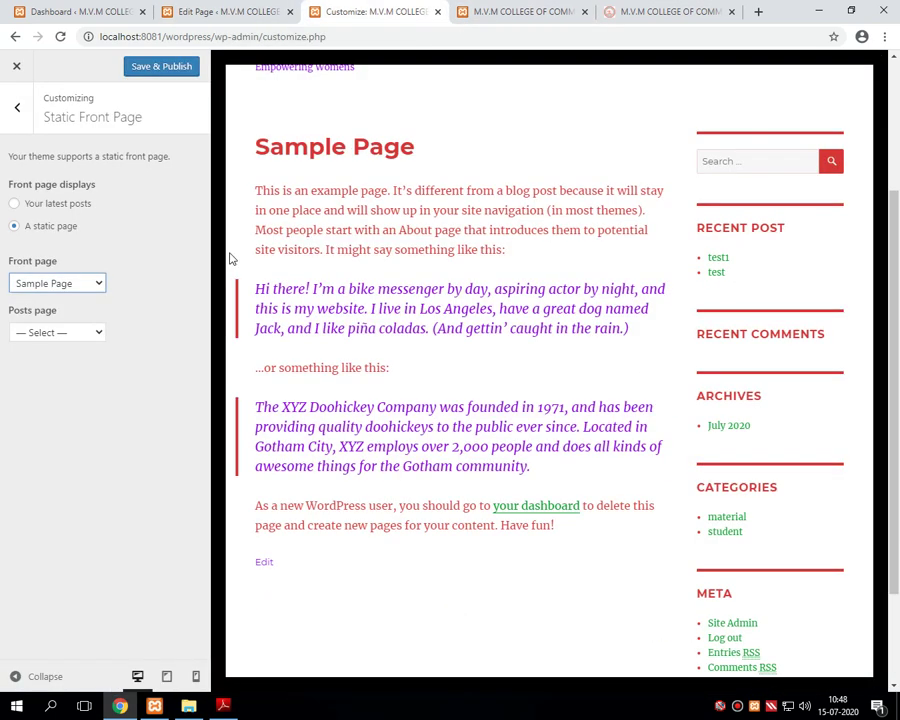
click(144, 74)
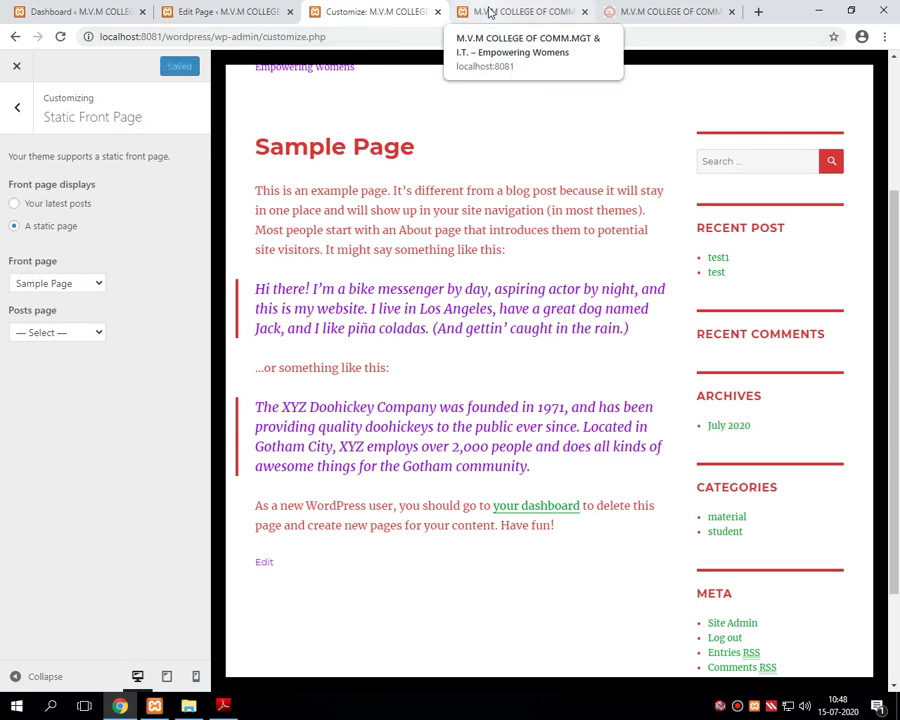
click(489, 13)
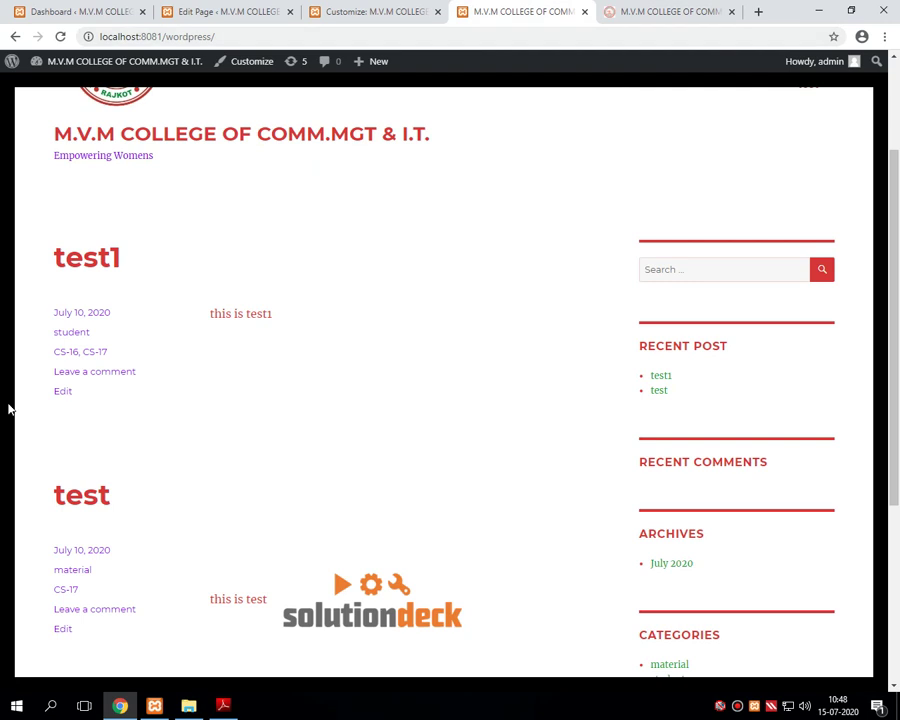
key(F5)
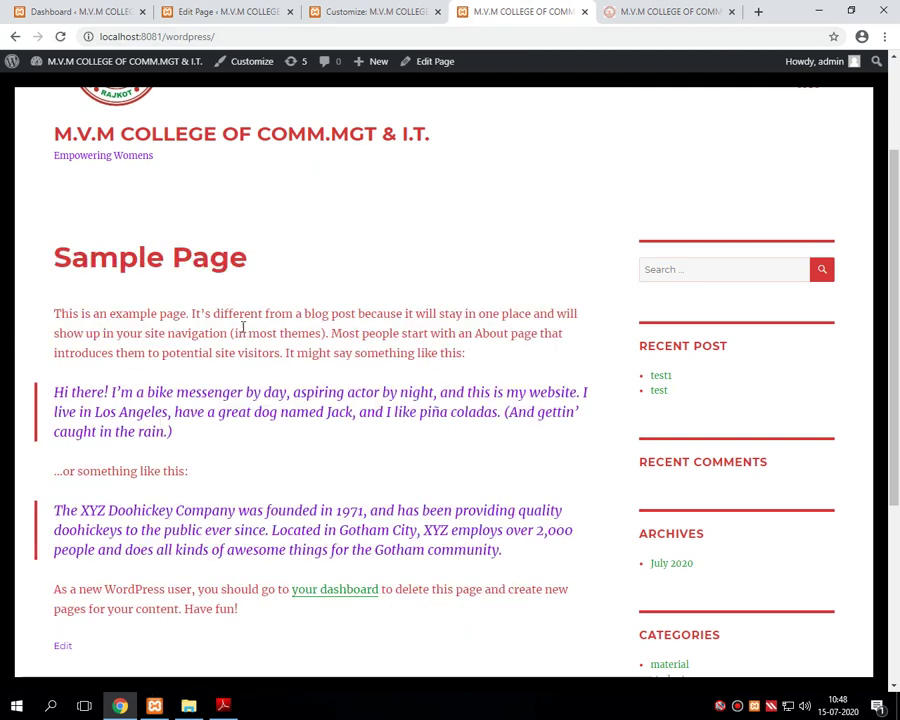
scroll(243, 327, down, 3)
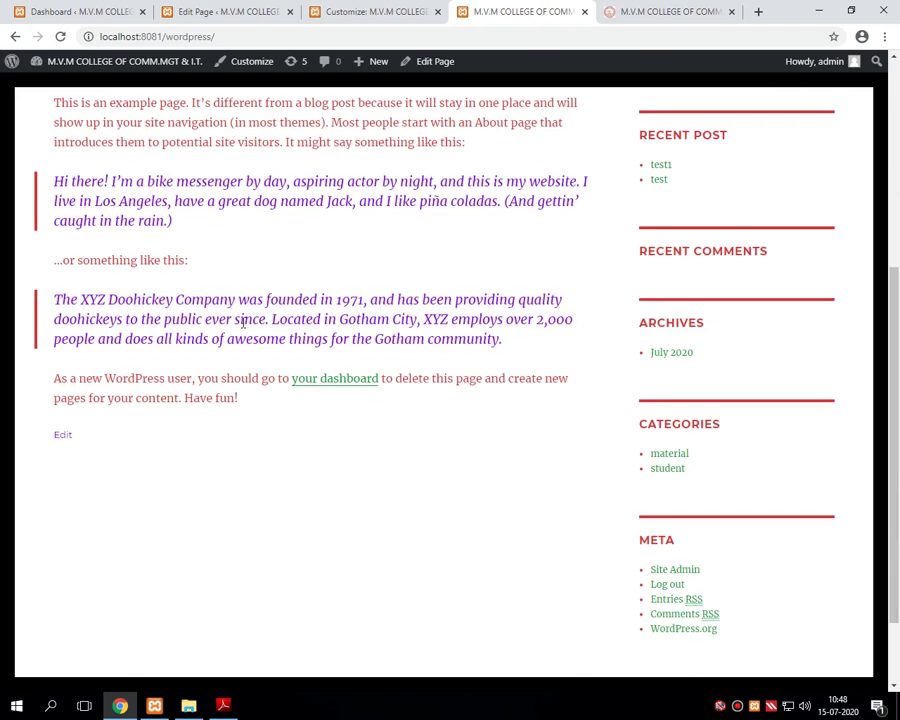
scroll(243, 321, up, 4)
Step: Set the Static Front Page back to 'Your latest posts'
click(365, 12)
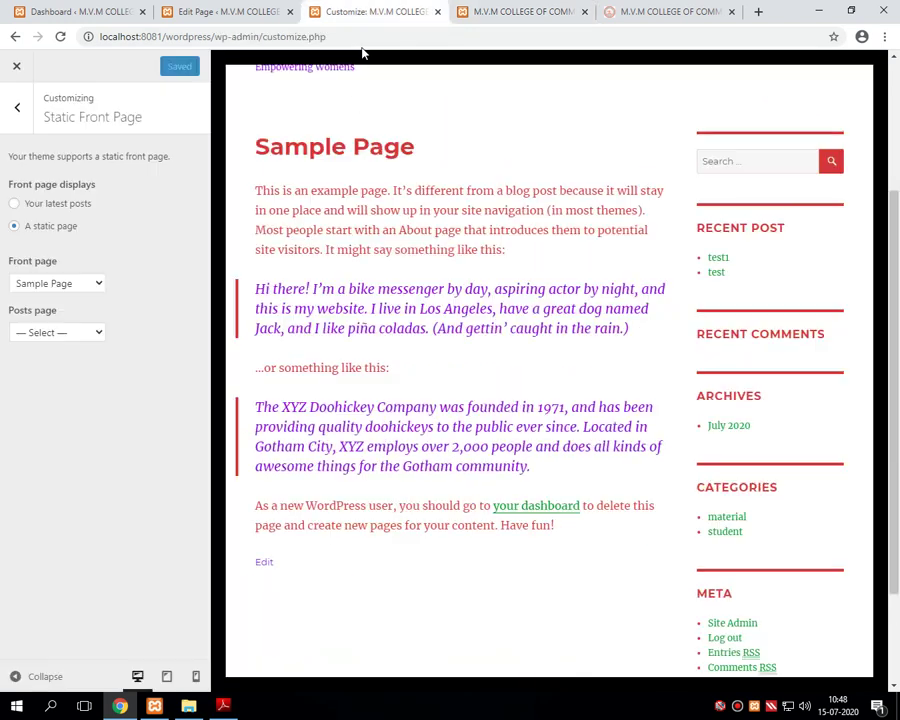
click(70, 284)
click(68, 214)
click(68, 212)
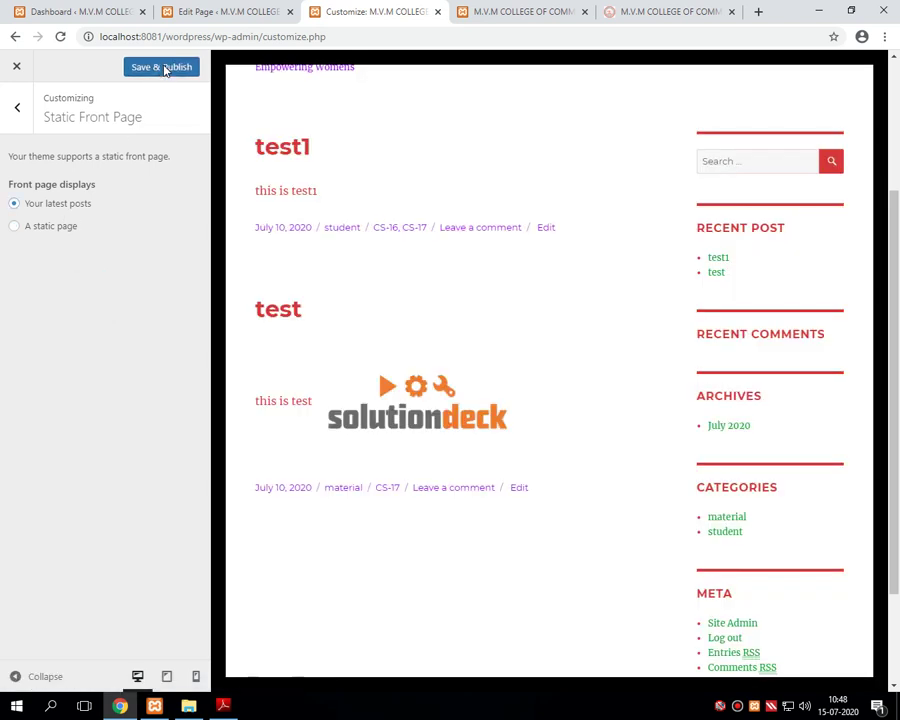
Step: Save & Publish the change and close the Customizer back to the Dashboard
click(164, 66)
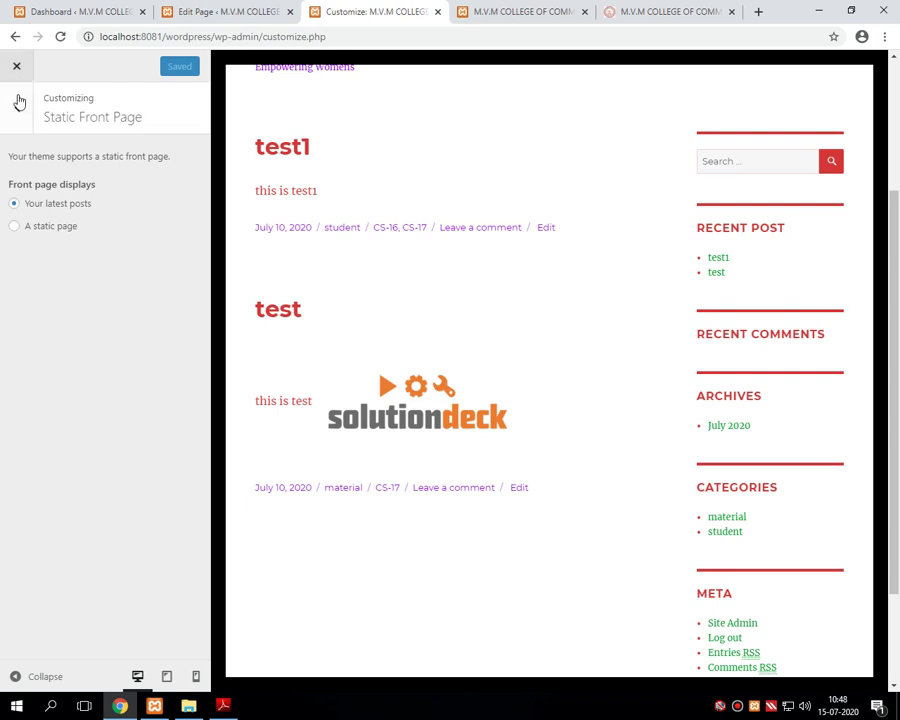
click(17, 109)
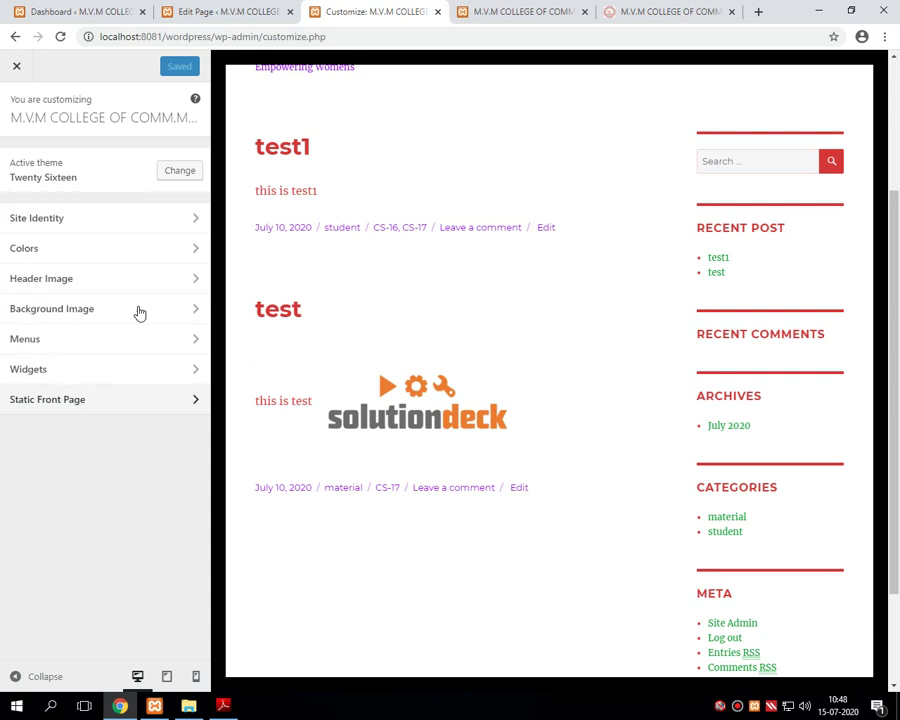
click(17, 69)
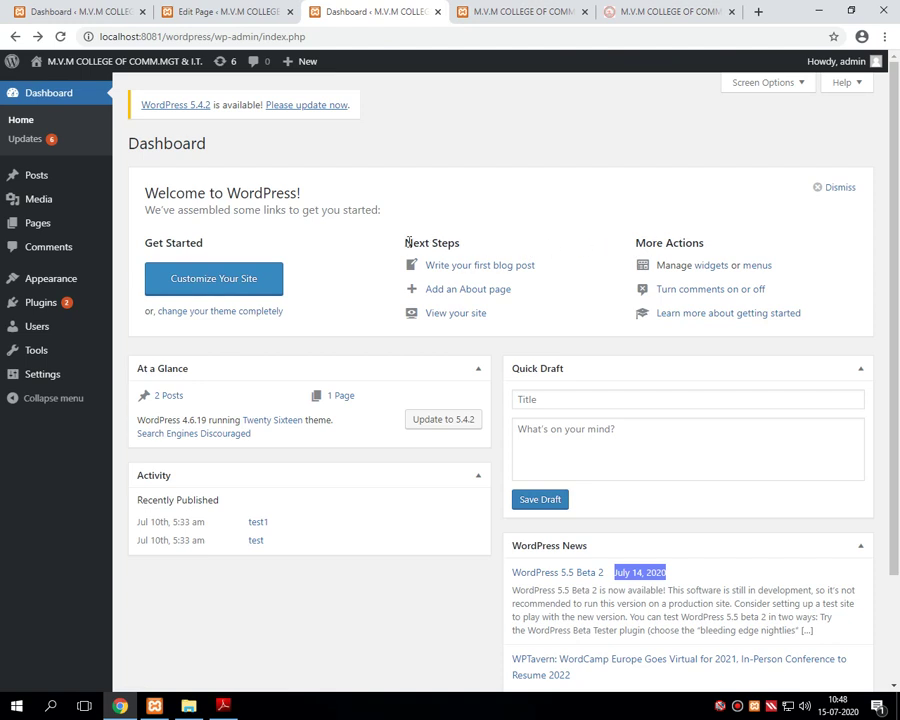
drag(408, 242, 462, 246)
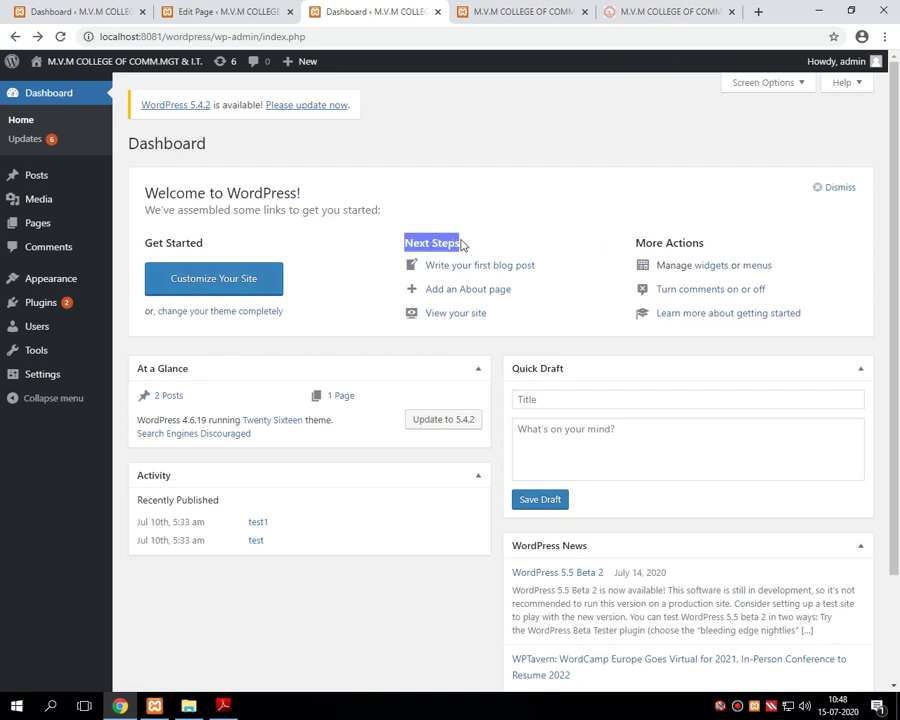
drag(637, 243, 718, 250)
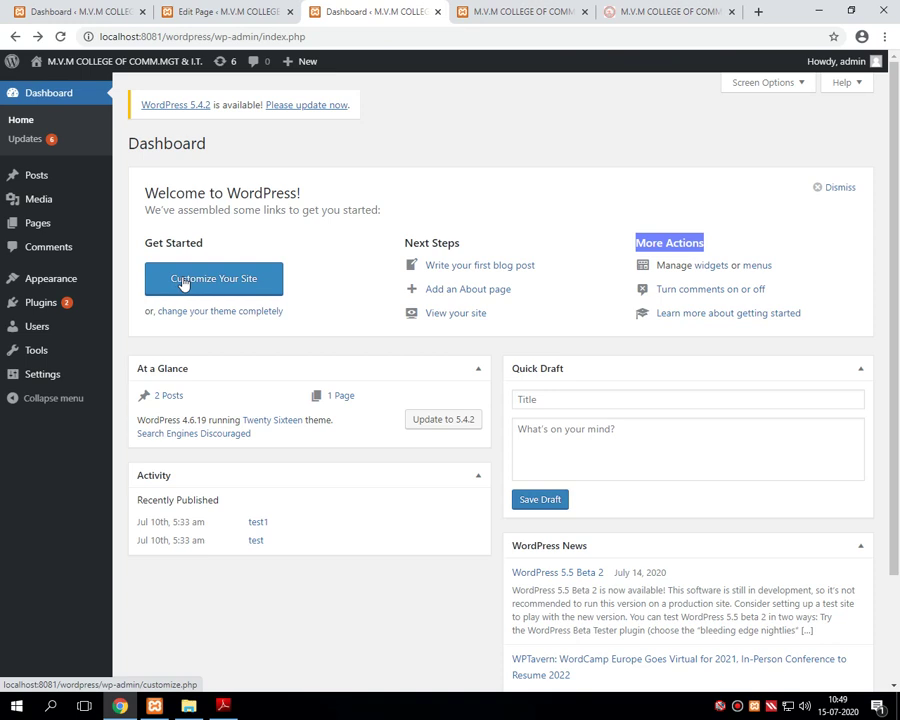
click(595, 247)
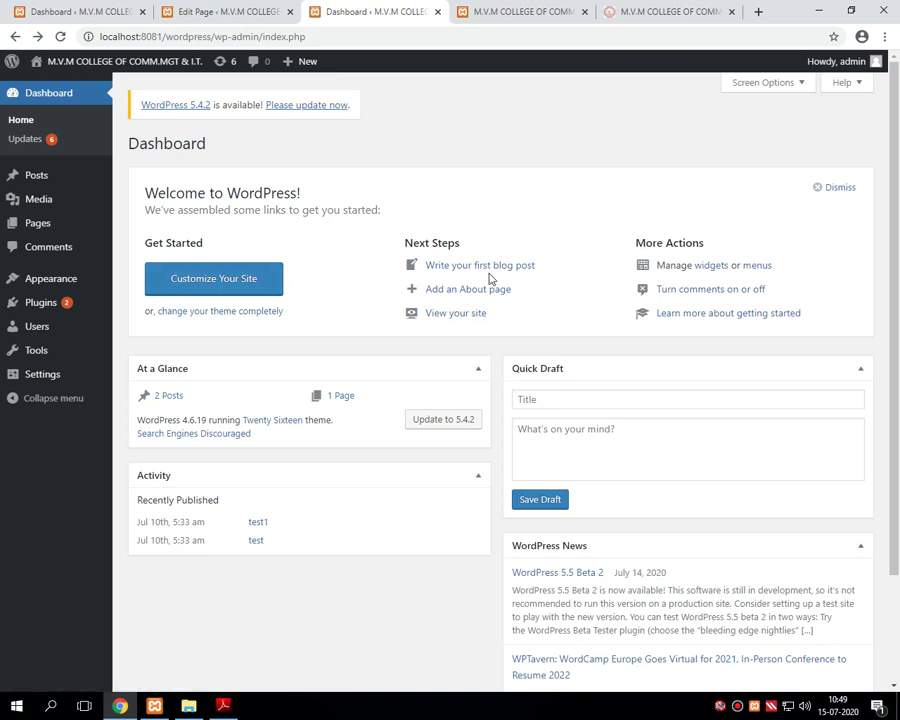
right_click(466, 272)
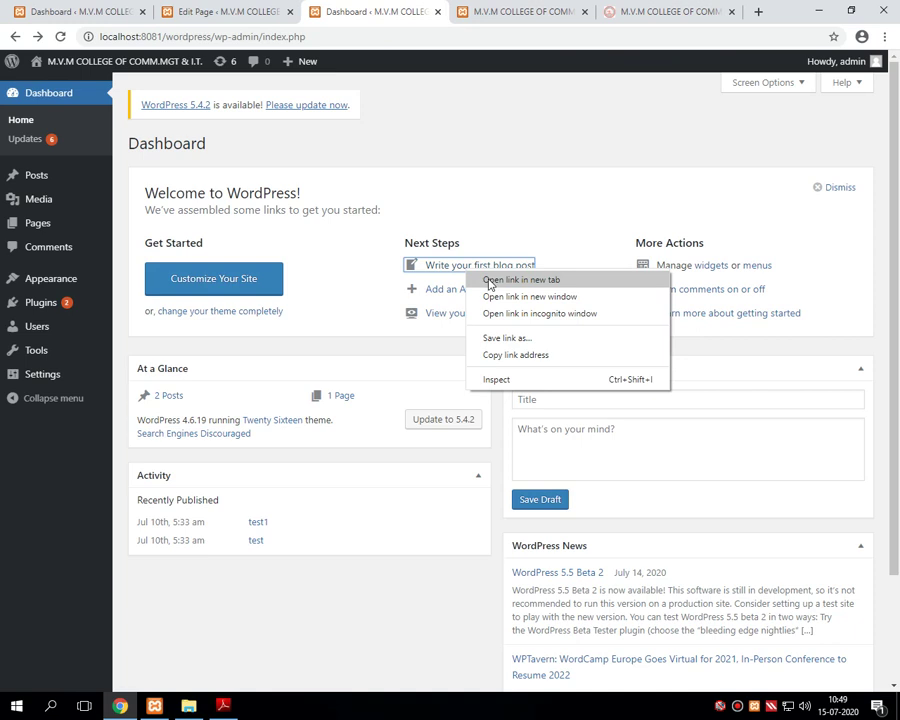
click(504, 256)
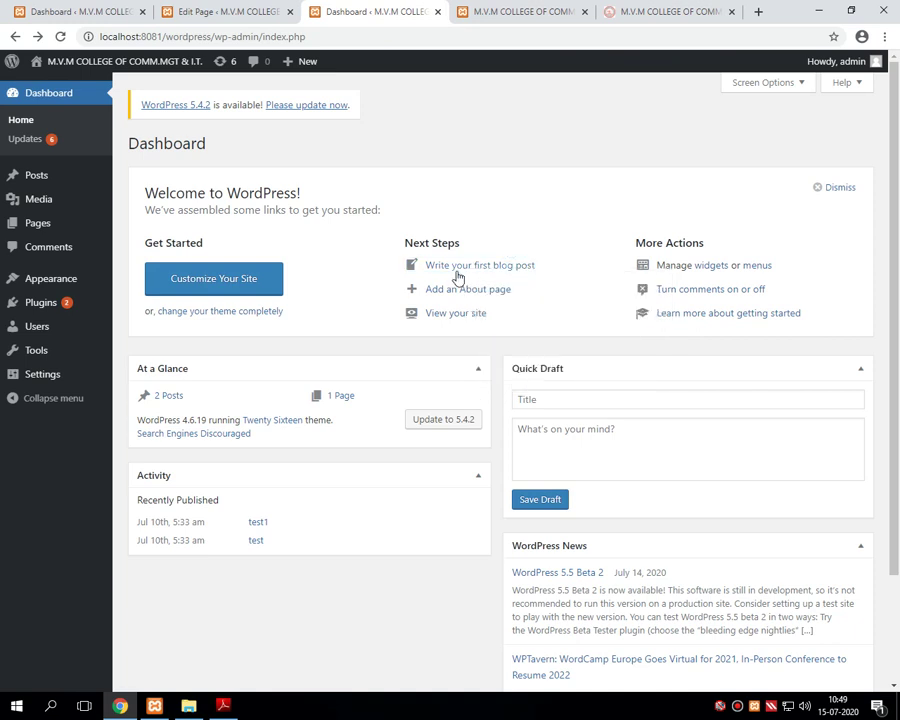
right_click(508, 272)
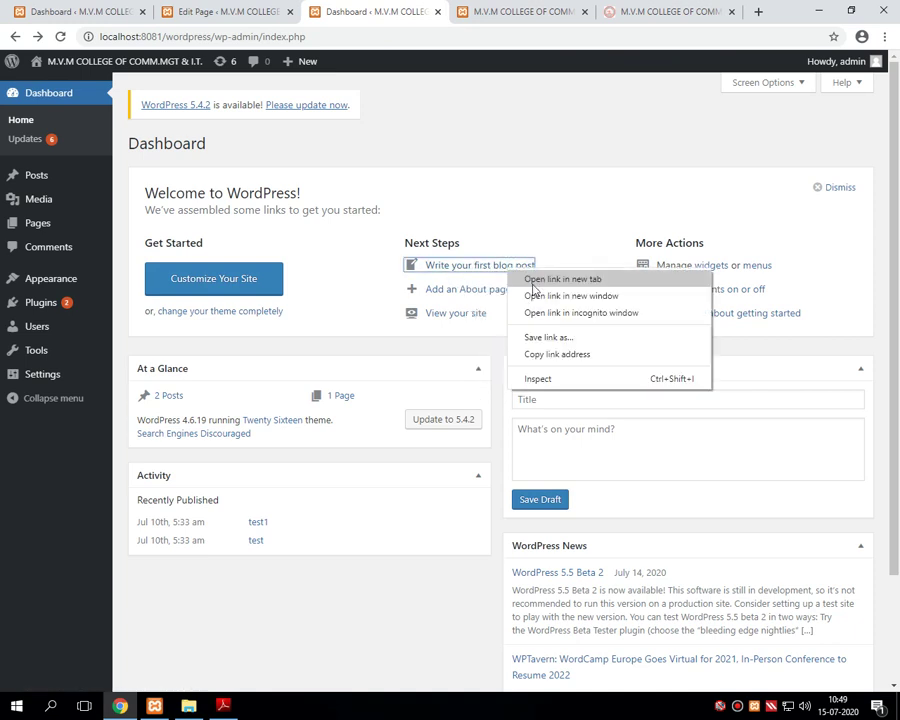
click(534, 284)
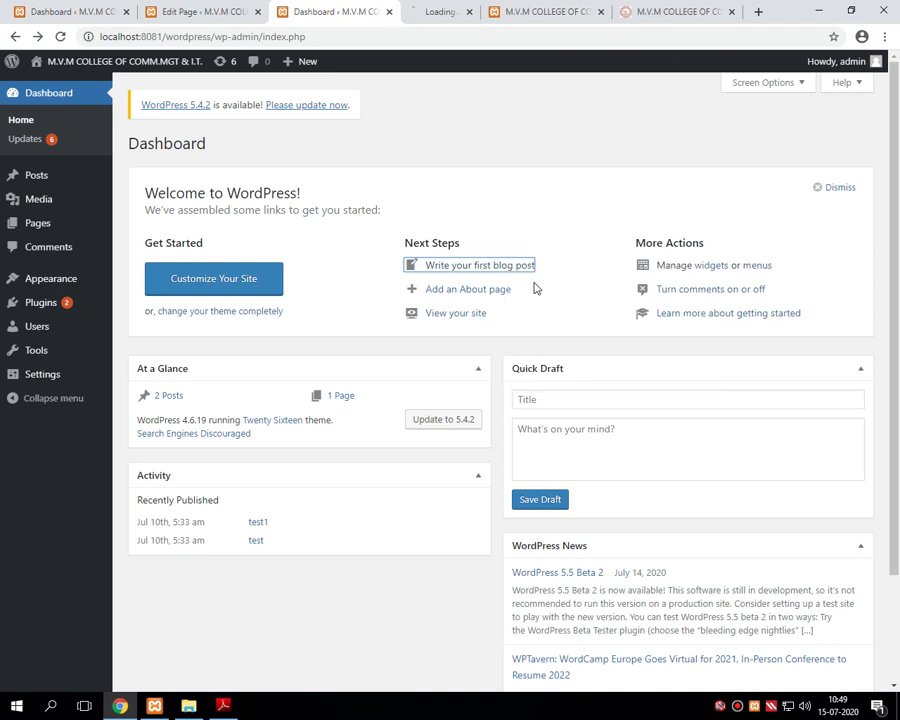
click(433, 14)
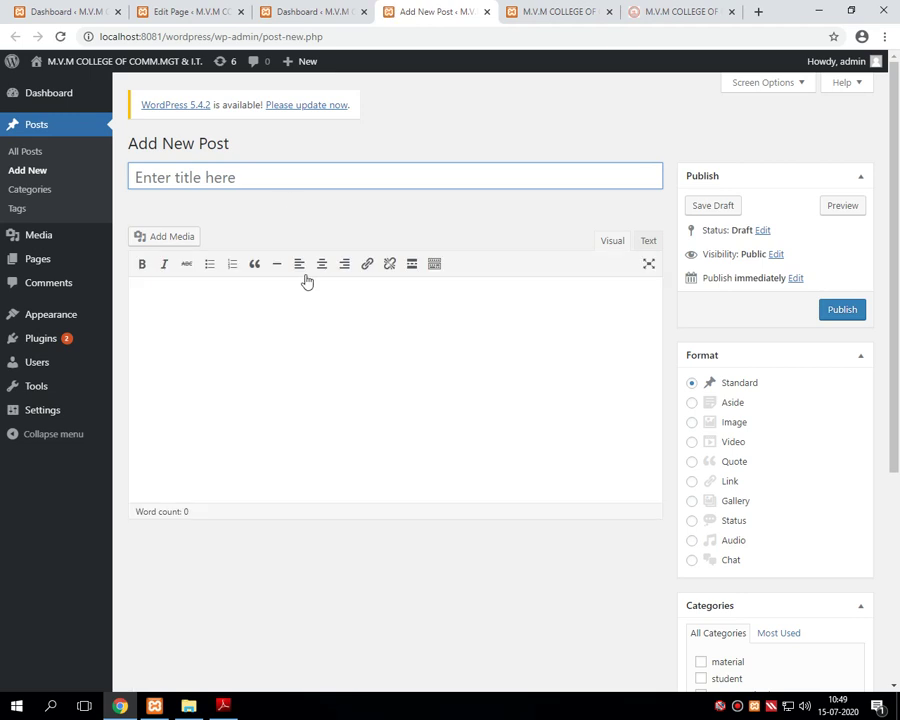
click(297, 12)
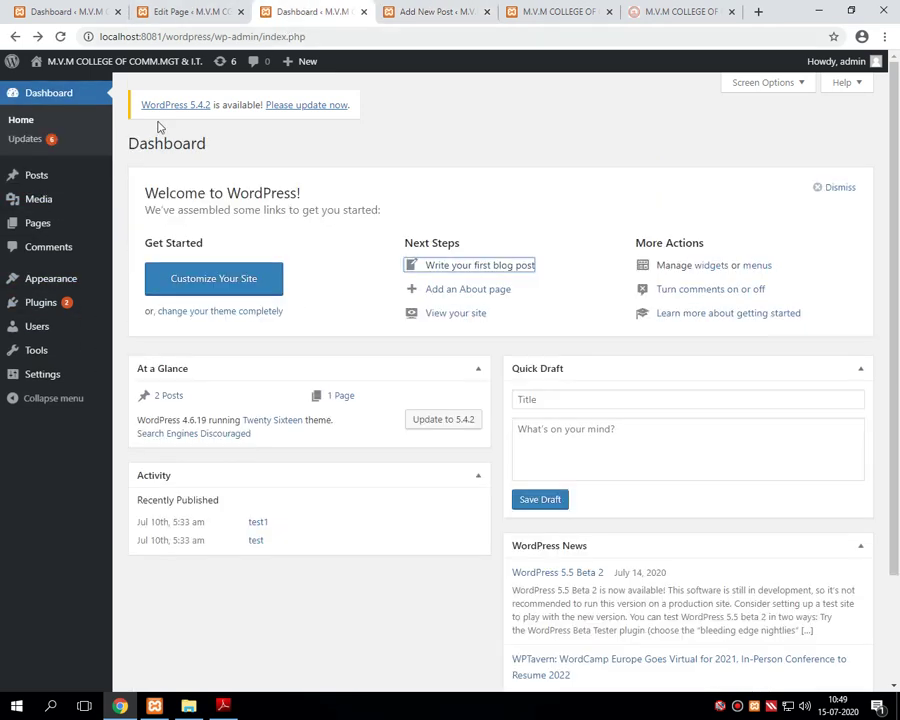
mouse_move(22, 180)
click(22, 180)
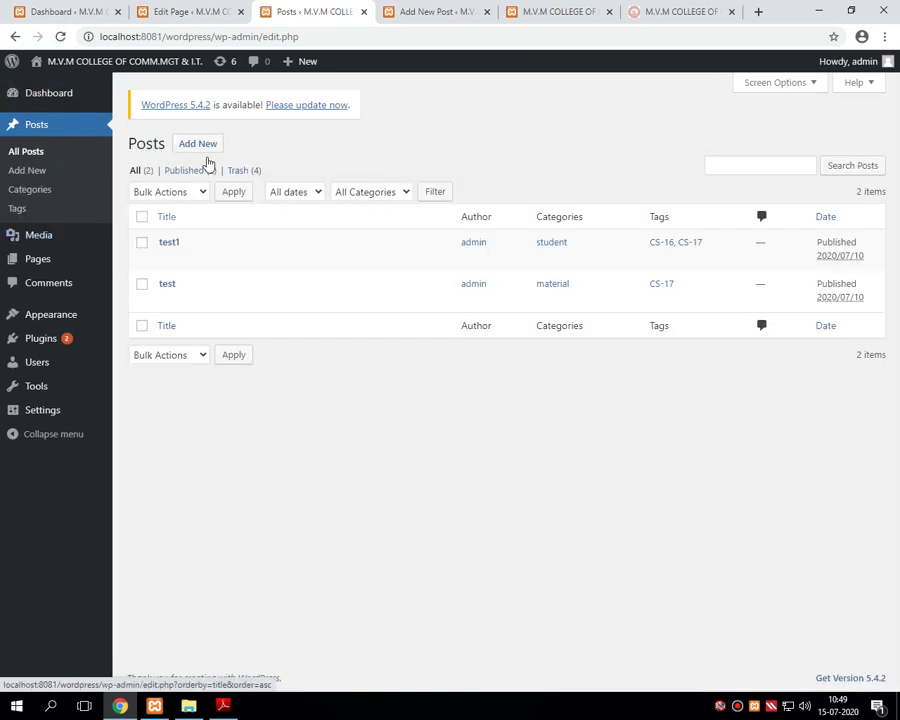
click(210, 154)
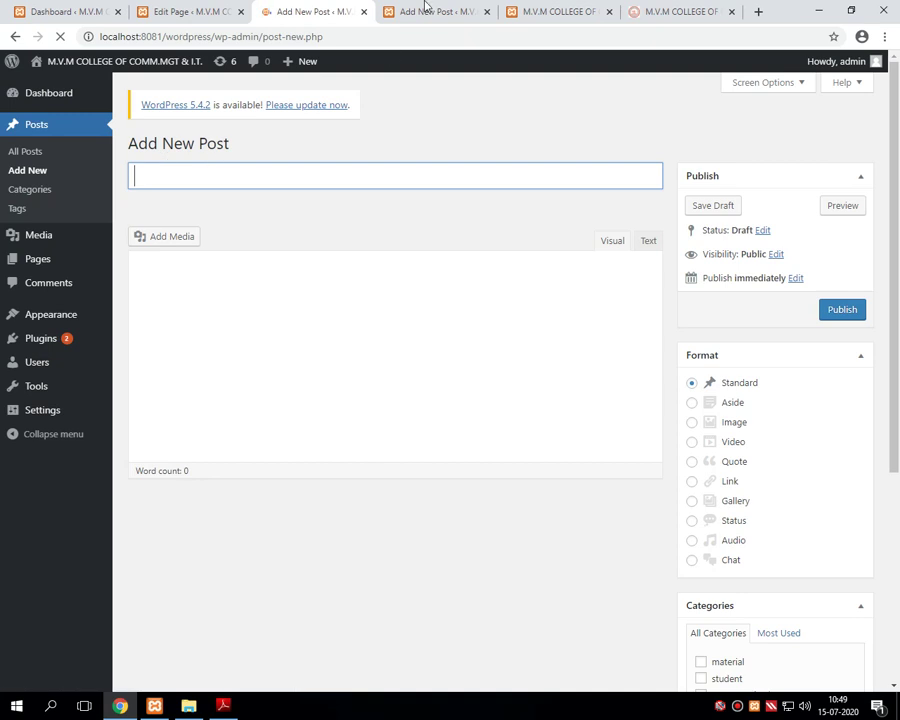
click(487, 12)
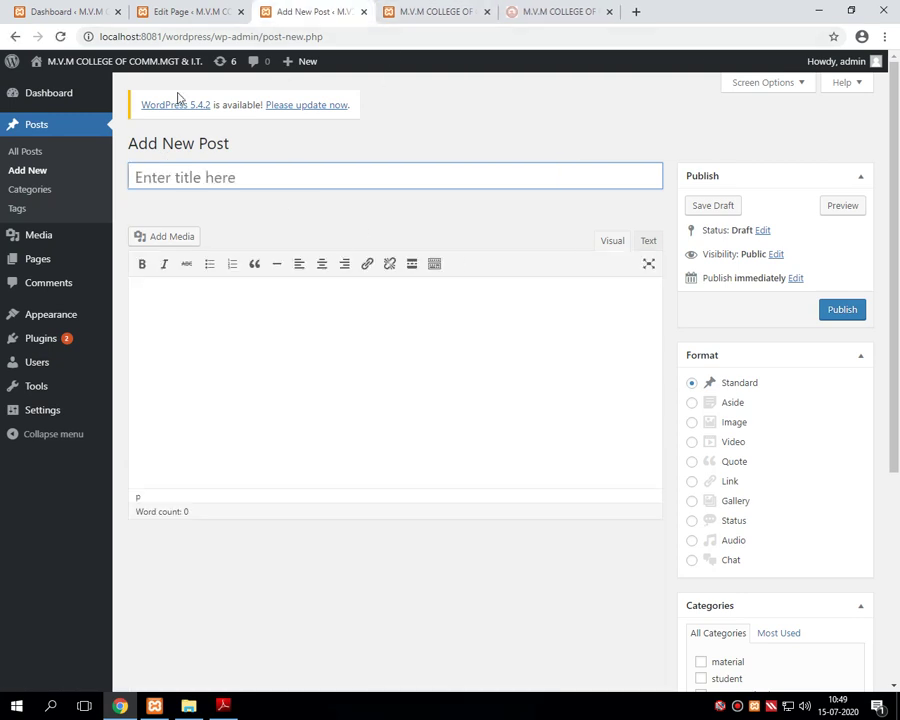
click(62, 92)
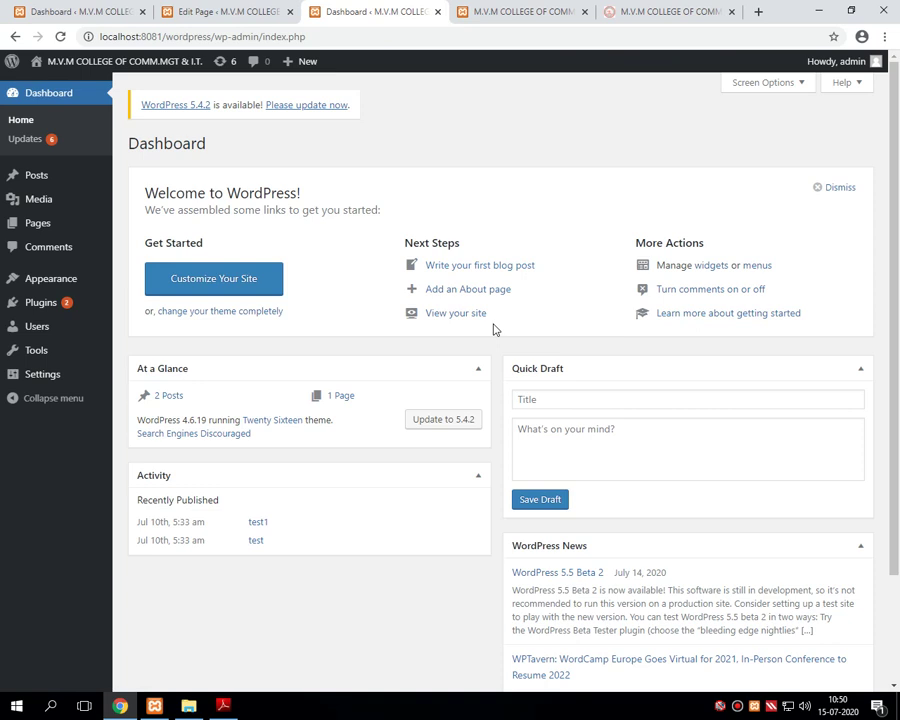
click(739, 706)
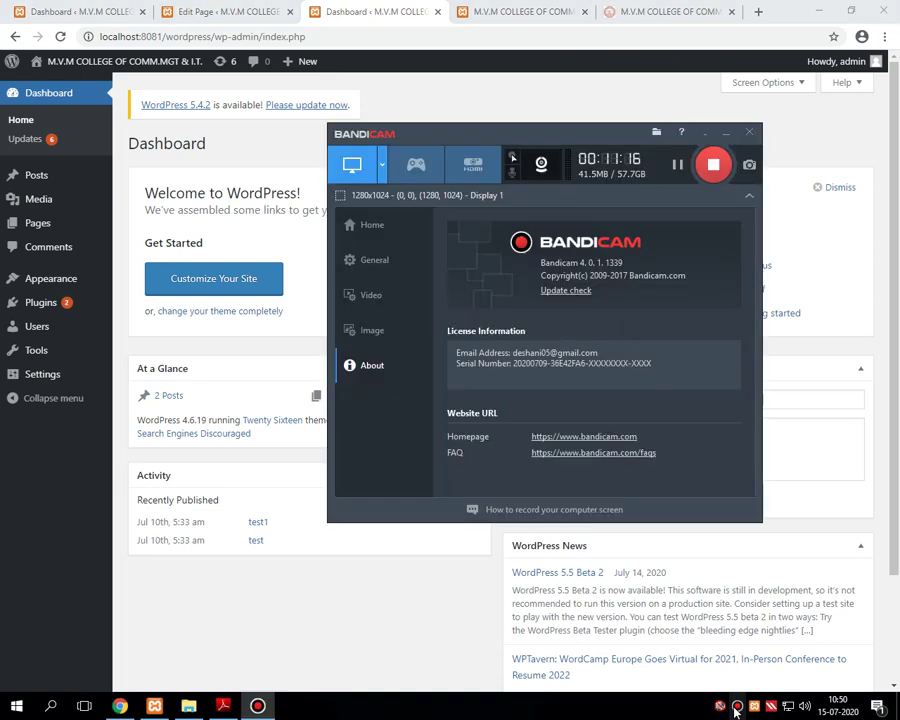
click(703, 134)
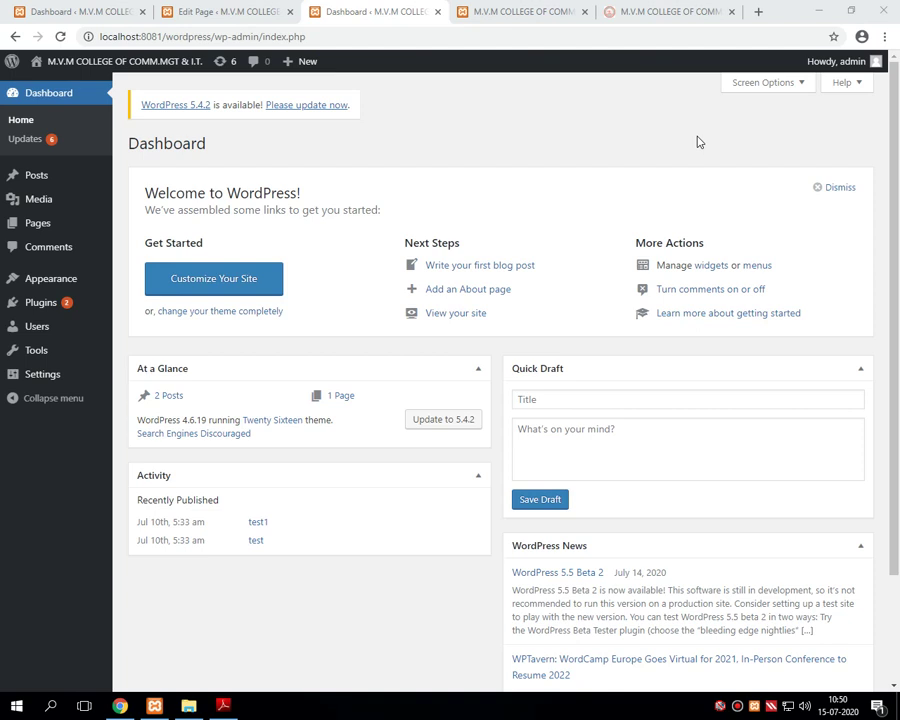
Step: Open 'Add an About page' in a new tab and close the Sample Page and college site tabs
right_click(478, 293)
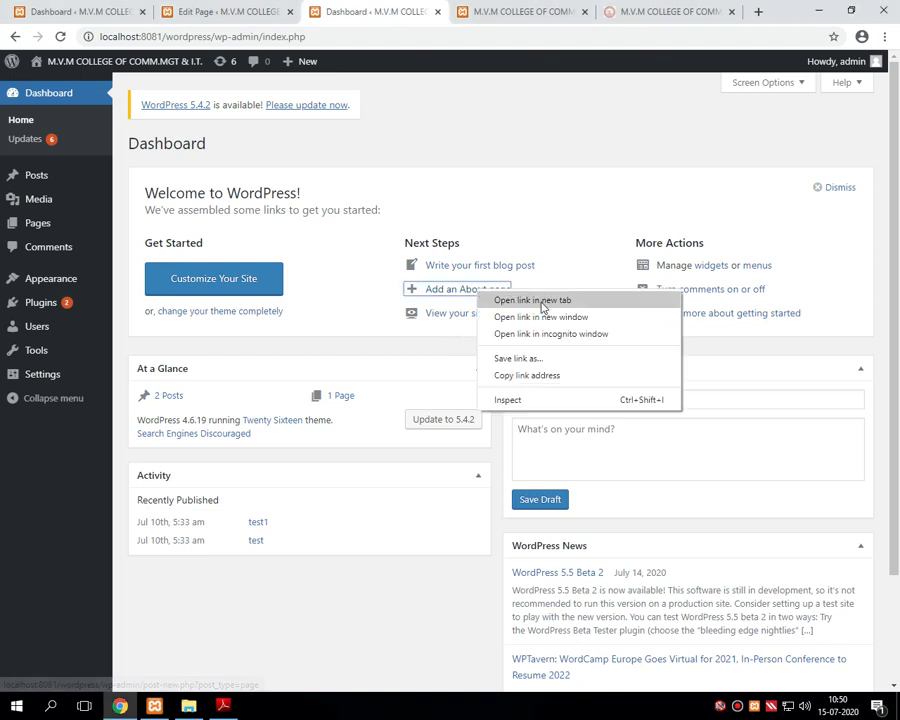
click(539, 303)
click(570, 11)
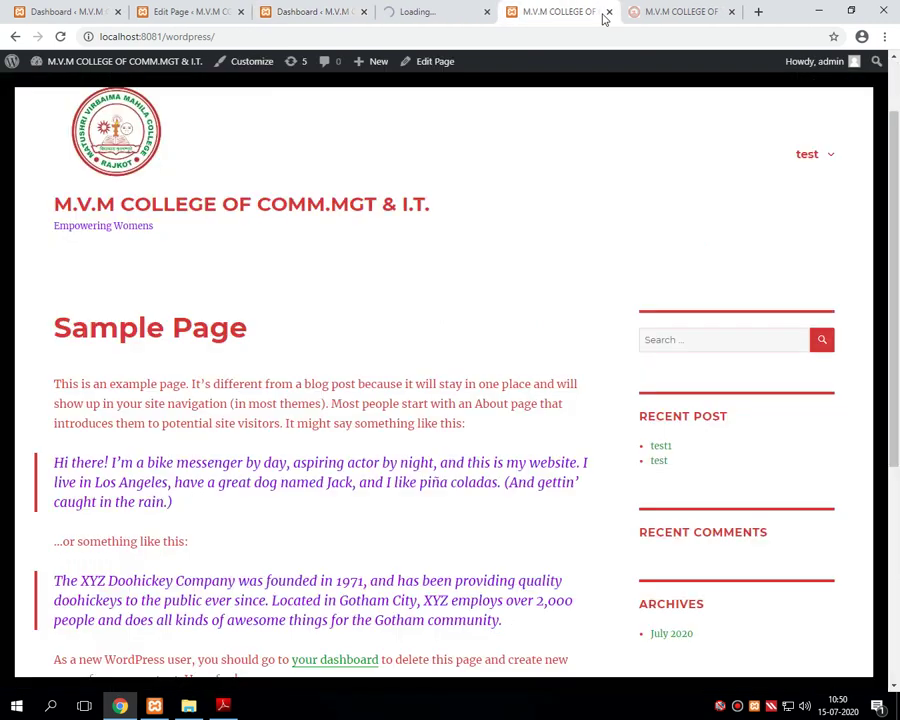
click(608, 12)
click(441, 10)
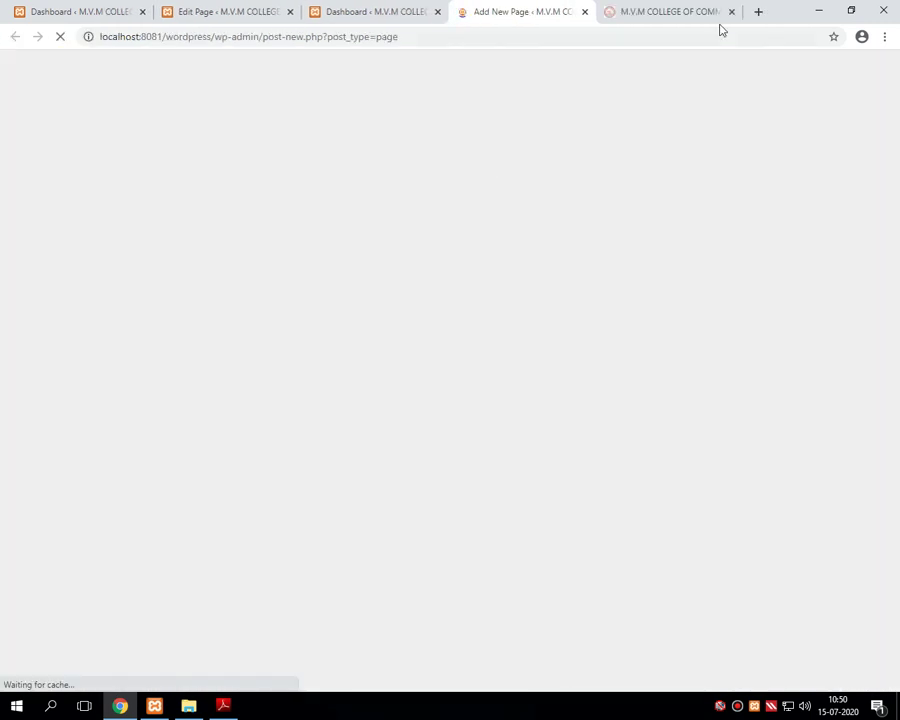
click(732, 11)
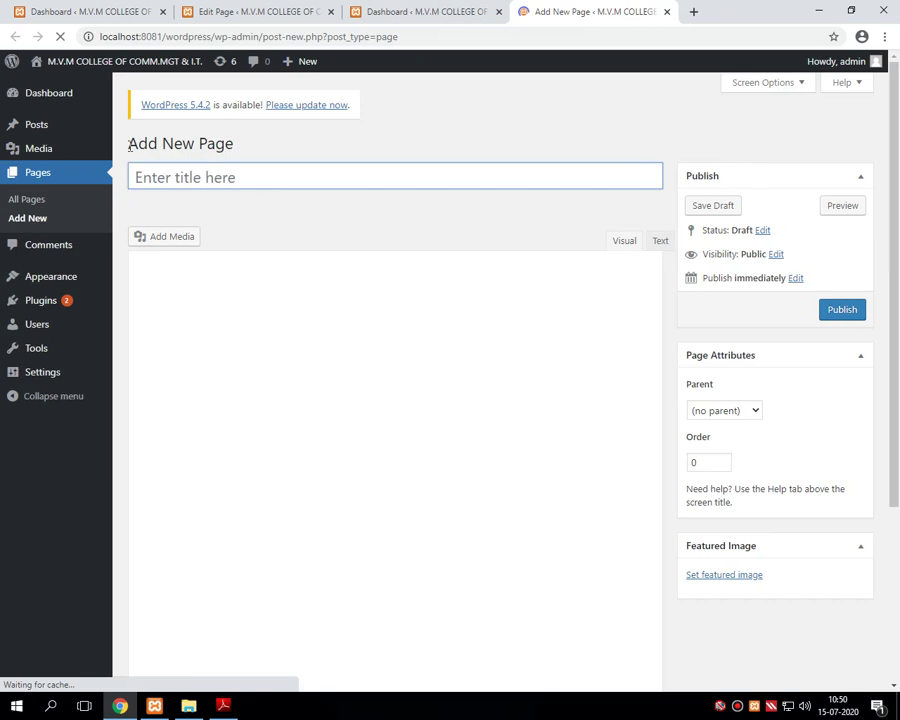
drag(129, 147, 247, 150)
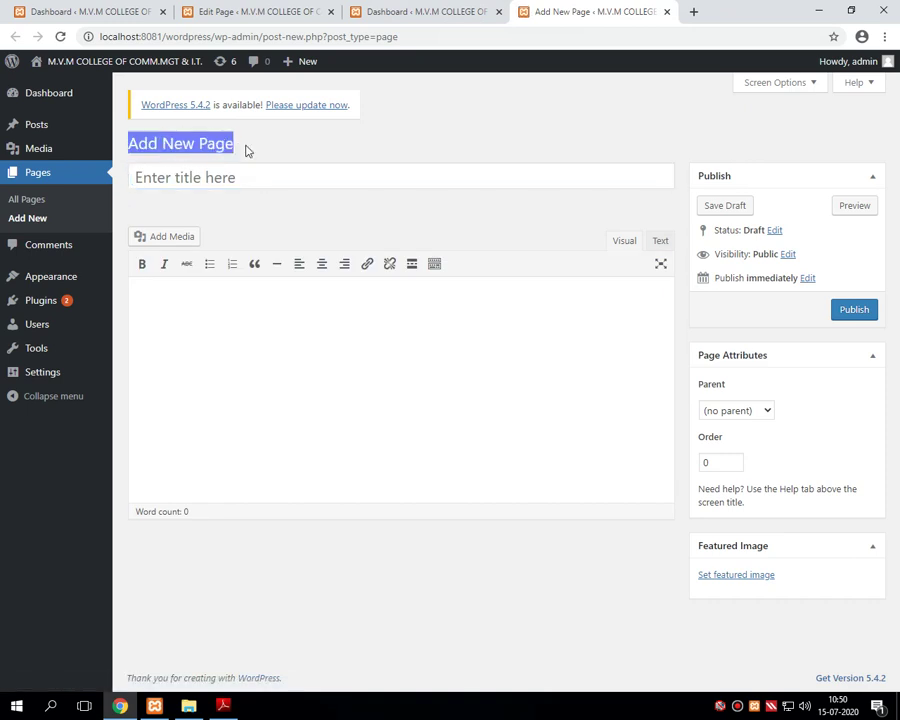
Step: Start a new page via Pages > Add New, then close the extra Add New Page tab
click(405, 11)
mouse_move(38, 230)
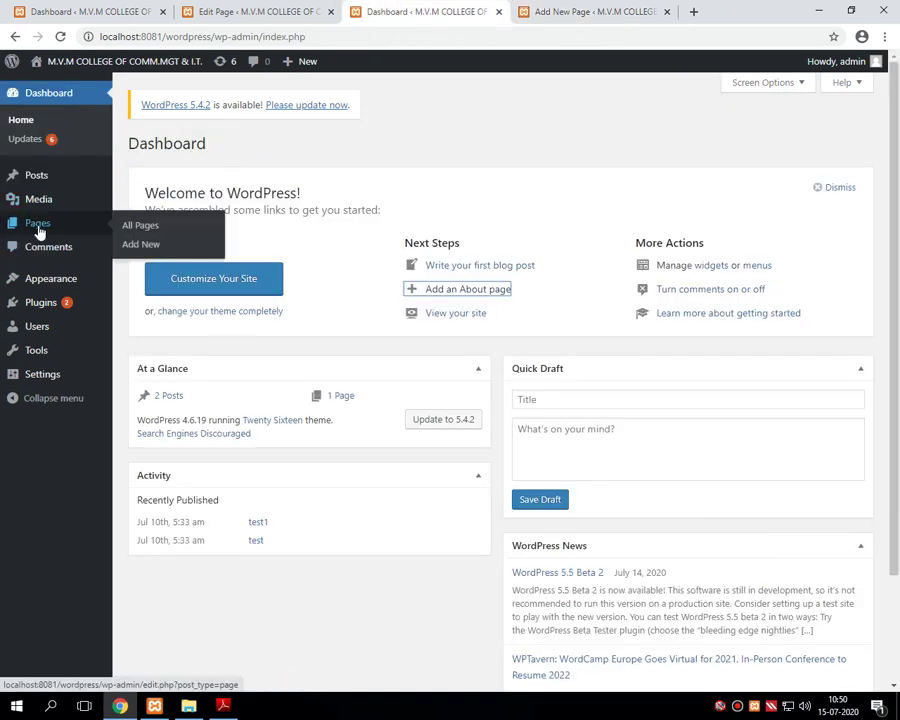
click(39, 230)
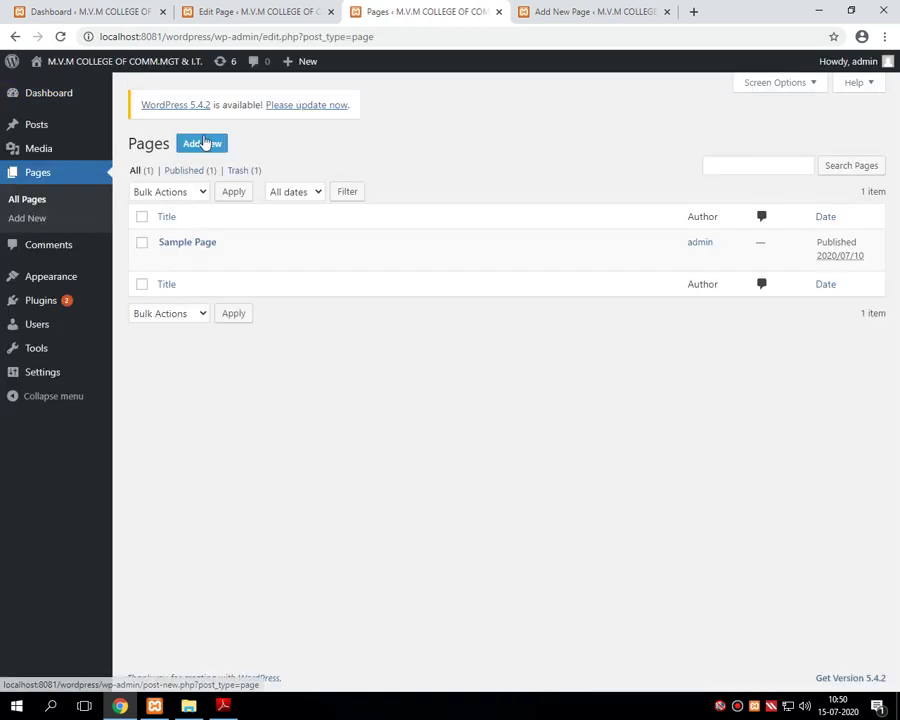
click(202, 145)
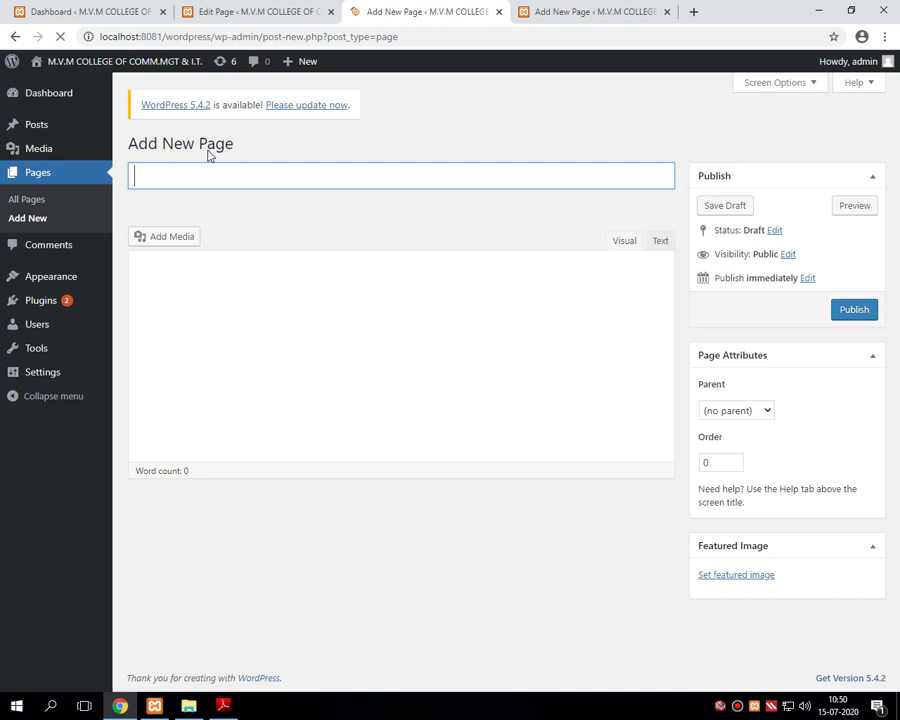
triple_click(150, 145)
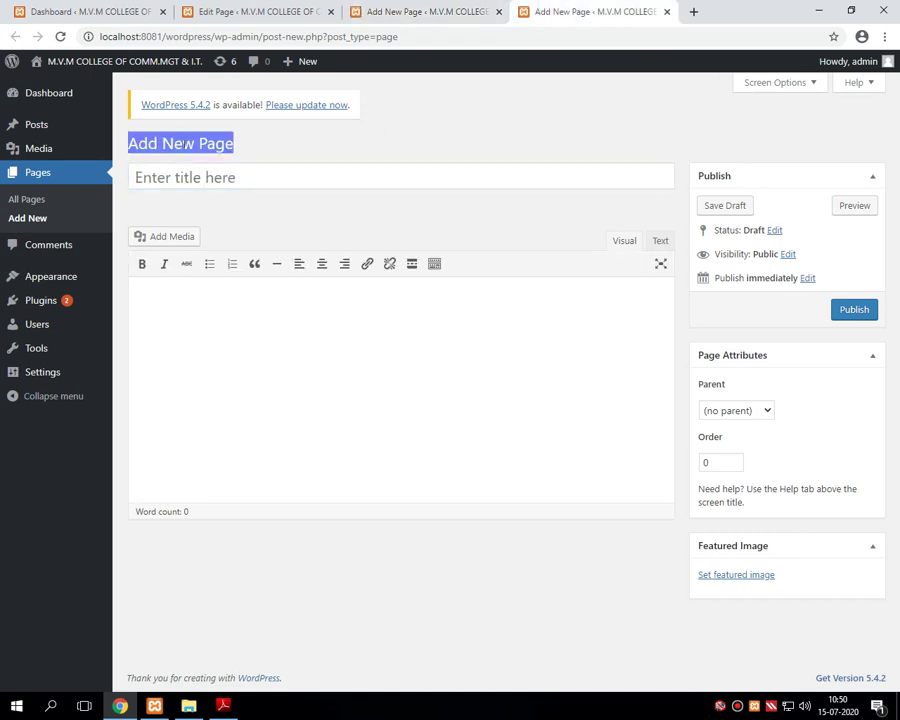
click(275, 12)
click(430, 12)
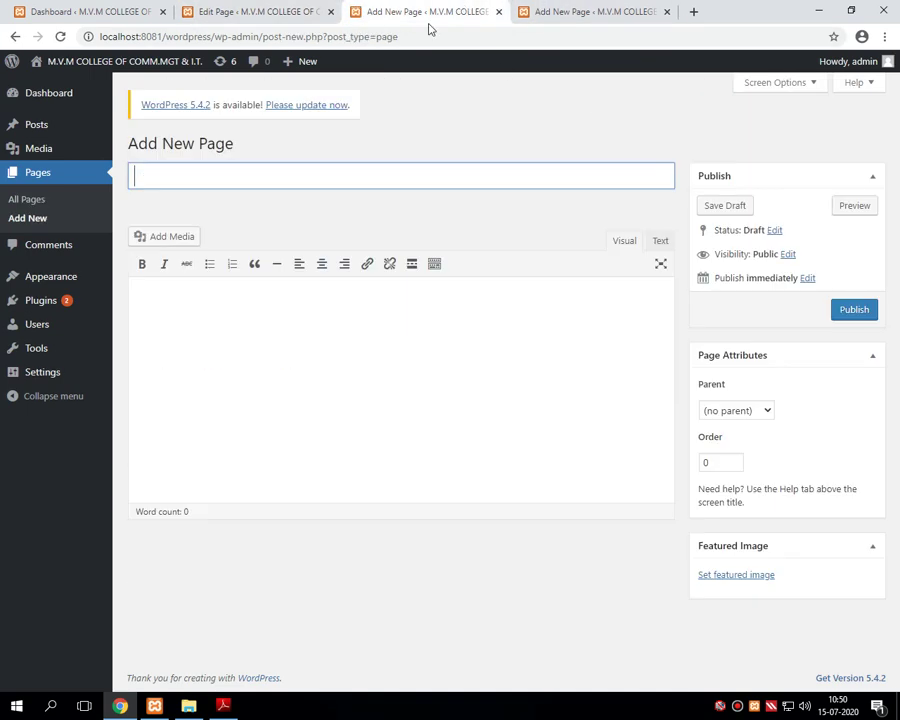
click(50, 96)
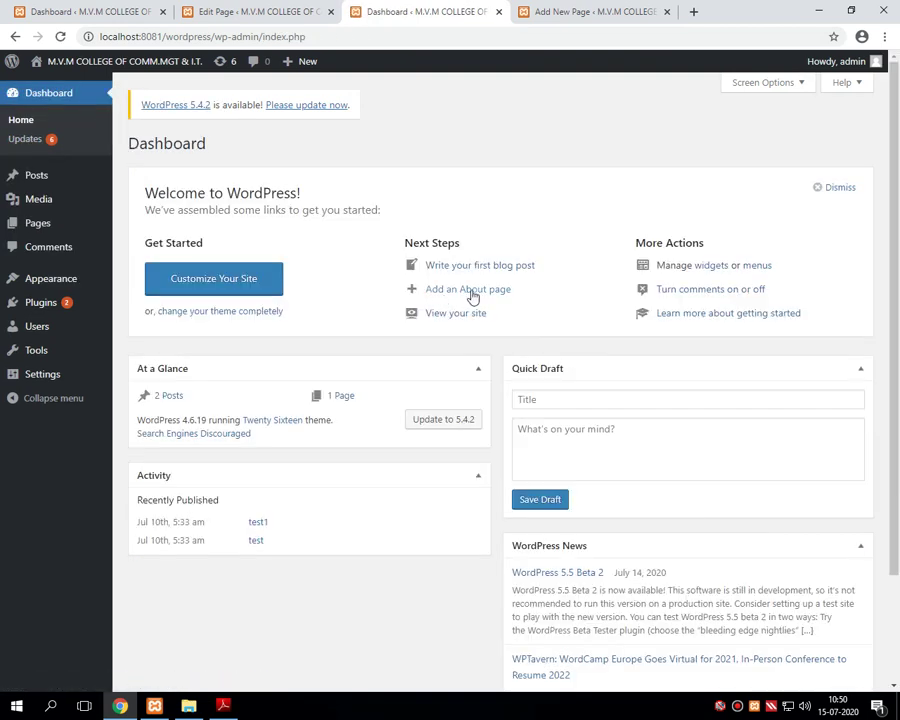
click(668, 12)
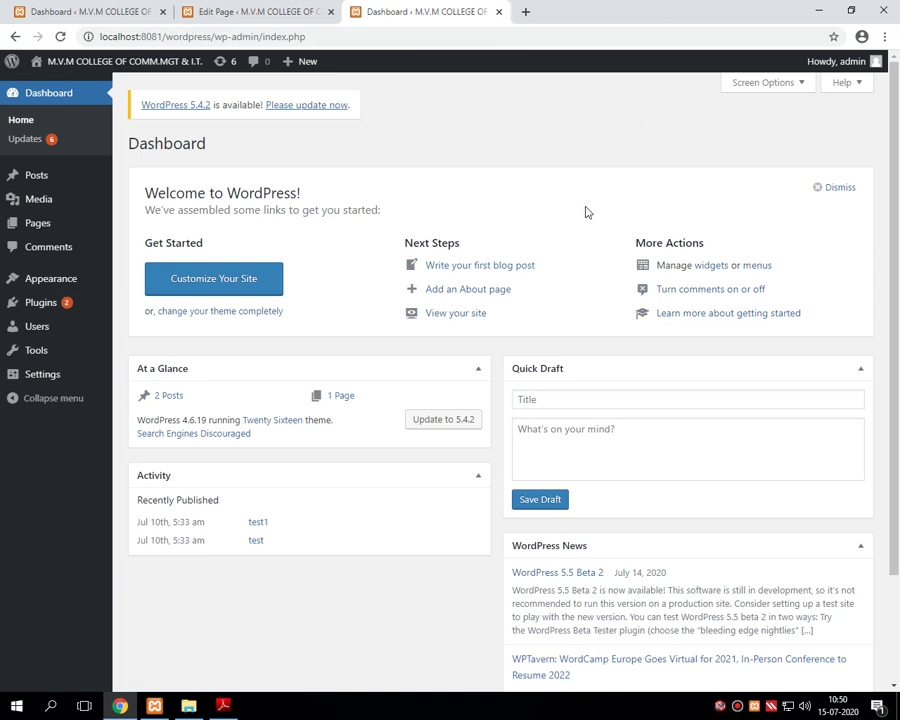
Step: Open 'View your site' in a new tab and scroll through the front page
right_click(471, 316)
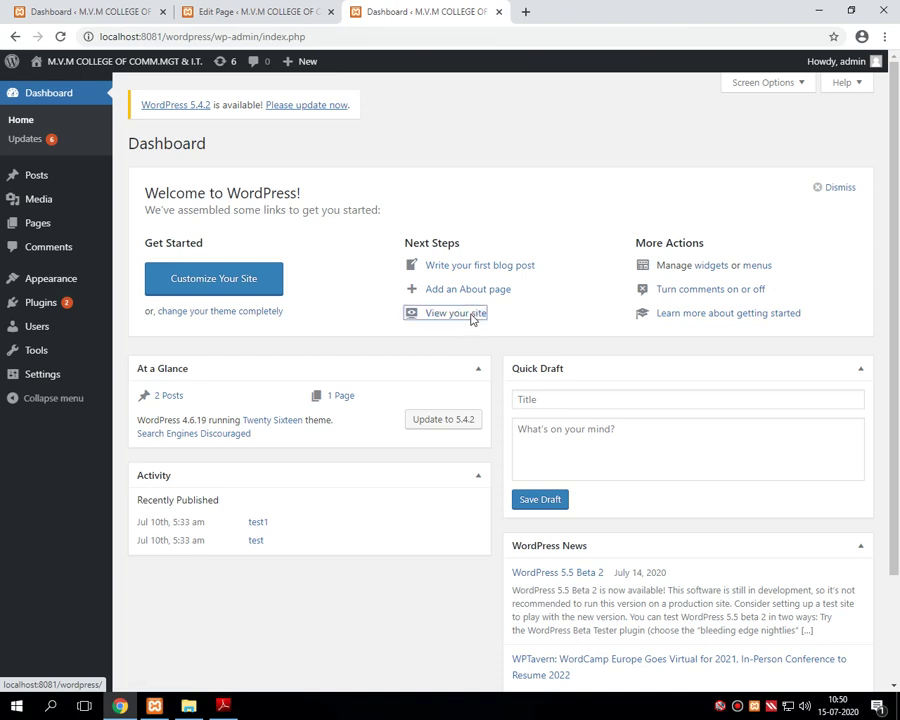
click(493, 327)
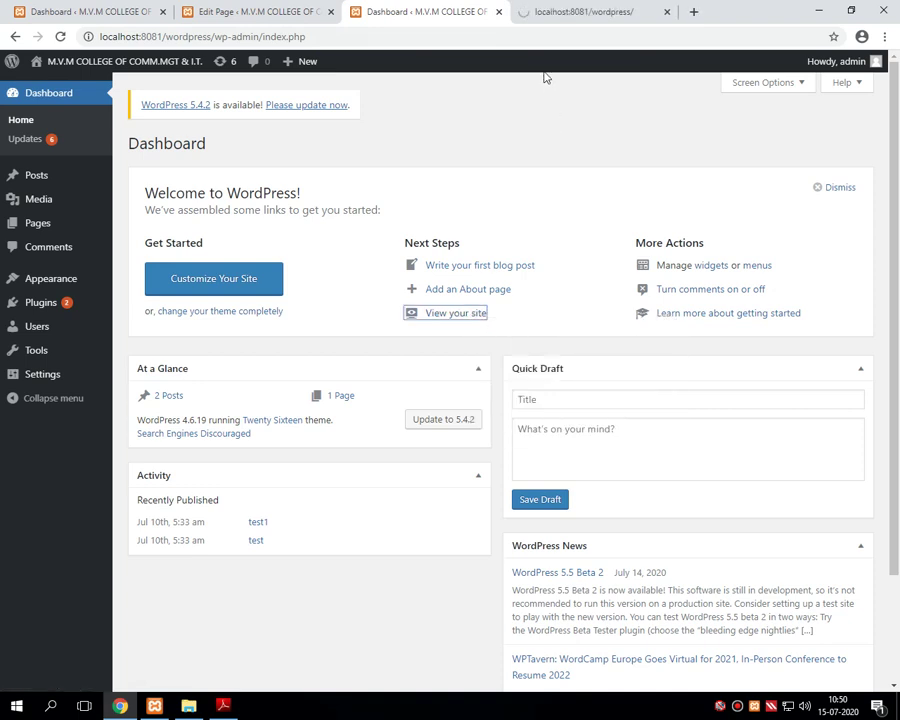
click(549, 15)
drag(897, 211, 897, 400)
right_click(897, 408)
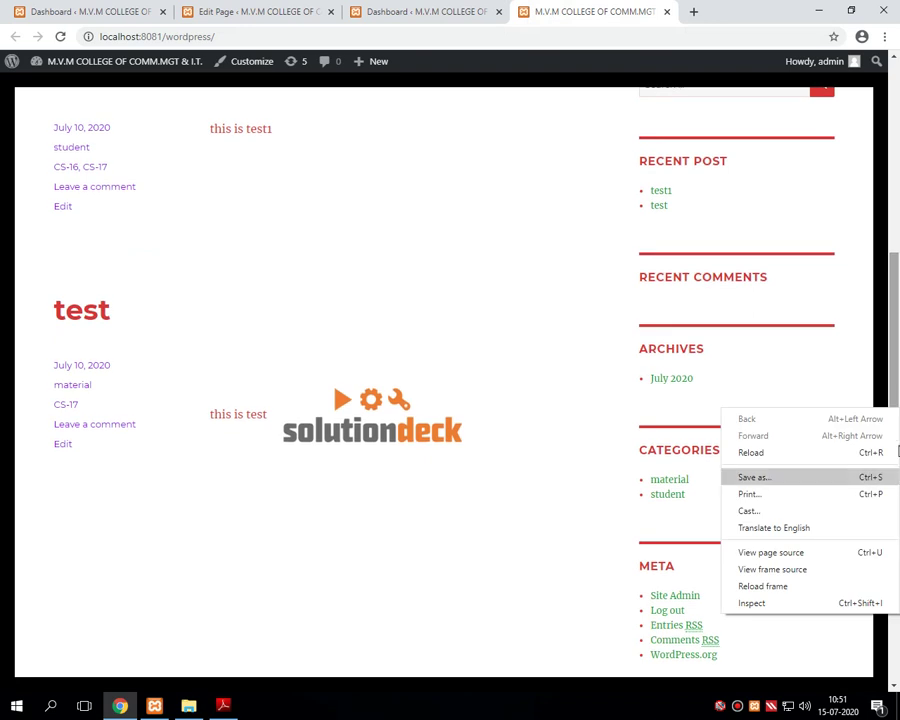
click(897, 452)
drag(897, 368, 876, 90)
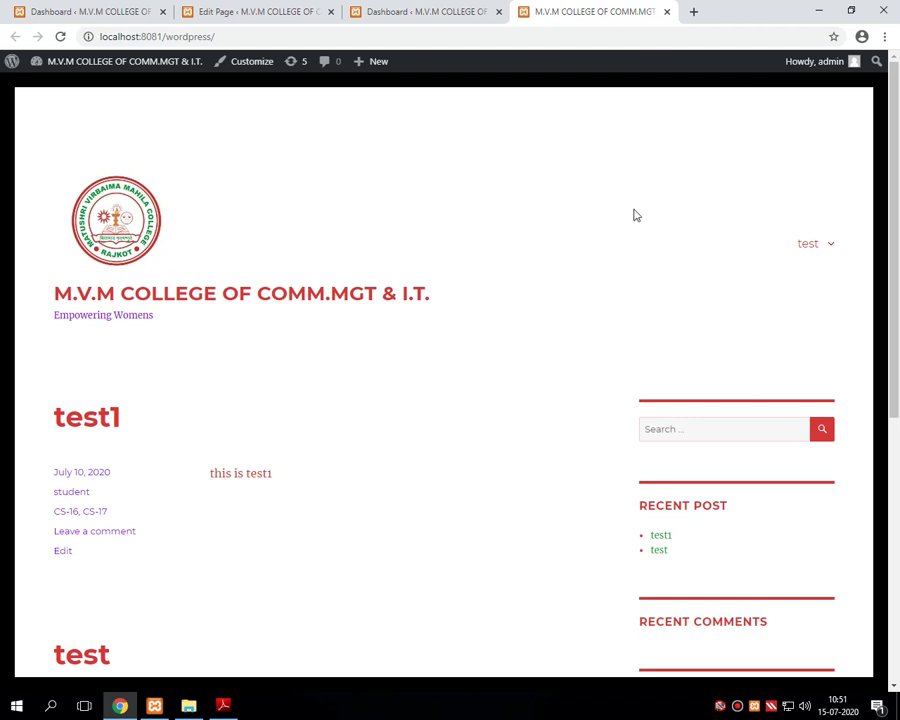
Step: Close the front-page tab and open the Dashboard's widgets link in a new tab
click(482, 10)
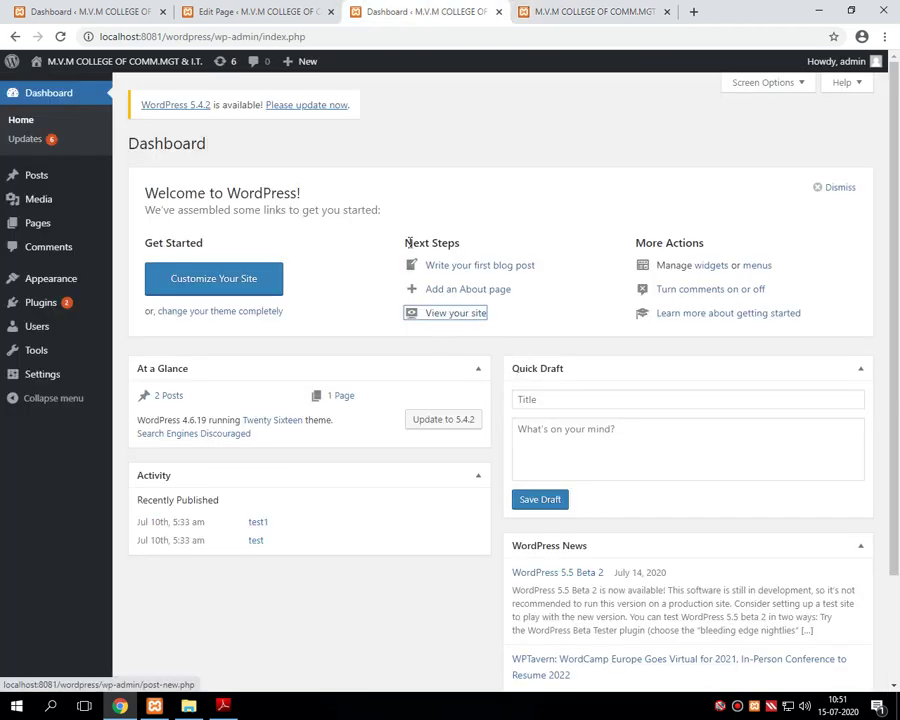
drag(404, 242, 555, 236)
click(555, 236)
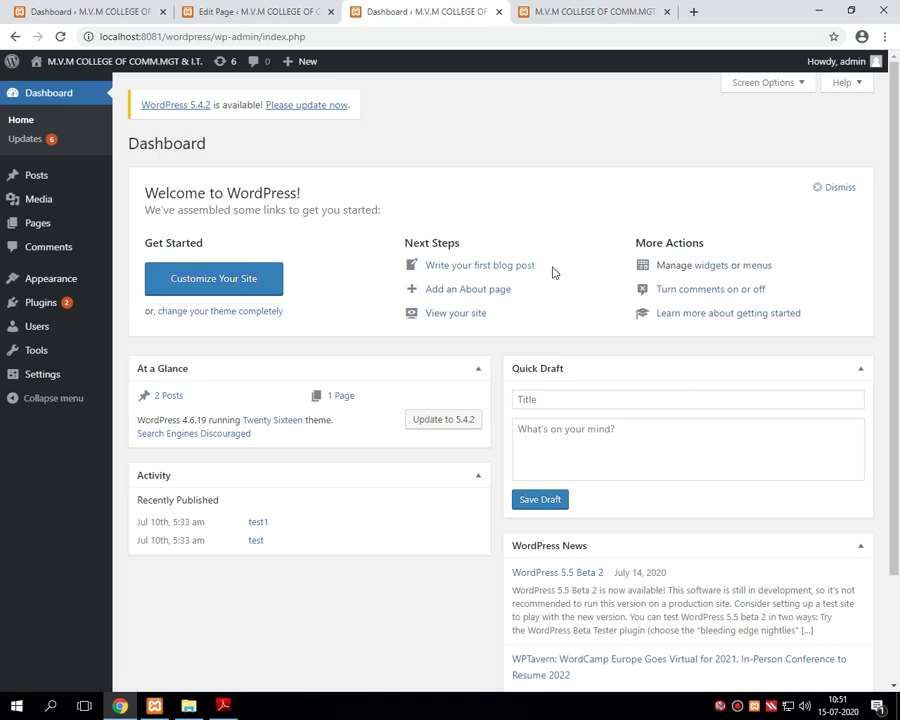
drag(640, 243, 726, 245)
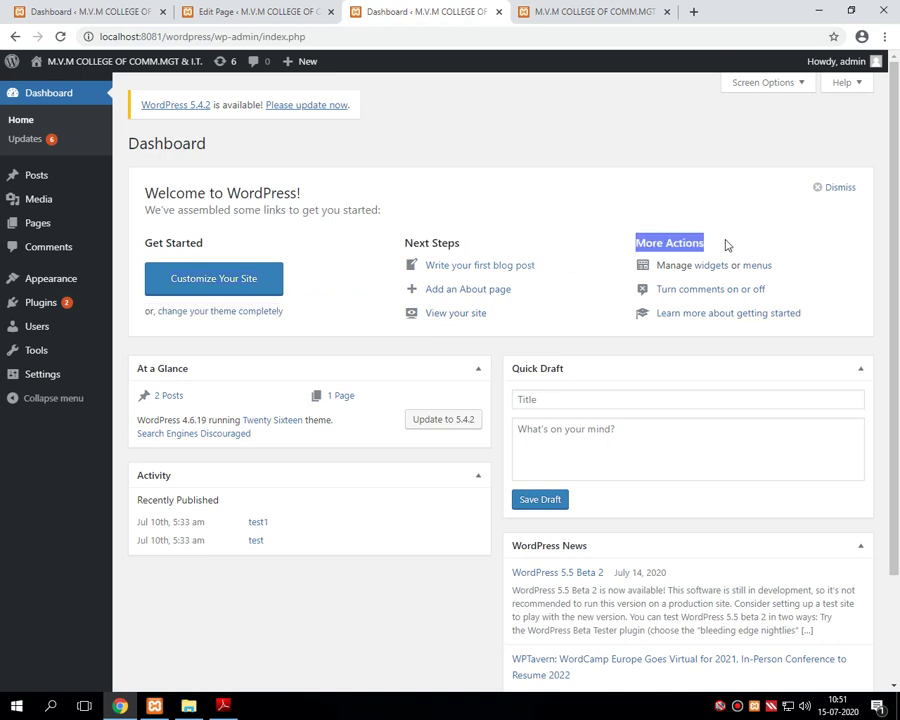
click(667, 12)
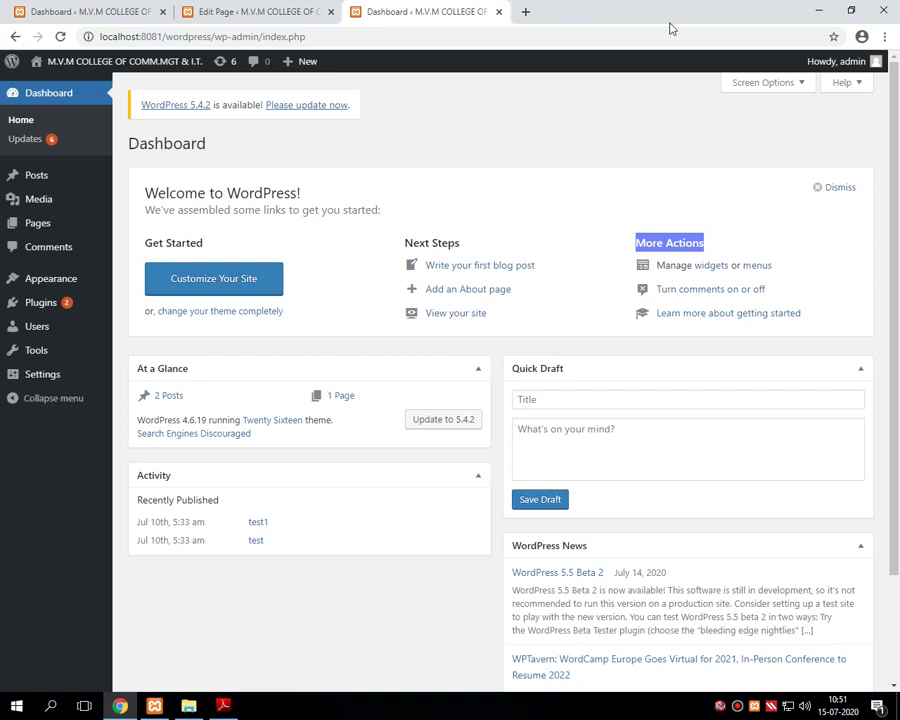
right_click(711, 270)
click(724, 276)
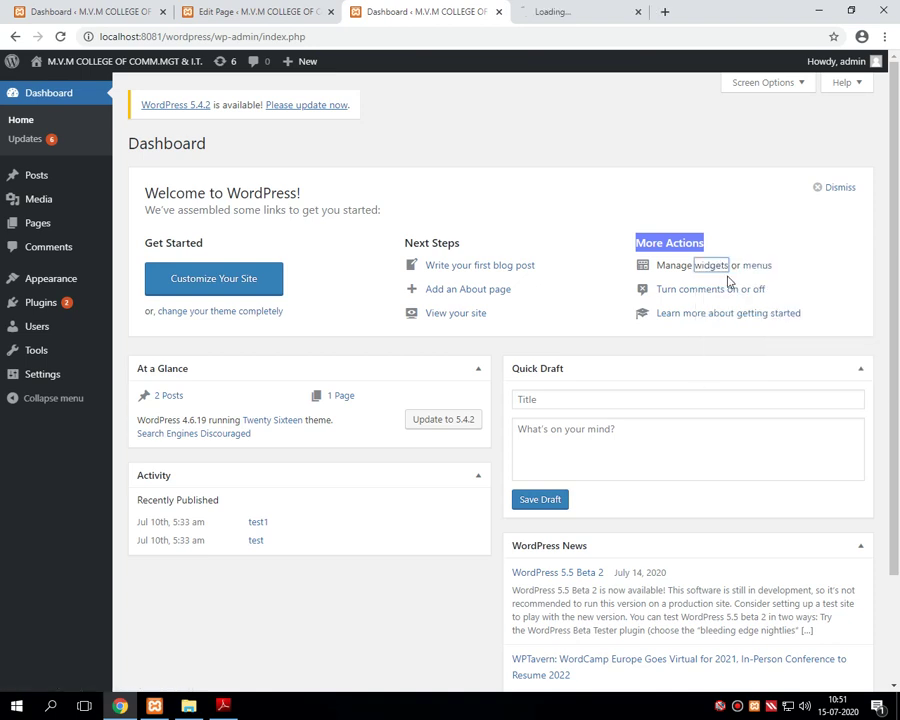
Step: Close the Widgets tab and launch Customize Your Site from the Dashboard
click(540, 12)
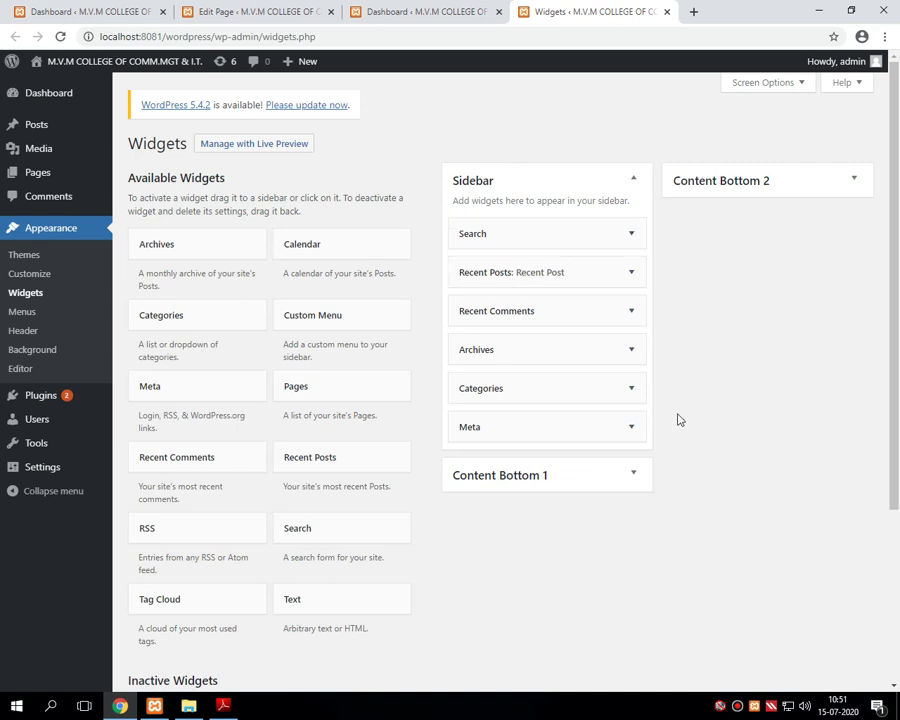
click(665, 12)
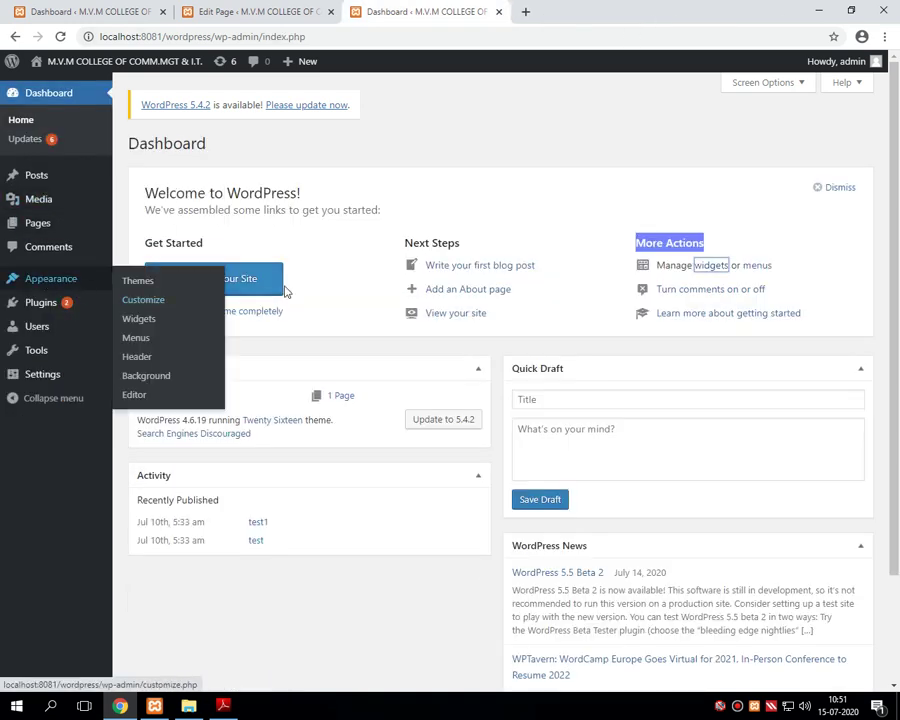
click(224, 296)
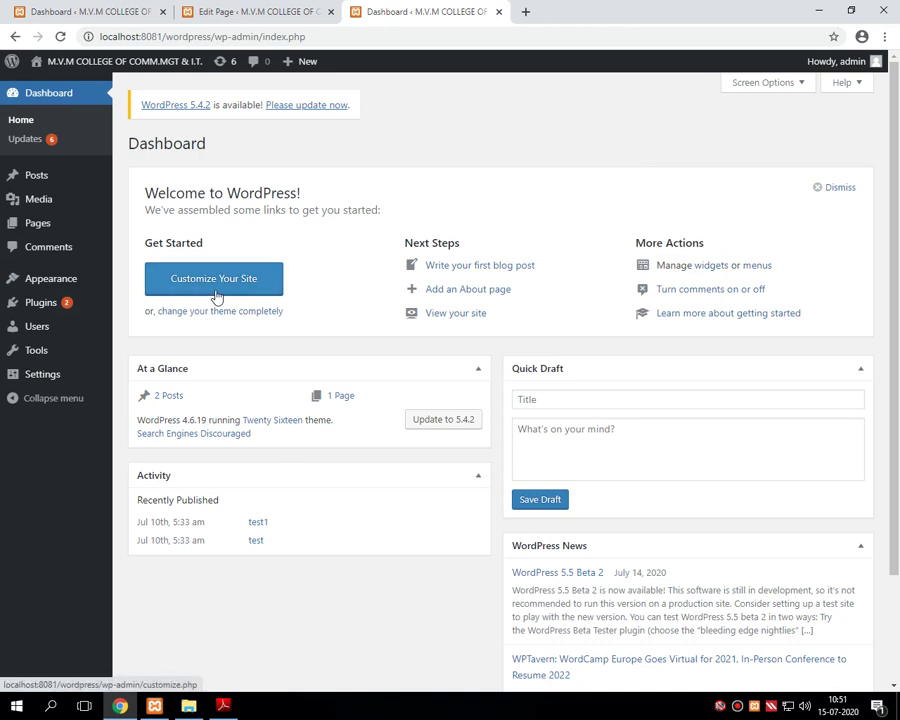
click(216, 296)
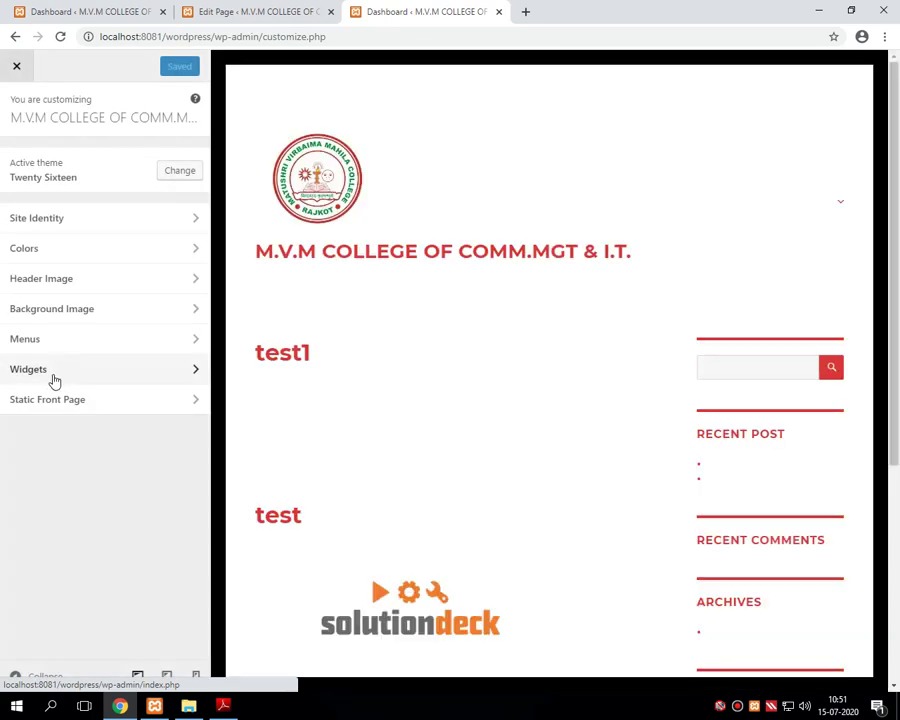
Step: Browse the Sidebar's Add a Widget list in the Customizer's Widgets panel
click(54, 376)
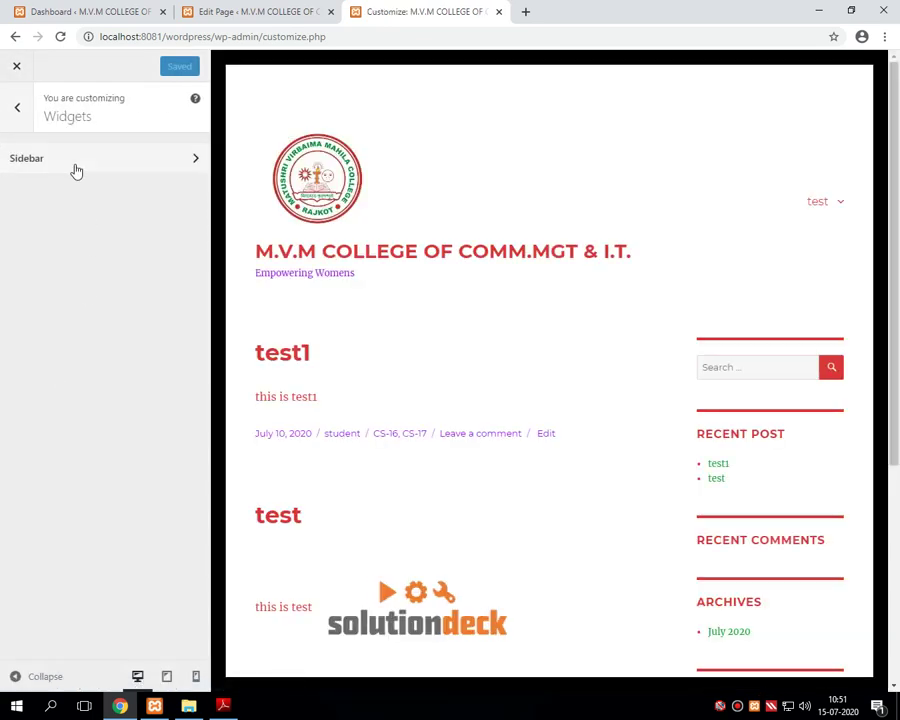
click(74, 167)
click(168, 426)
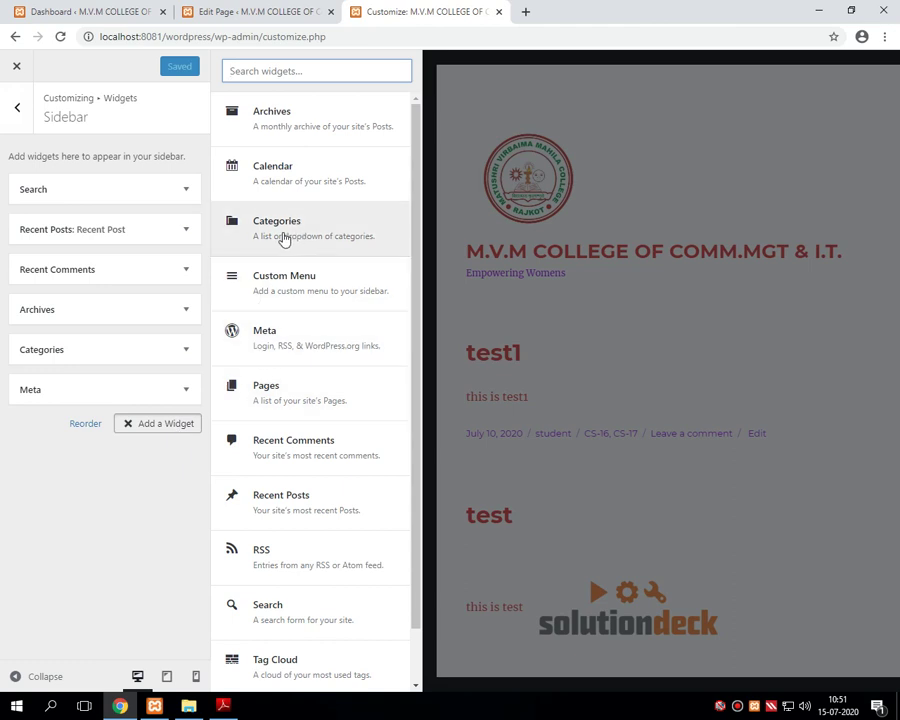
Step: Go back to the Dashboard and open the widgets management page in a new tab
click(14, 38)
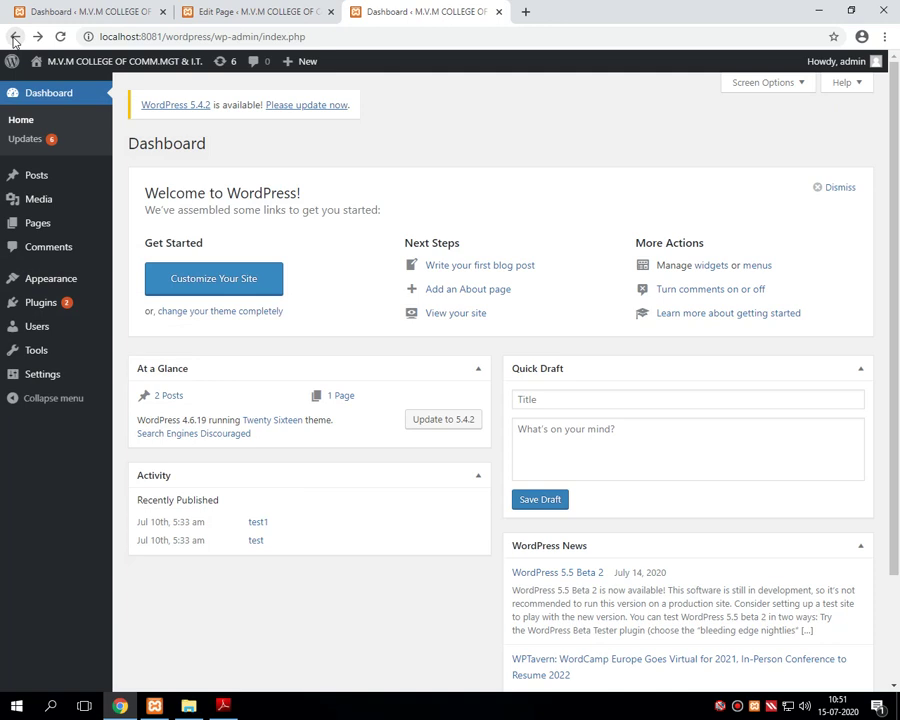
right_click(710, 266)
click(739, 276)
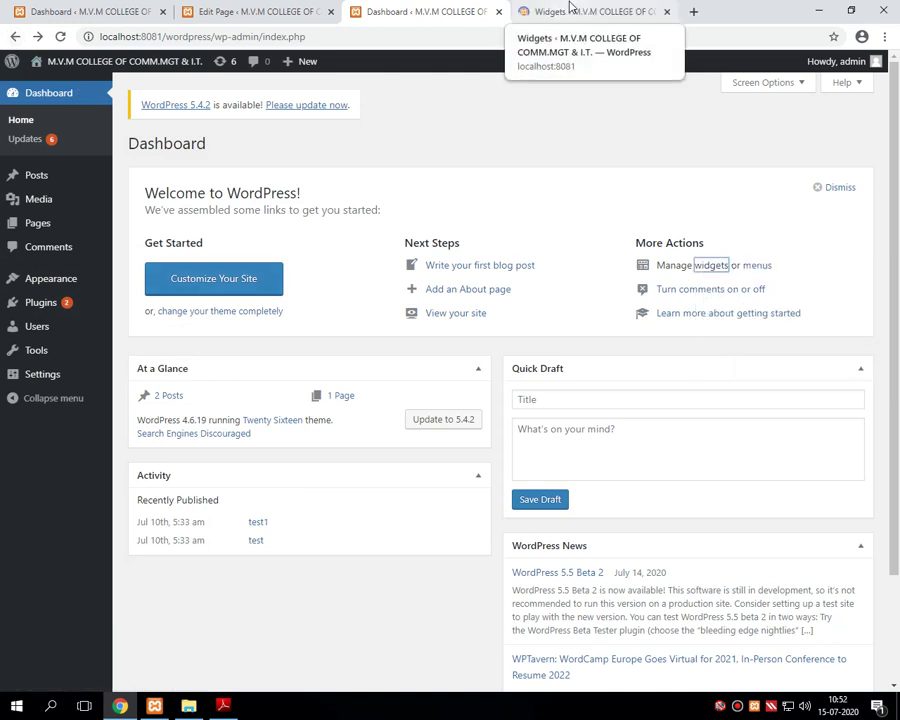
Step: View the Sidebar's six widgets on the Widgets page, then close that tab
click(570, 8)
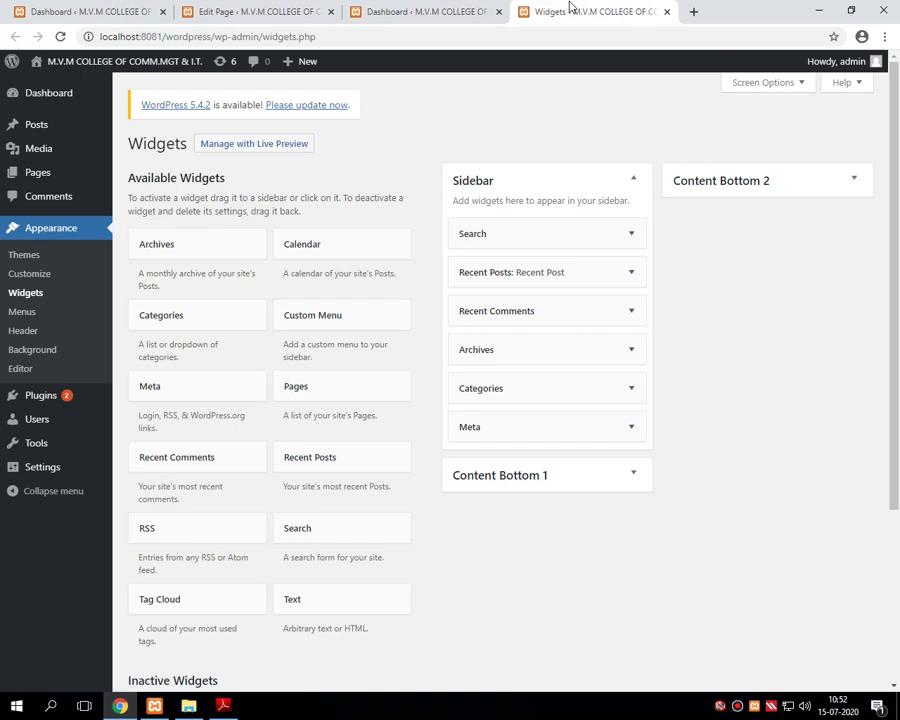
click(460, 10)
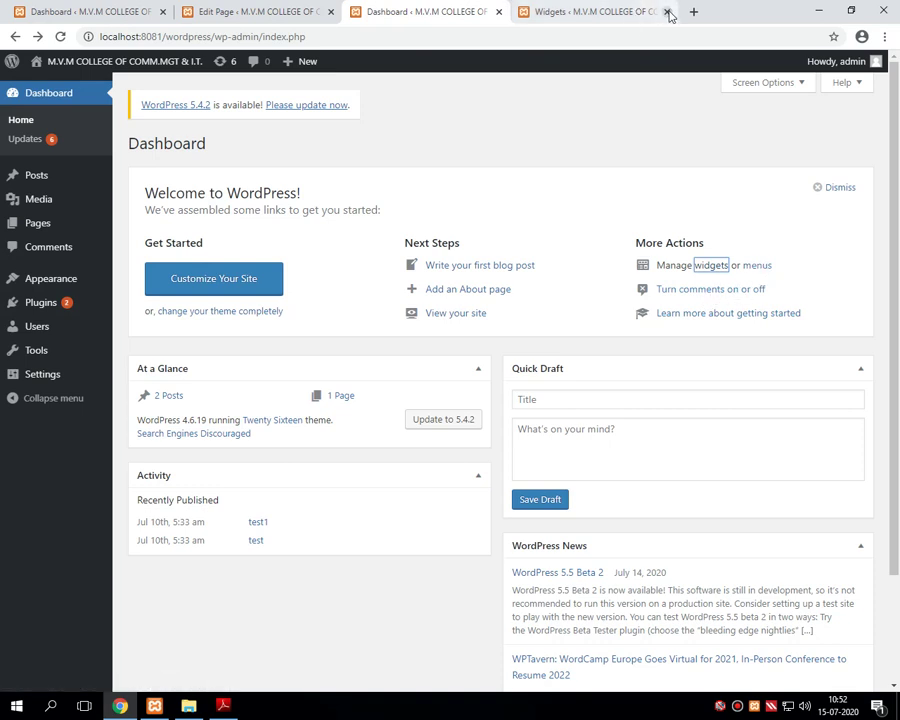
click(666, 11)
right_click(765, 265)
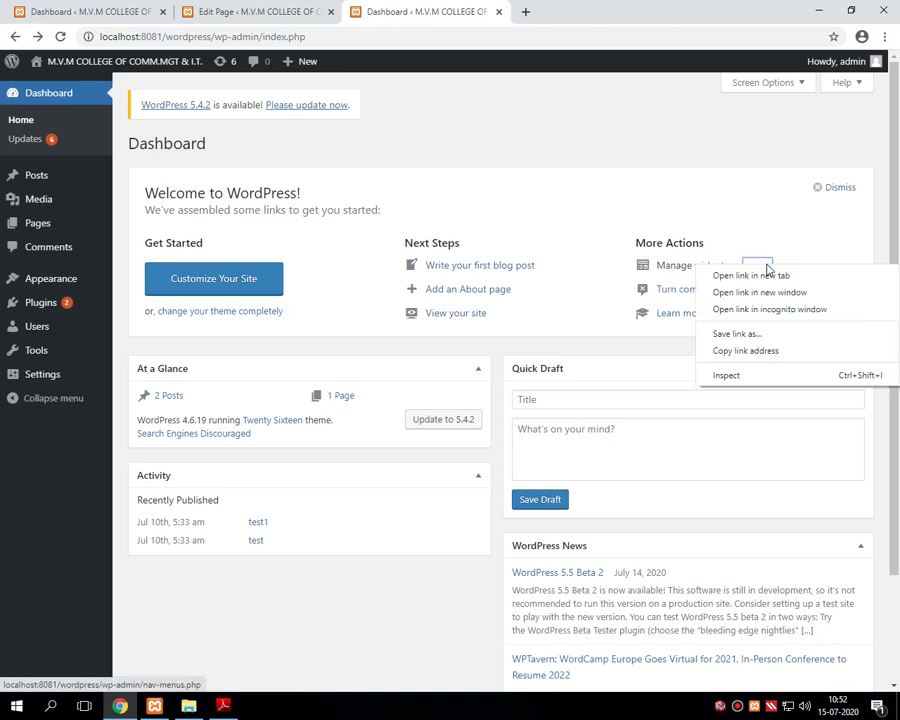
click(752, 273)
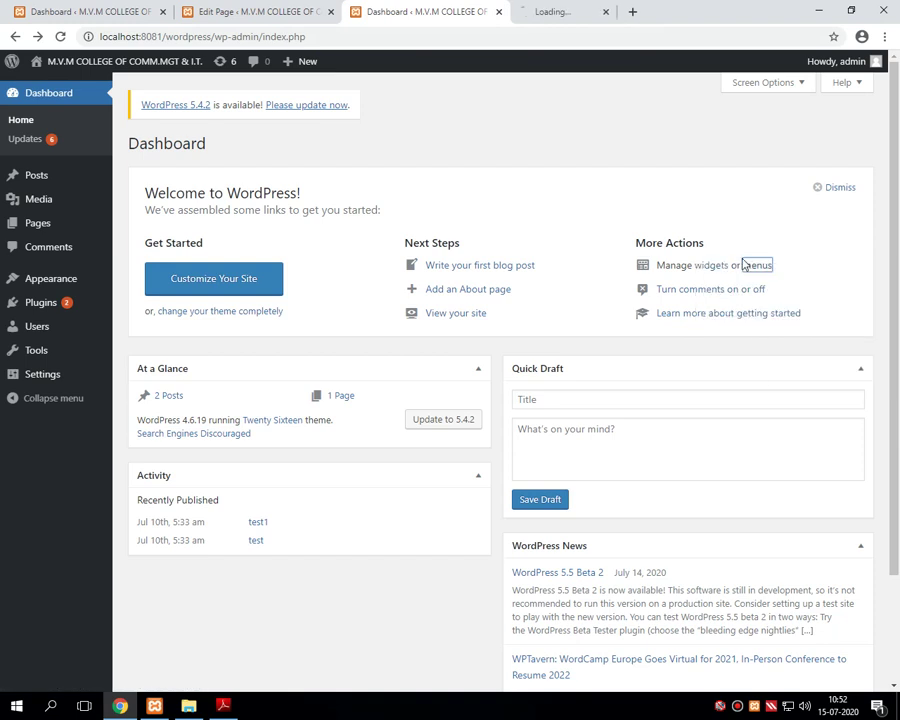
click(553, 8)
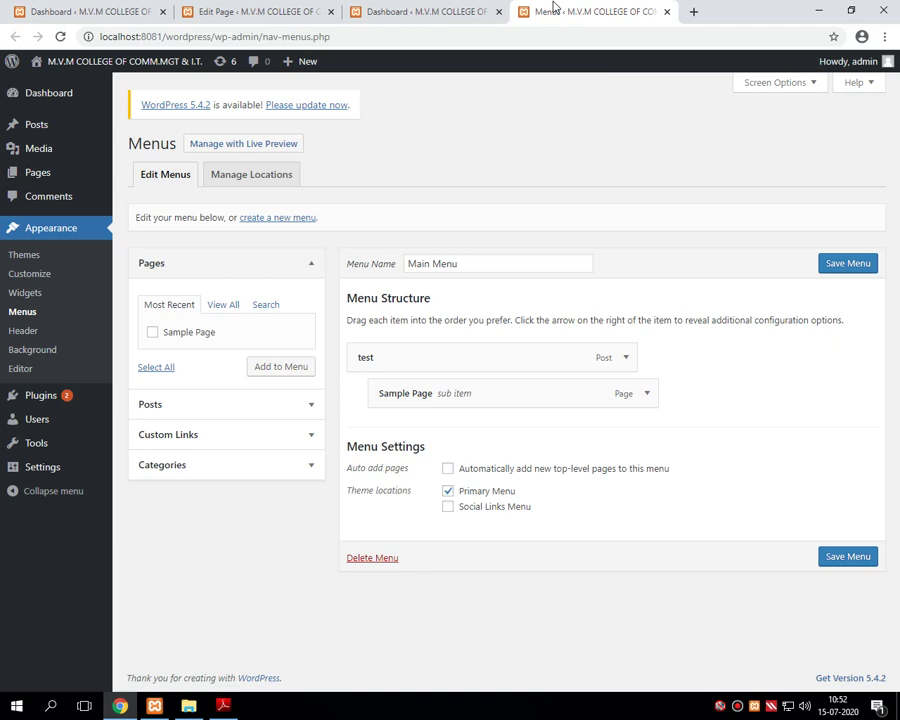
click(667, 12)
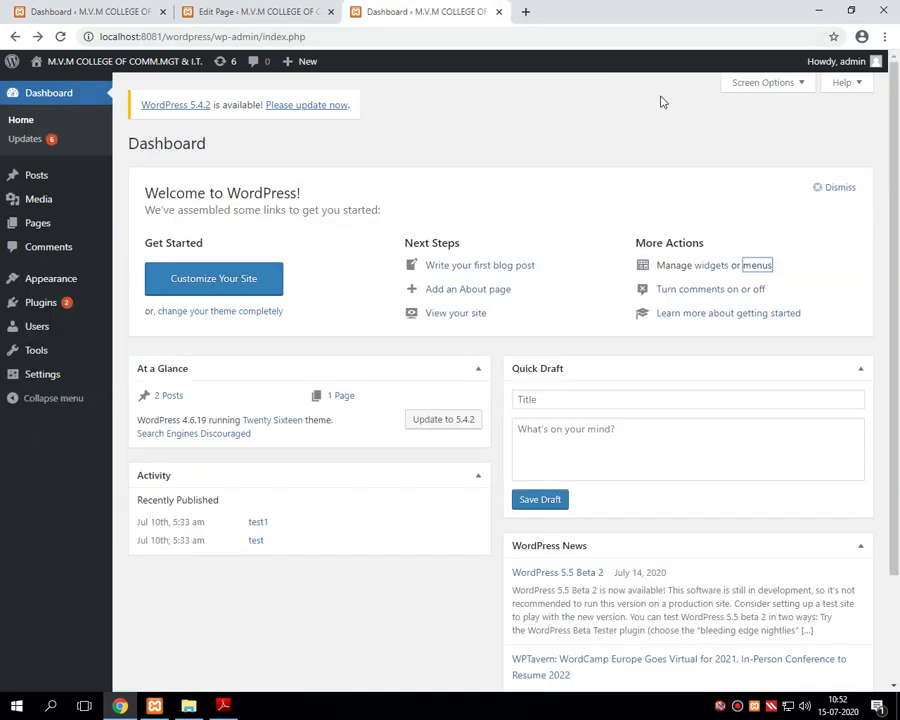
Step: Open 'Turn comments on or off' in a new tab and view Discussion Settings
right_click(690, 290)
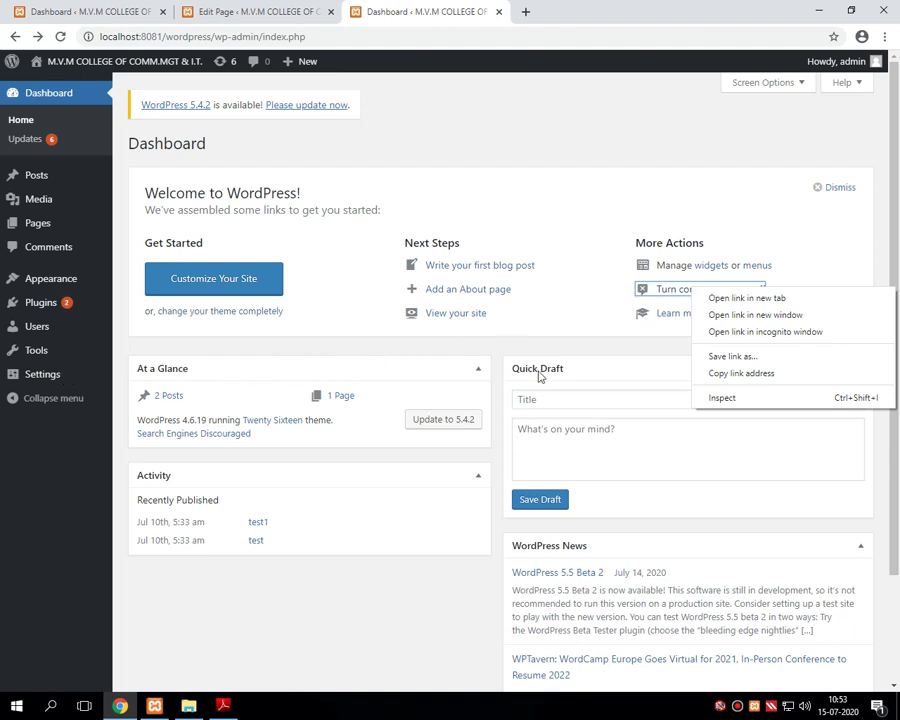
click(814, 306)
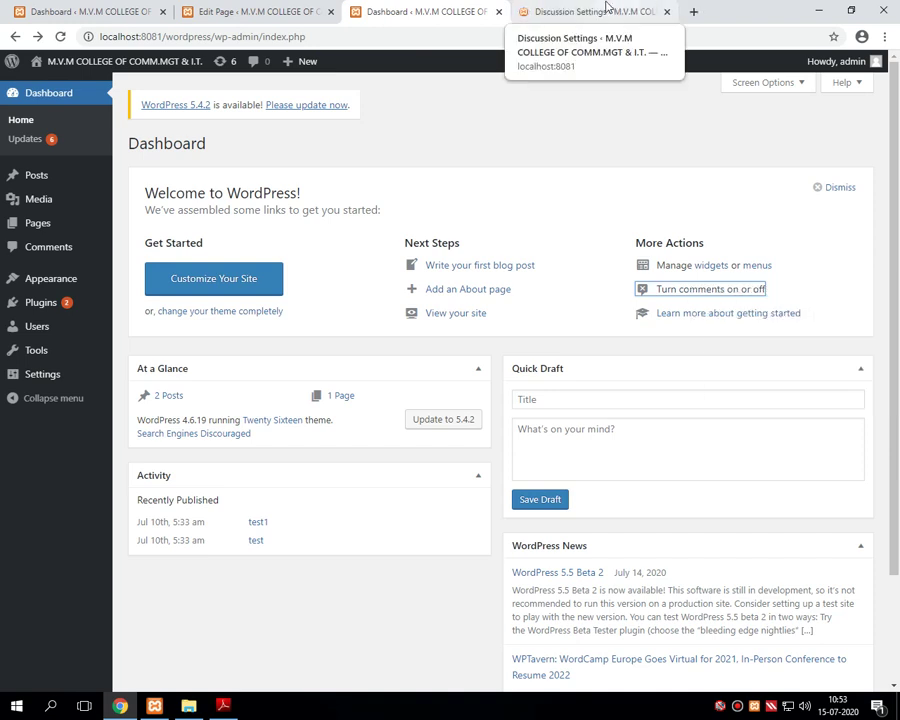
click(607, 10)
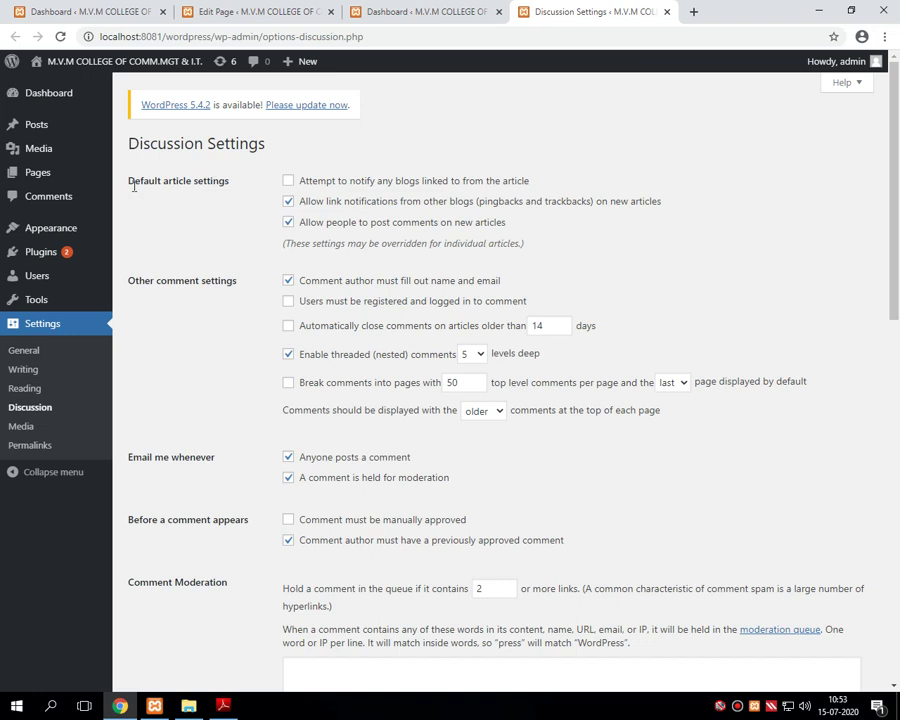
drag(129, 184, 230, 189)
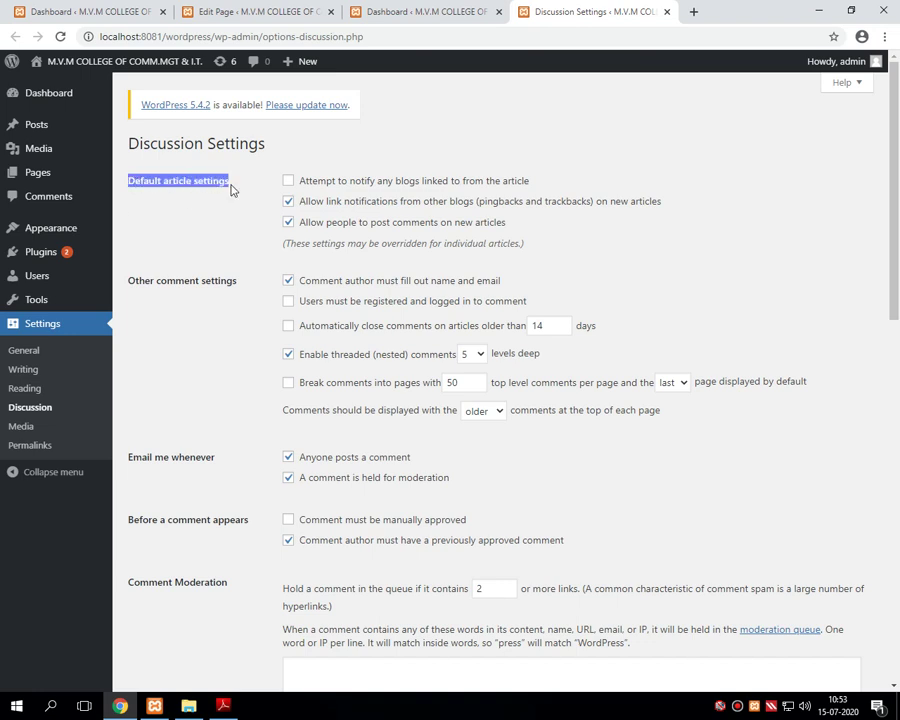
drag(131, 284, 237, 281)
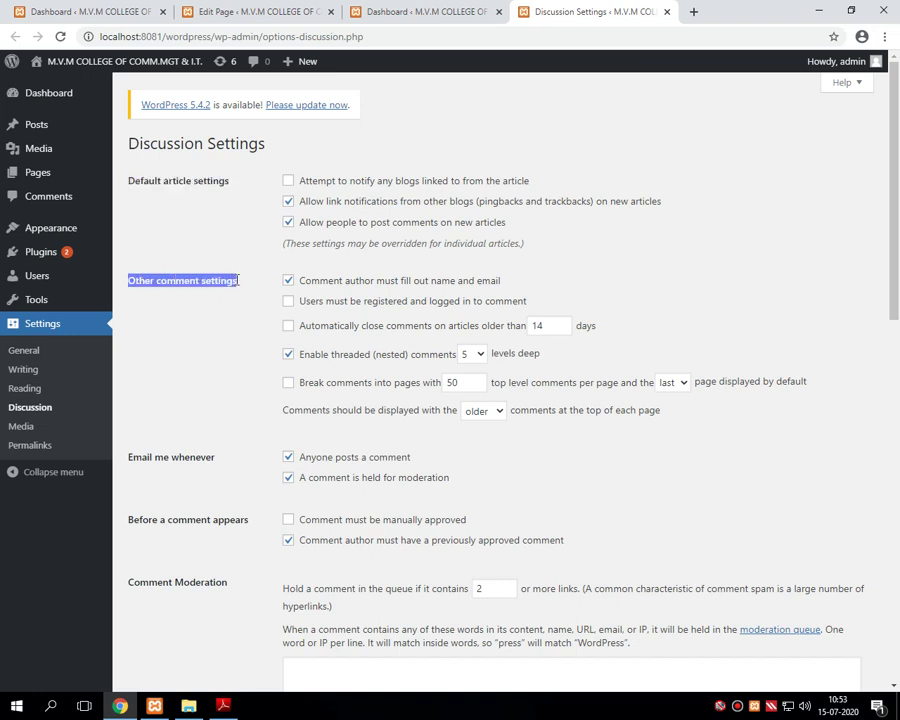
drag(129, 458, 216, 461)
scroll(217, 478, down, 2)
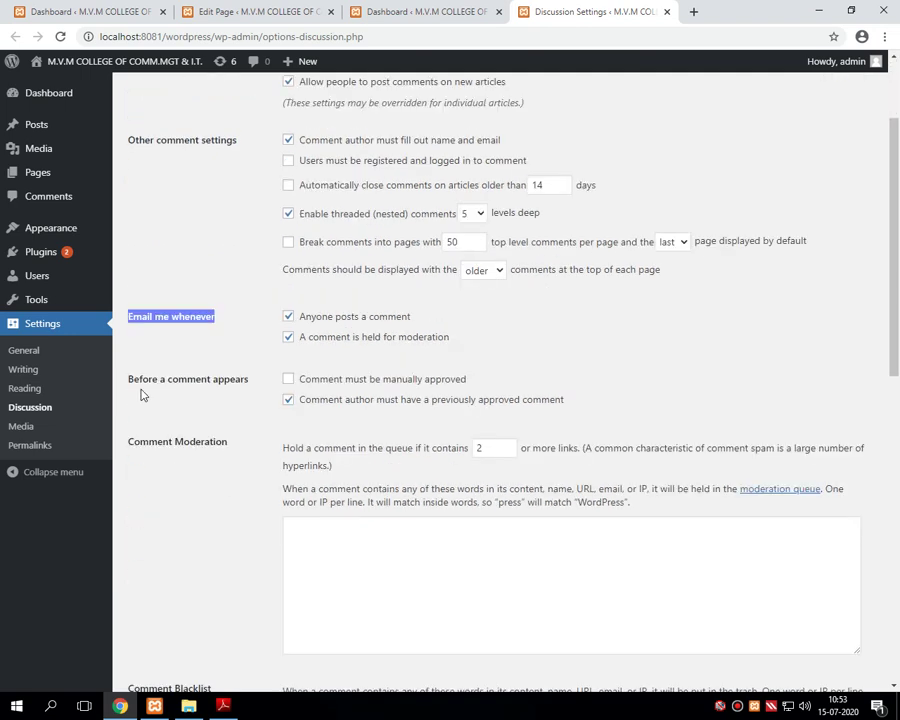
drag(129, 380, 250, 382)
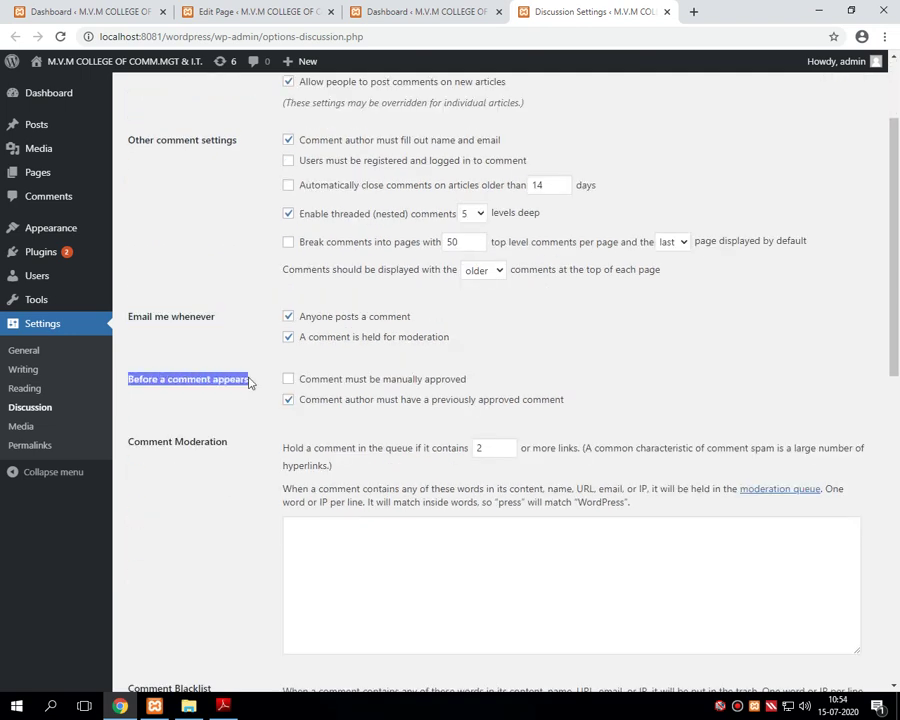
drag(129, 442, 228, 443)
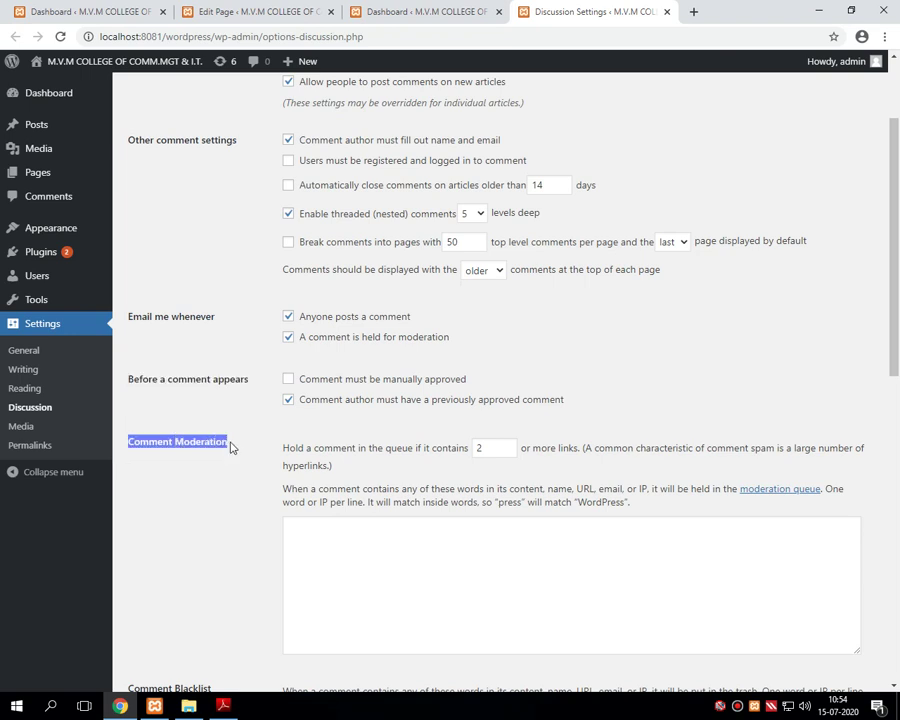
scroll(230, 462, down, 5)
drag(135, 340, 221, 350)
scroll(150, 495, down, 3)
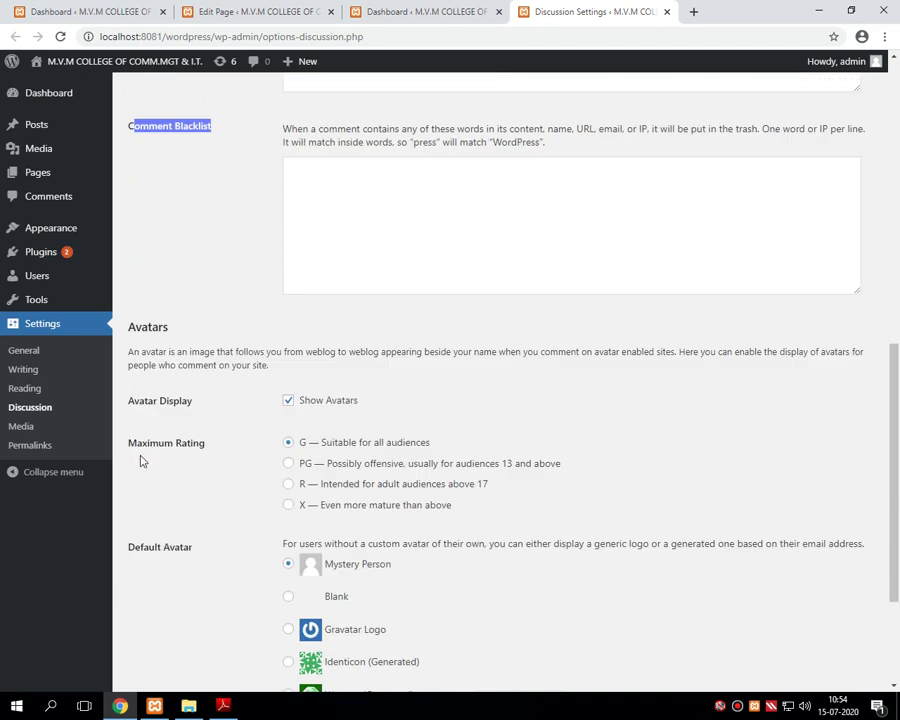
drag(128, 328, 175, 335)
scroll(161, 504, down, 2)
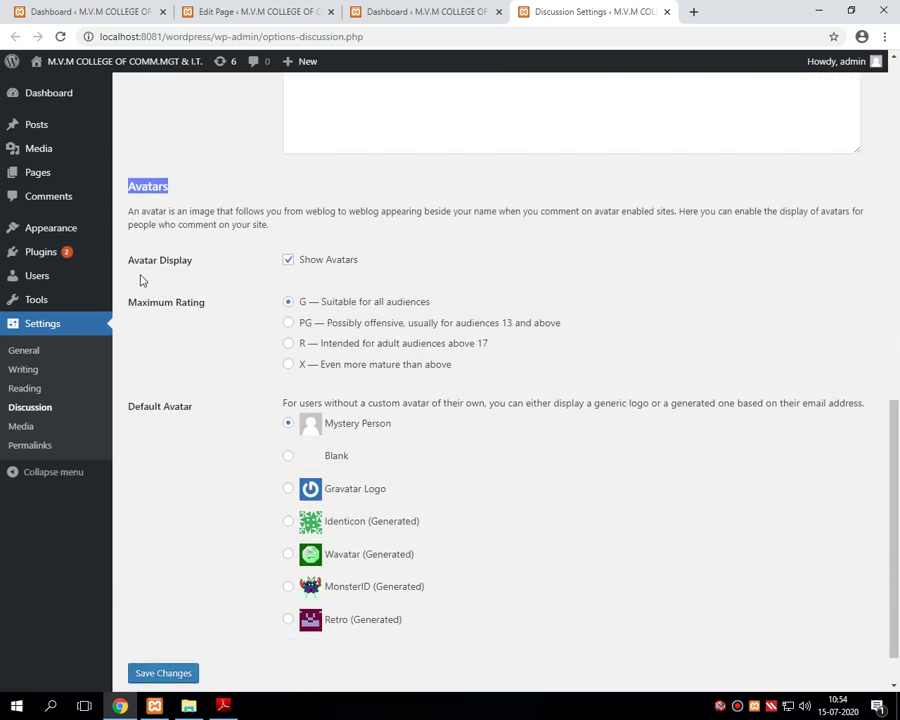
drag(129, 260, 193, 262)
drag(183, 306, 216, 314)
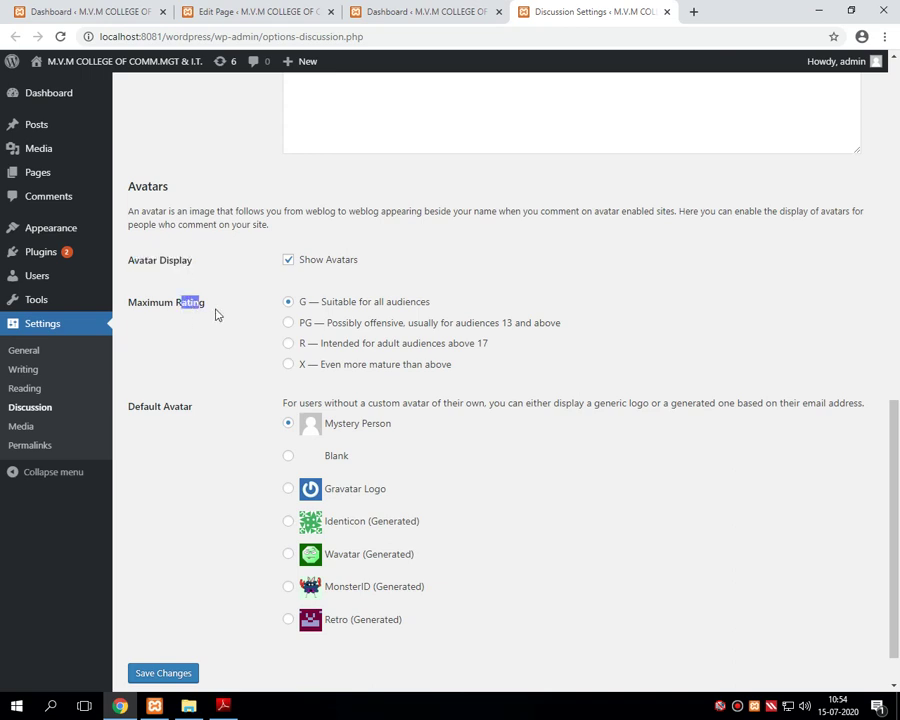
drag(161, 406, 193, 407)
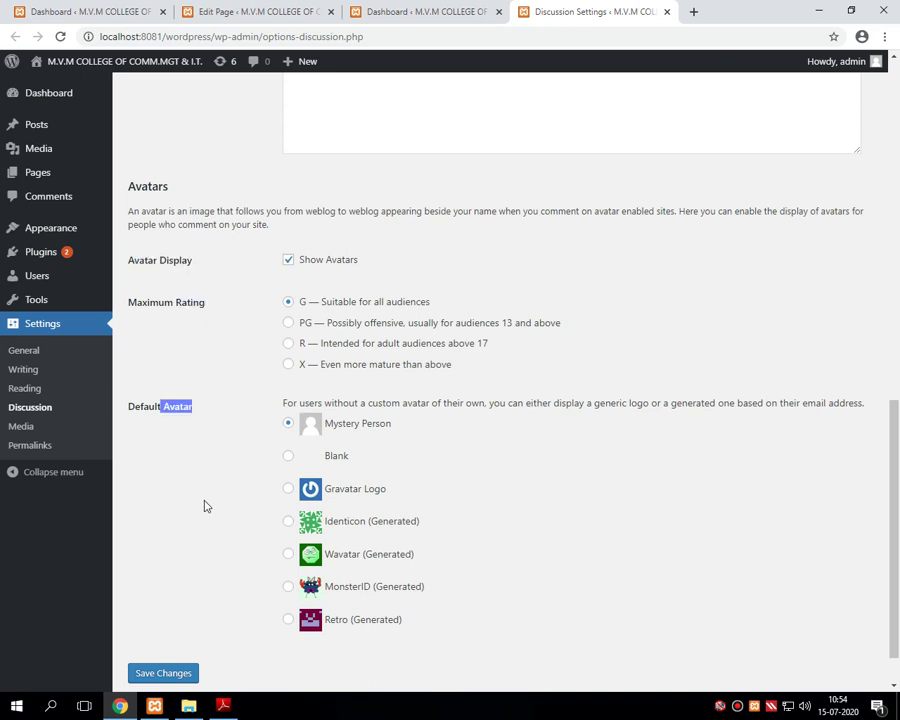
scroll(205, 506, down, 1)
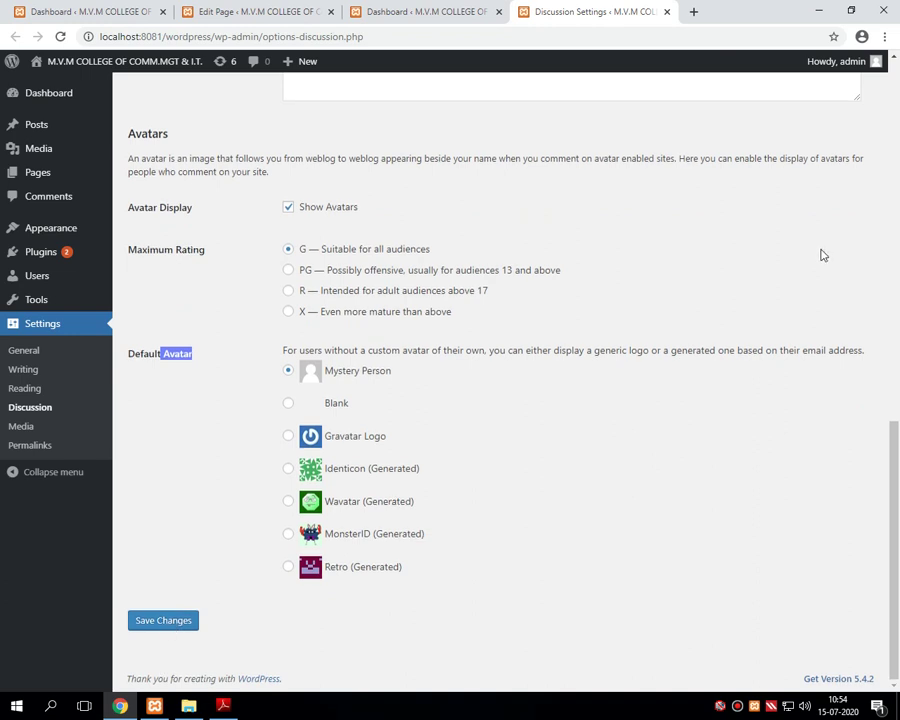
scroll(820, 255, up, 12)
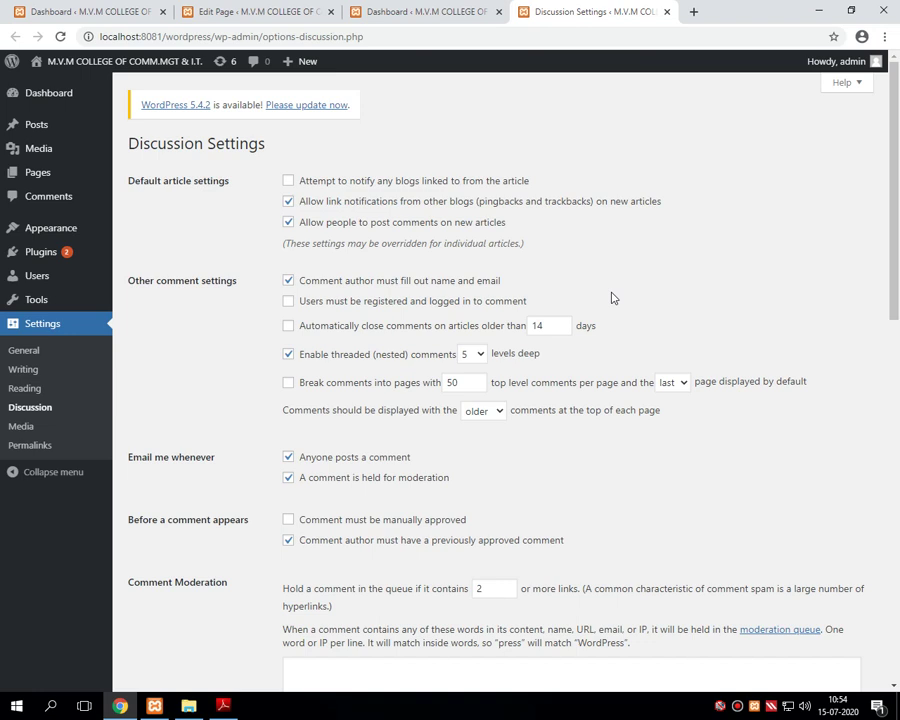
Step: Toggle 'Comment author must fill out name and email' off and back on, then return to the Dashboard
click(290, 283)
click(897, 538)
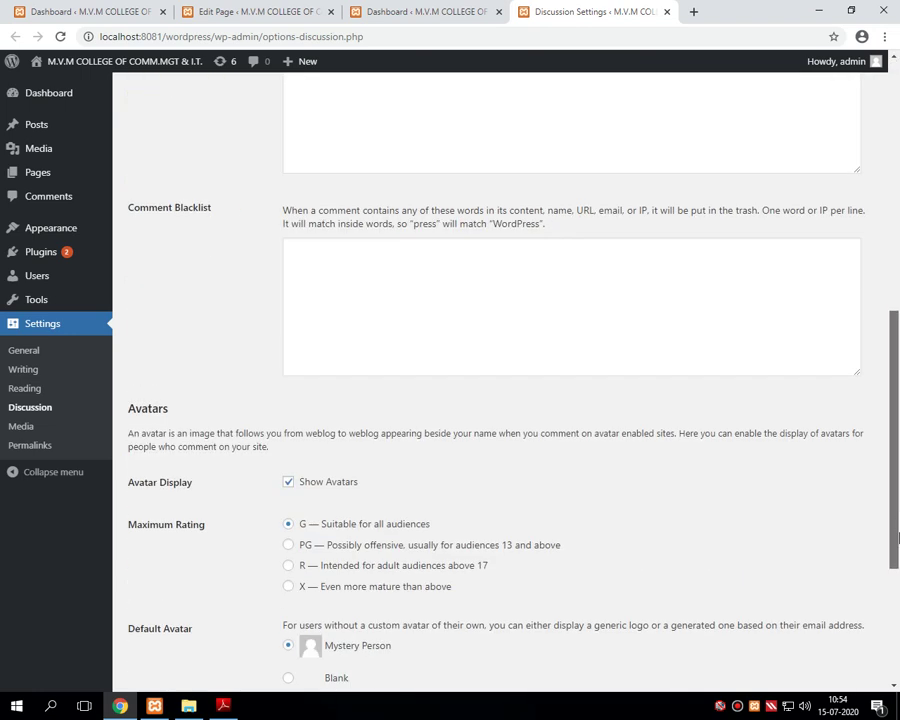
scroll(897, 538, down, 3)
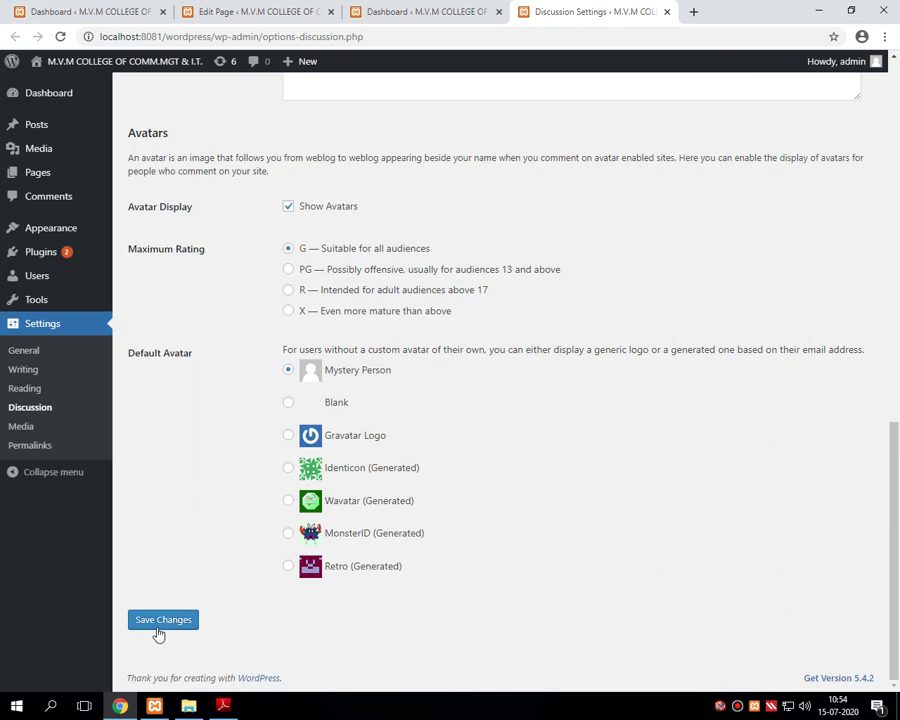
drag(897, 572, 897, 222)
click(288, 282)
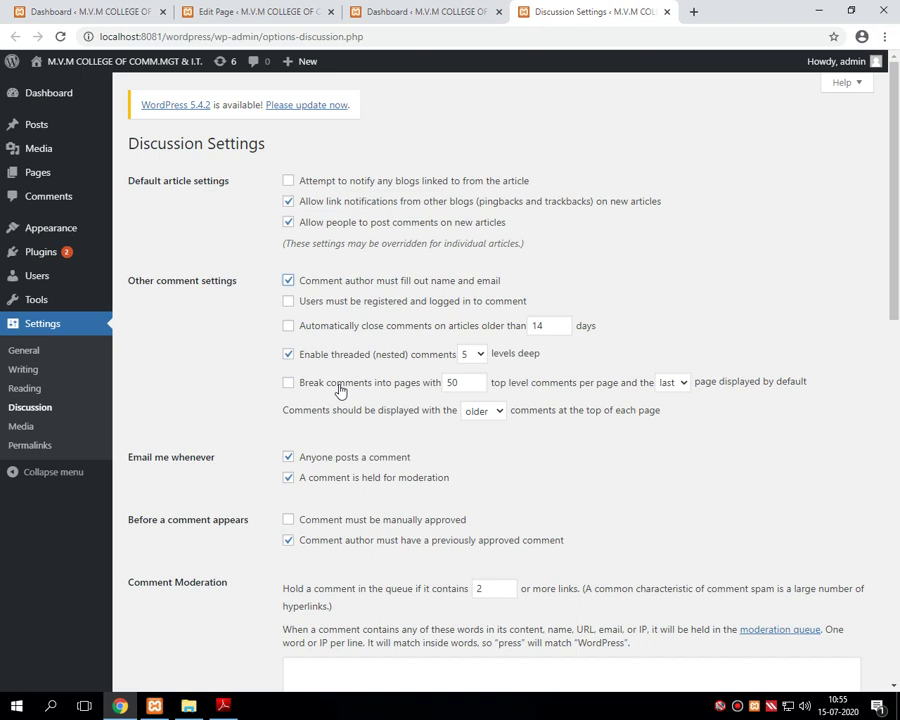
drag(895, 252, 870, 160)
click(436, 11)
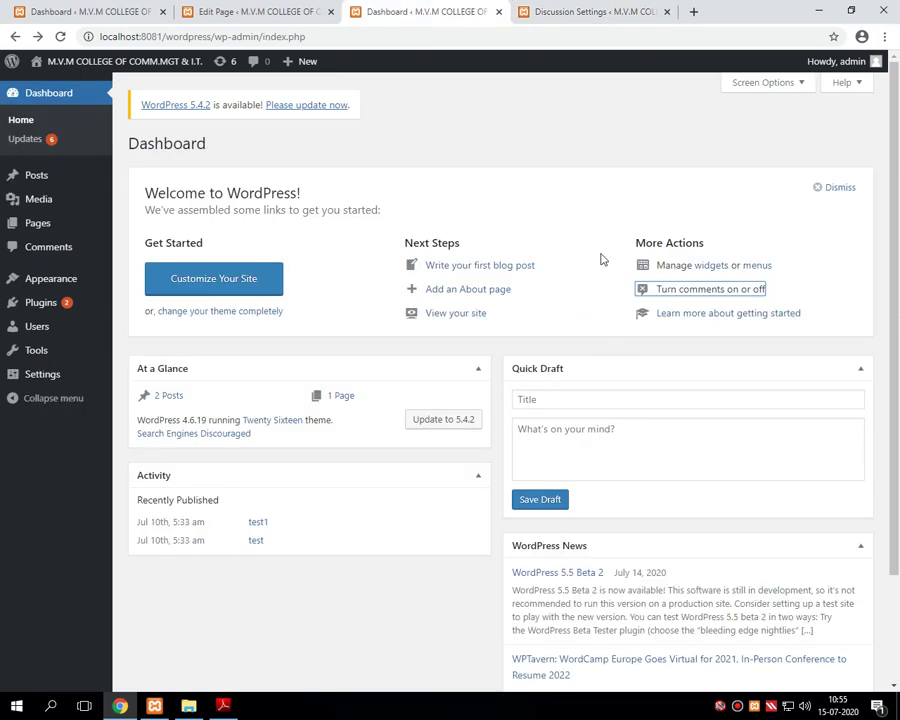
Step: Close the Discussion Settings tab and view the 'Learn more about getting started' guide in a new tab
click(667, 12)
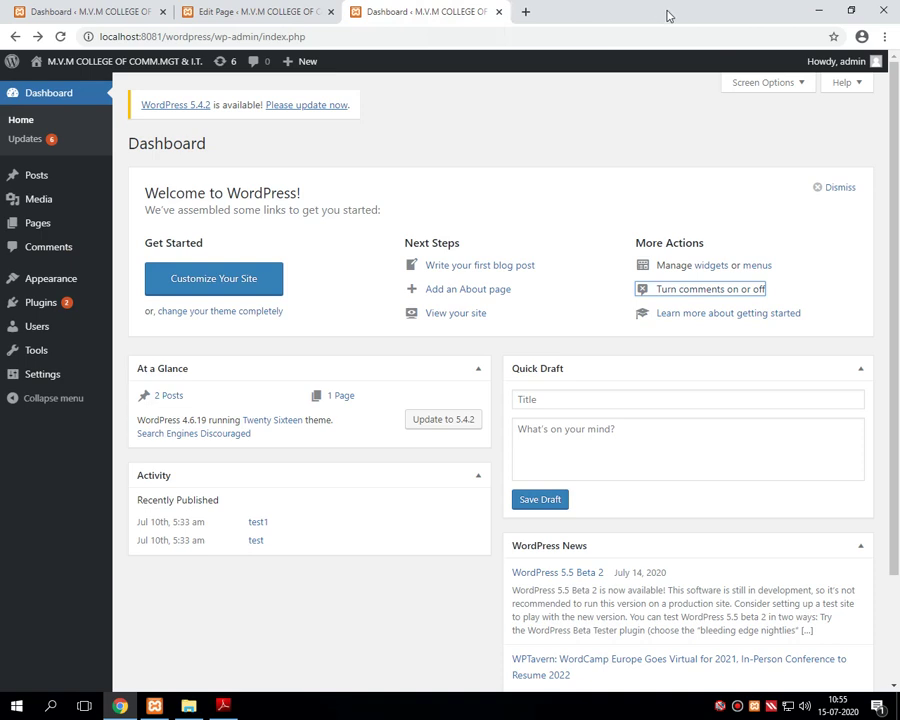
right_click(700, 320)
click(726, 330)
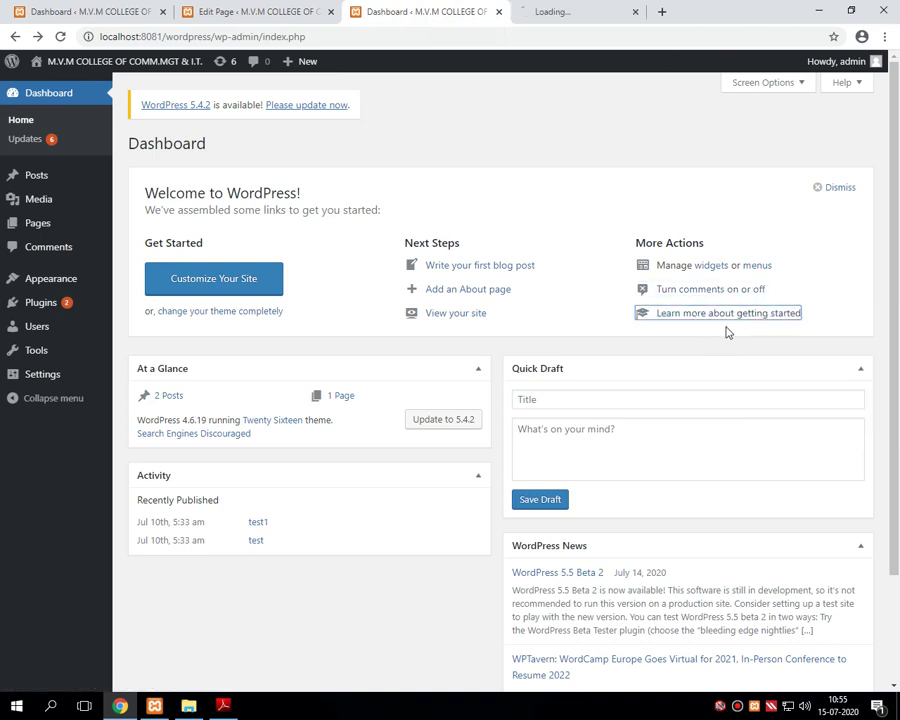
click(569, 10)
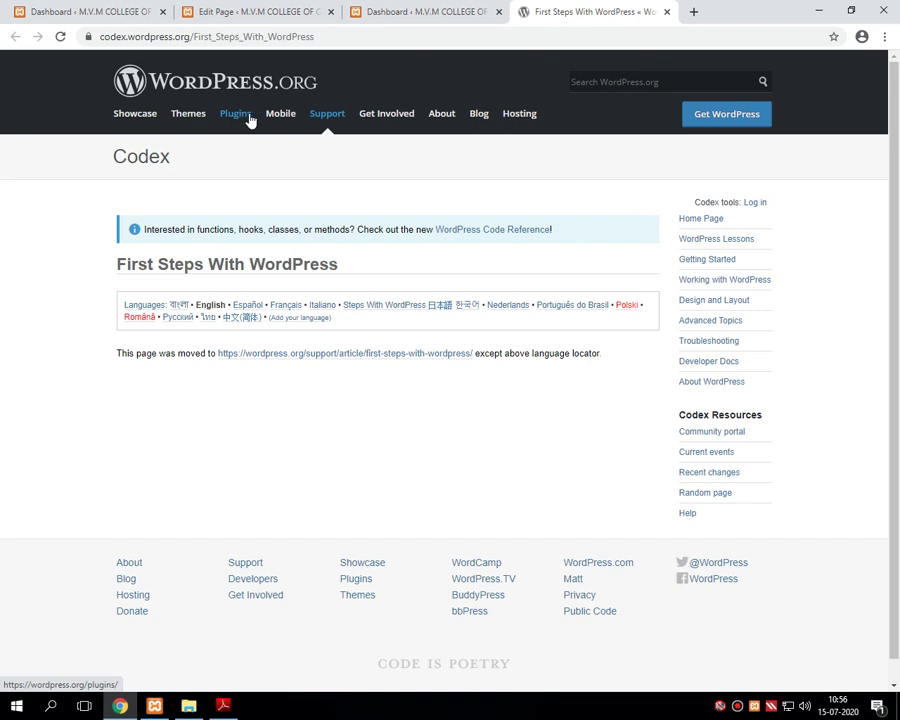
Step: Select the Codex page's web address, then go back to the third Dashboard tab
click(380, 36)
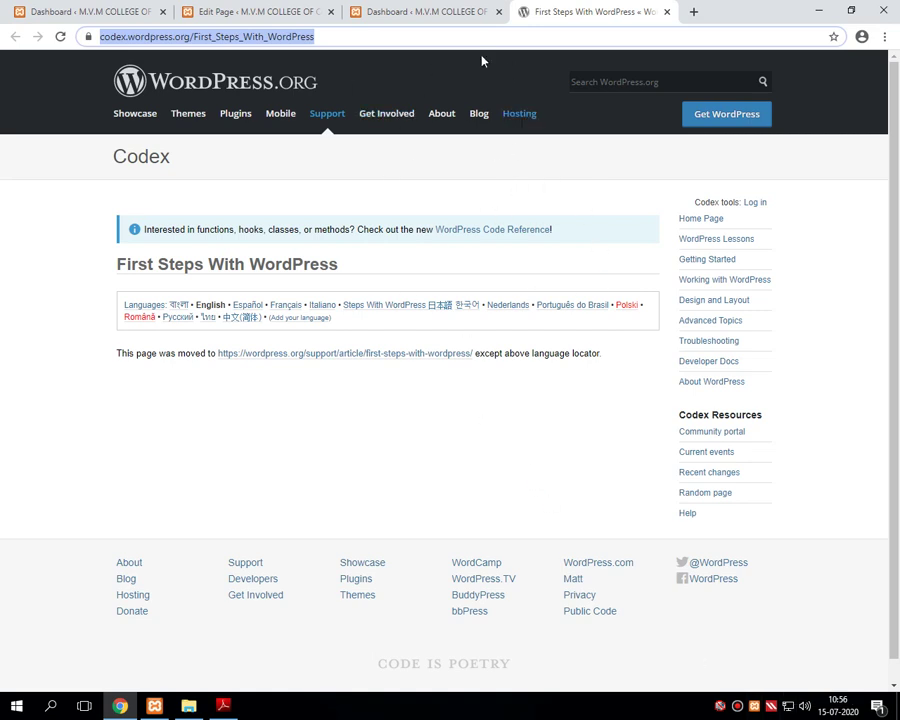
click(440, 13)
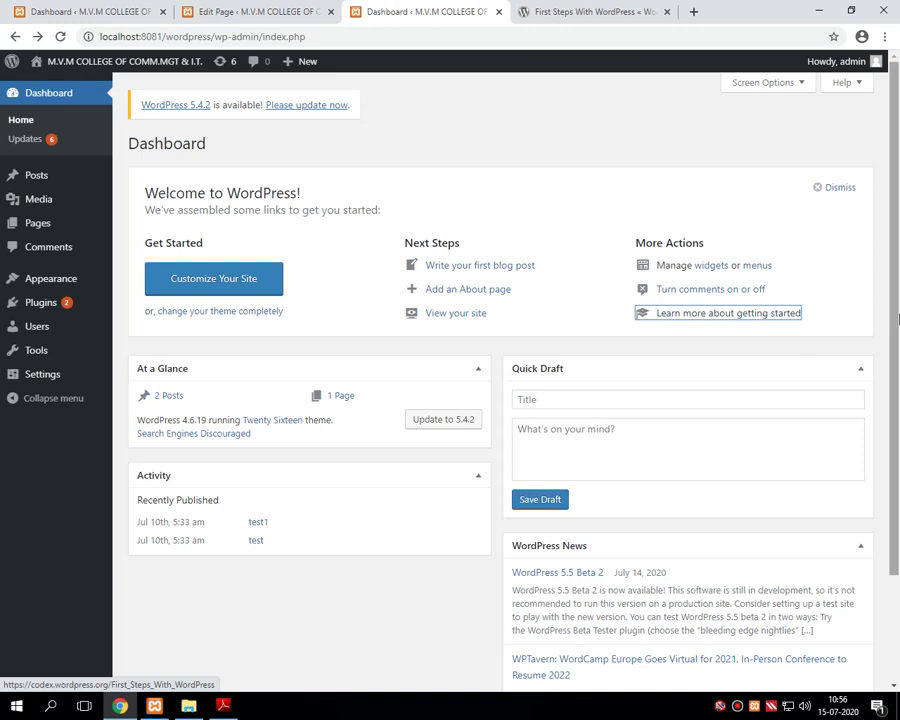
Step: Highlight version 4.6.19, the Search Engines Discouraged notice and the latest post's date on the Dashboard
scroll(896, 428, down, 2)
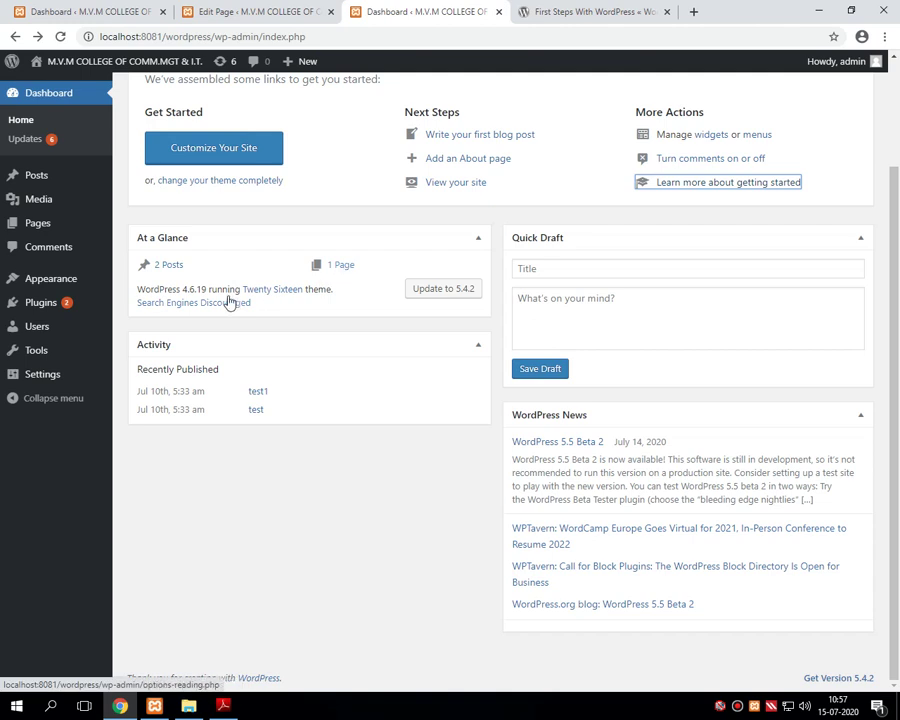
drag(192, 289, 203, 289)
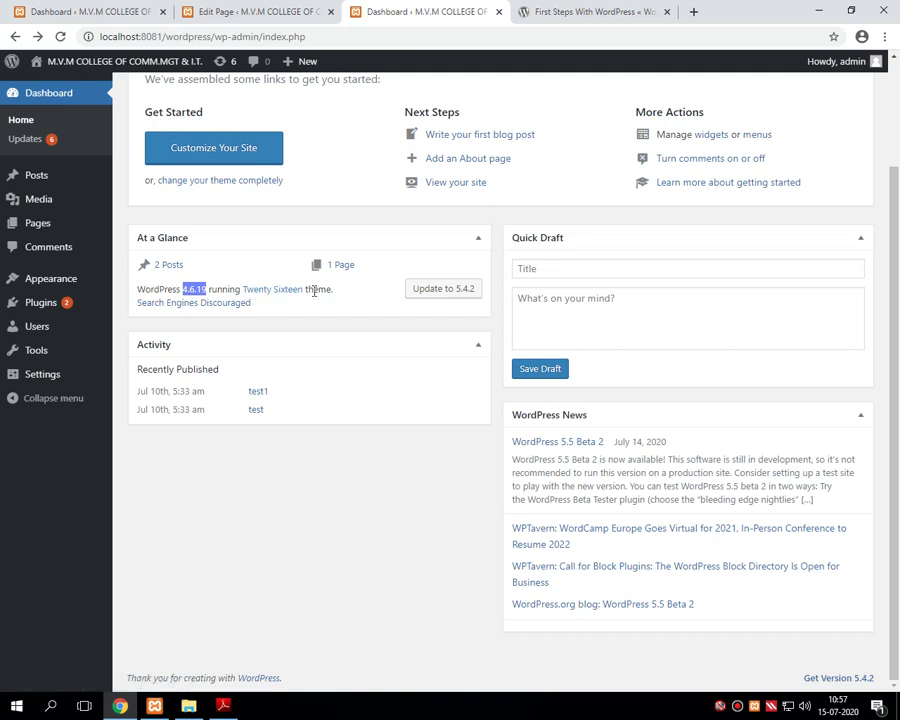
drag(251, 302, 135, 305)
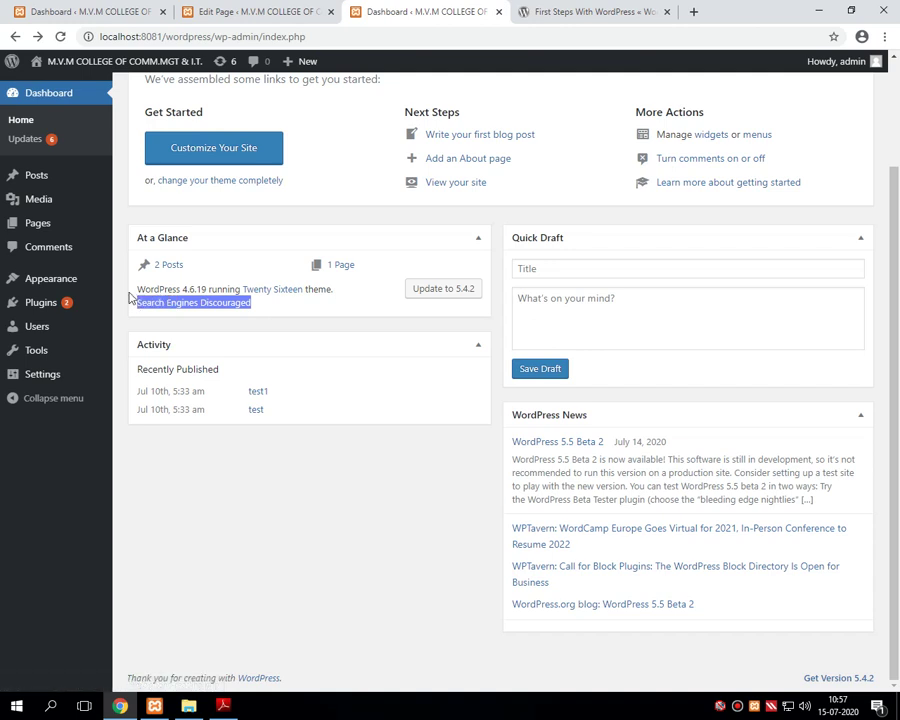
click(409, 312)
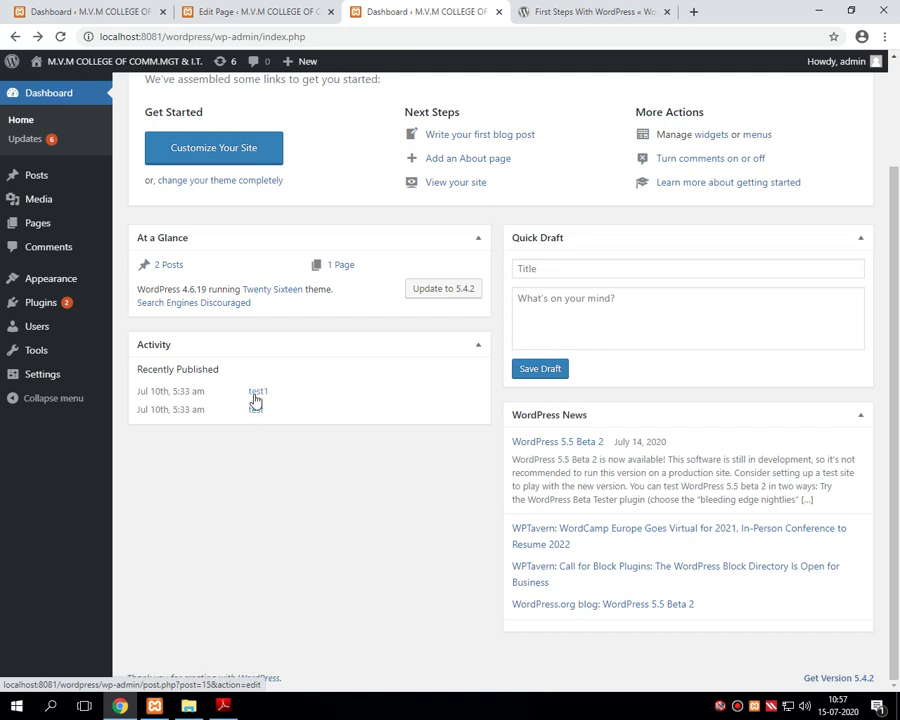
drag(129, 395, 205, 391)
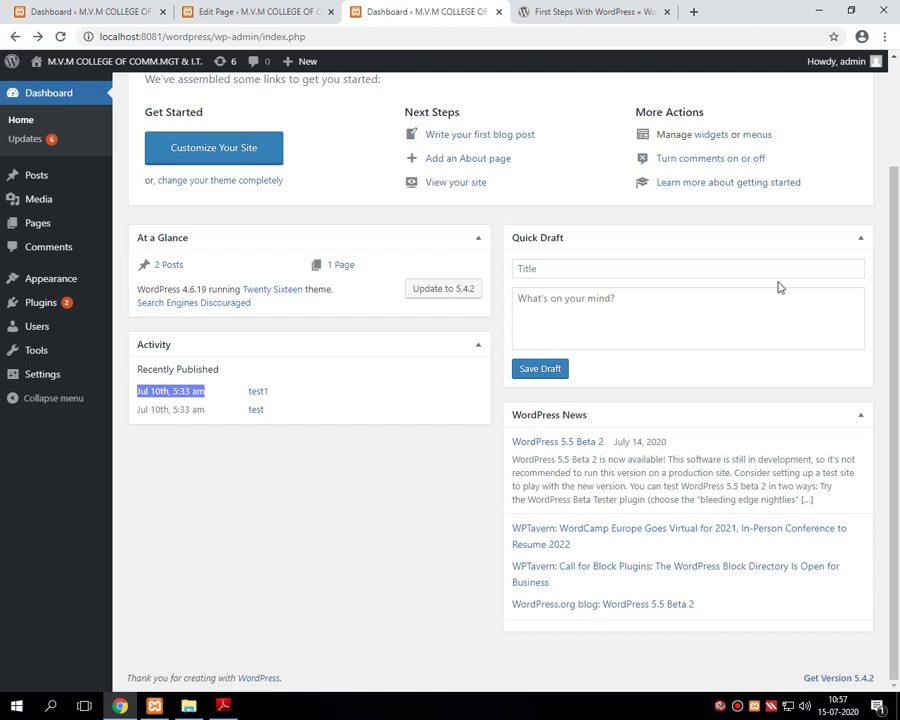
Step: Expand the Quick Draft box again and glance at the First Steps guide before returning
click(861, 239)
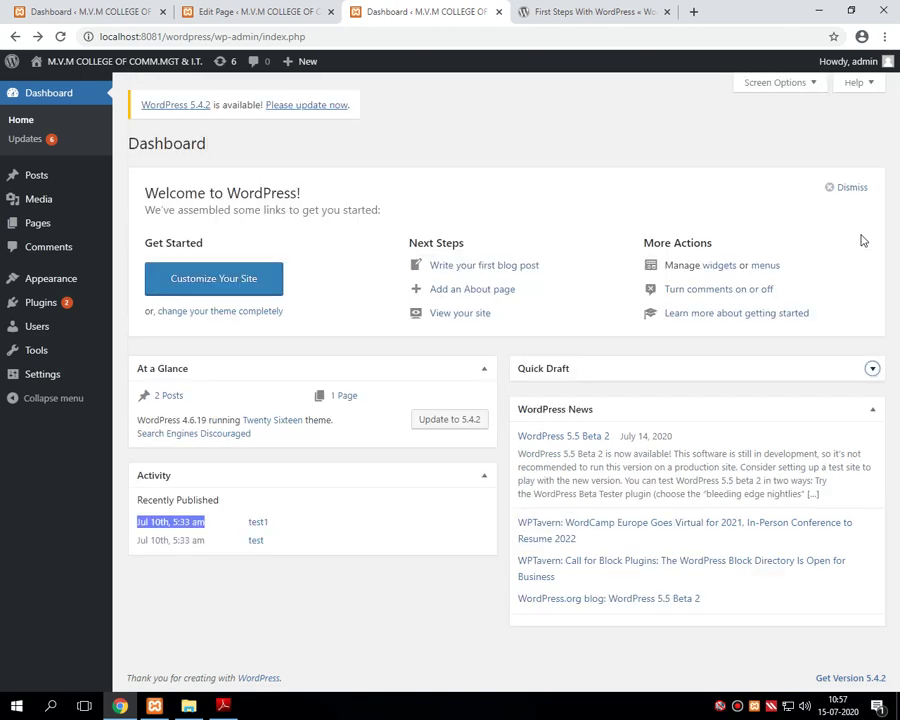
click(872, 368)
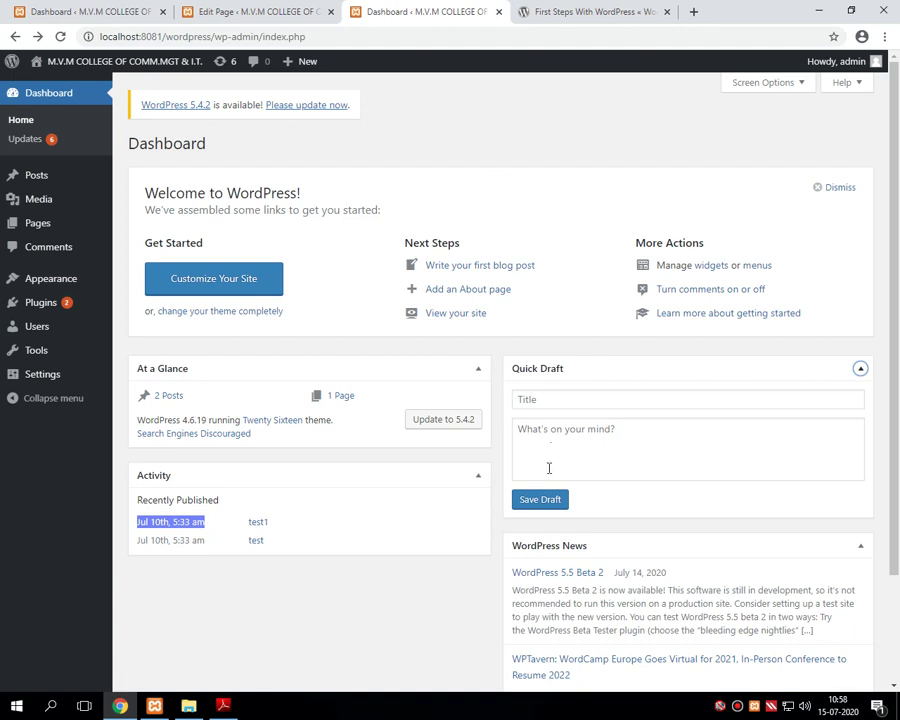
scroll(600, 470, down, 3)
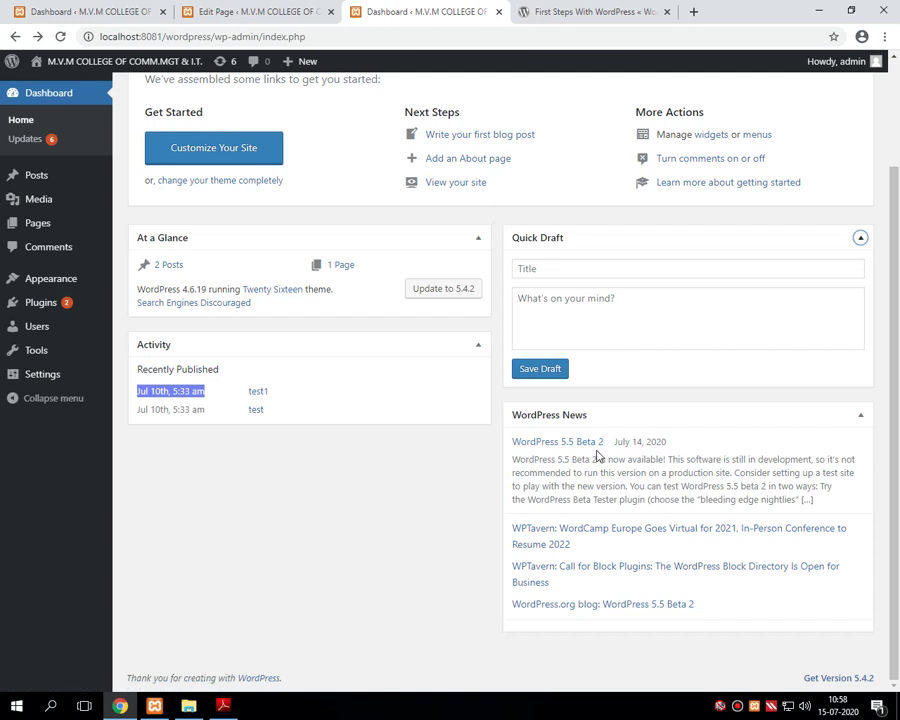
click(585, 12)
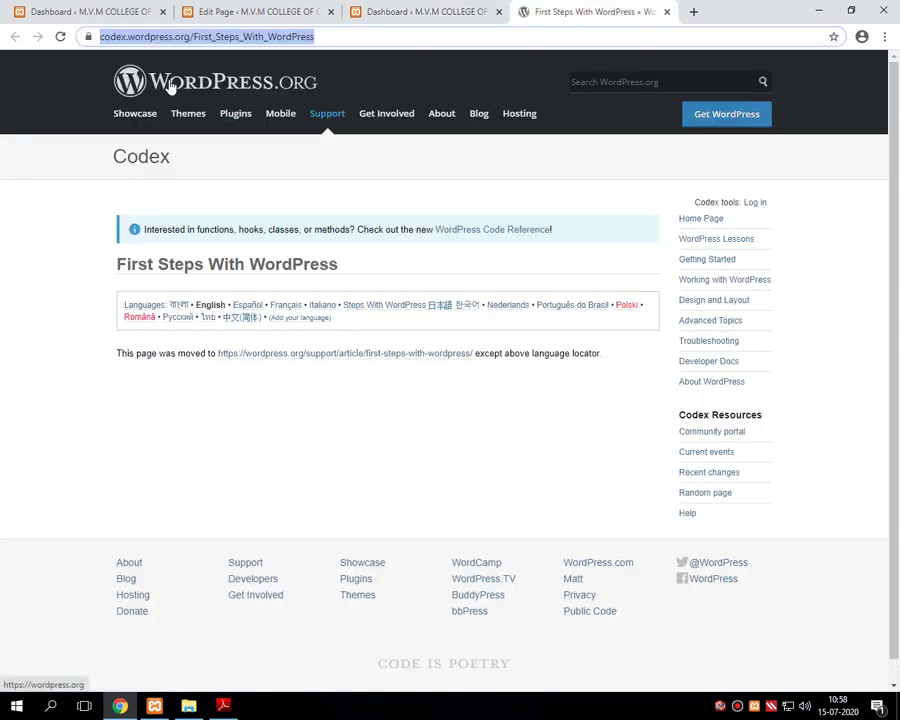
click(397, 12)
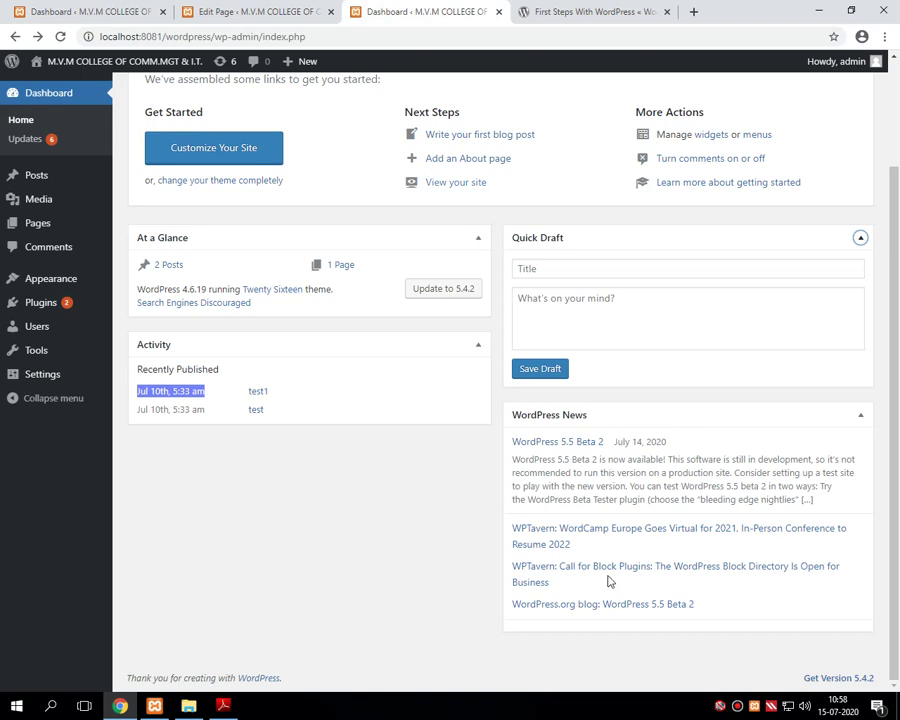
Step: Highlight the WordPress 5.5 Beta 2 news paragraph, then return to the top of the Dashboard
drag(514, 461, 829, 509)
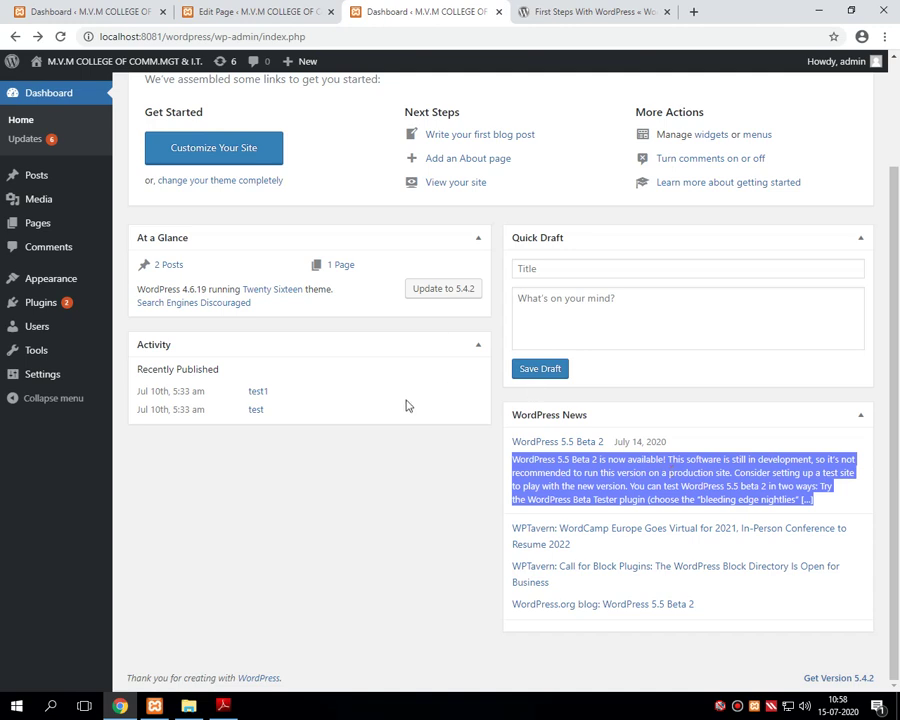
click(265, 481)
drag(892, 484, 898, 325)
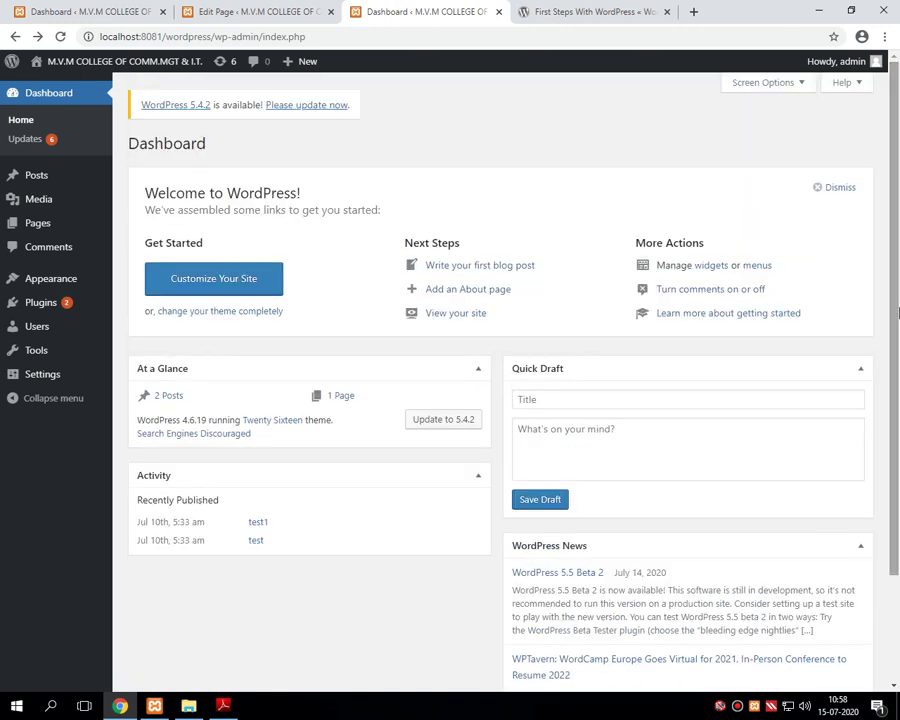
Step: Bring up SYLLABUS.pdf and highlight the CS – 16 course title and the OOP topic
click(220, 707)
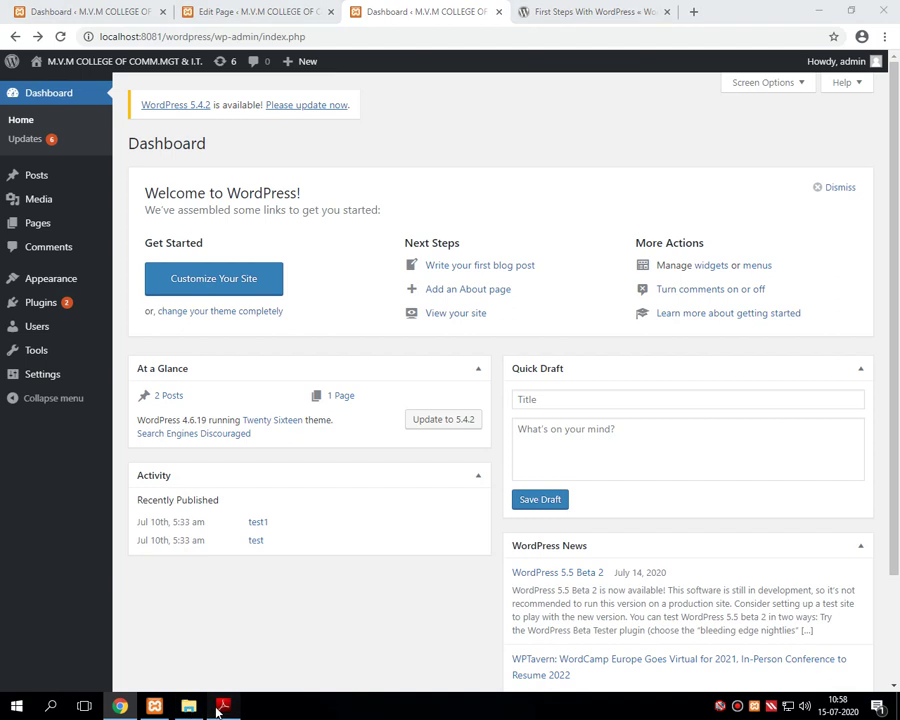
drag(892, 313, 787, 333)
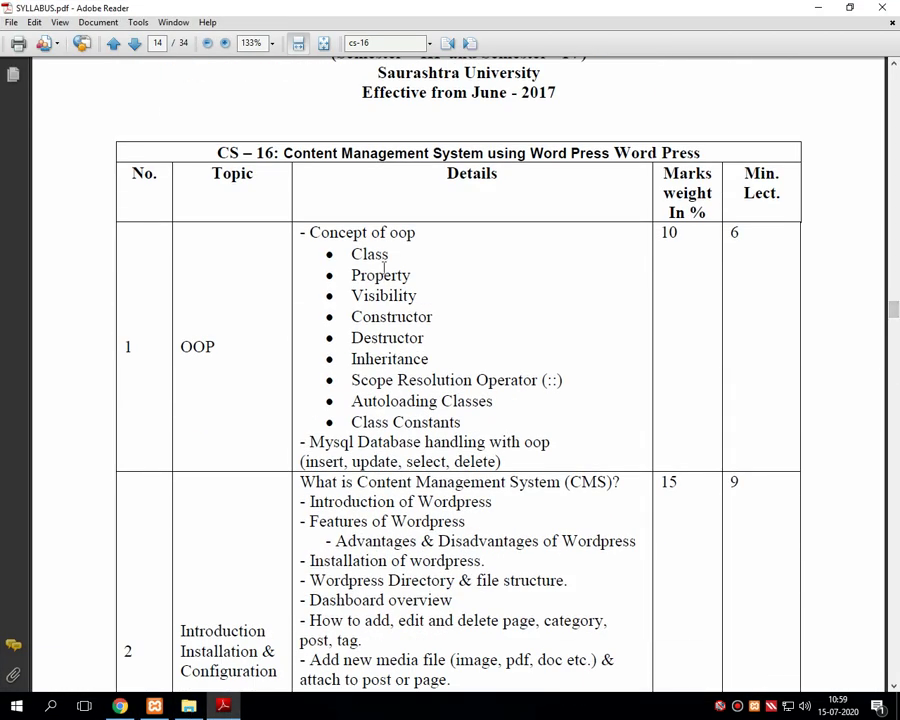
drag(205, 172, 659, 175)
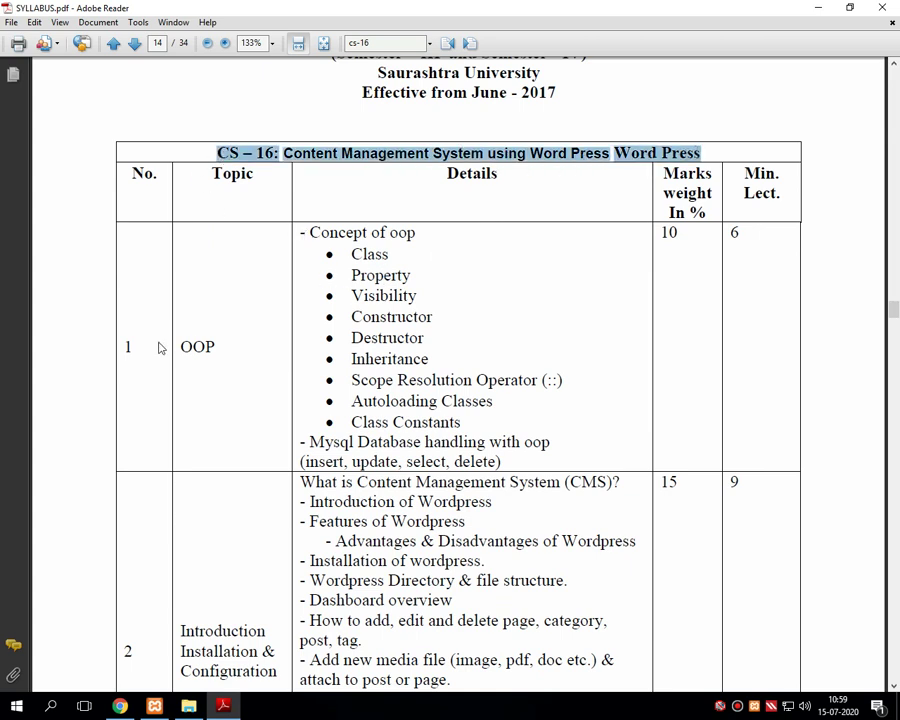
drag(179, 346, 219, 346)
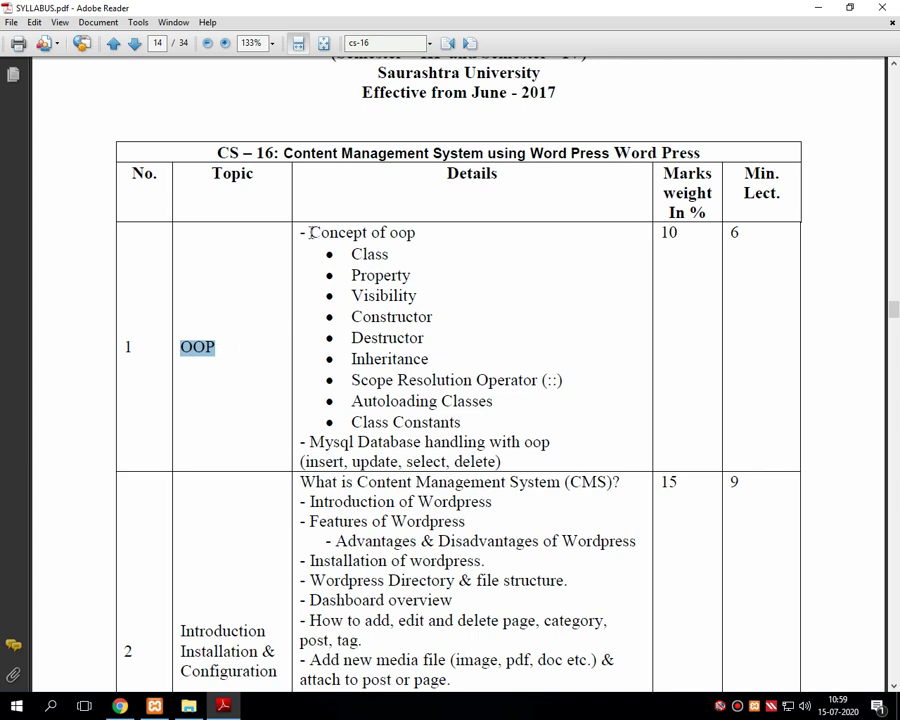
Step: Highlight OOP subtopics Class, Constructor, Destructor, Inheritance, Scope Resolution Operator, Autoloading Classes and Class Constants
drag(352, 254, 426, 277)
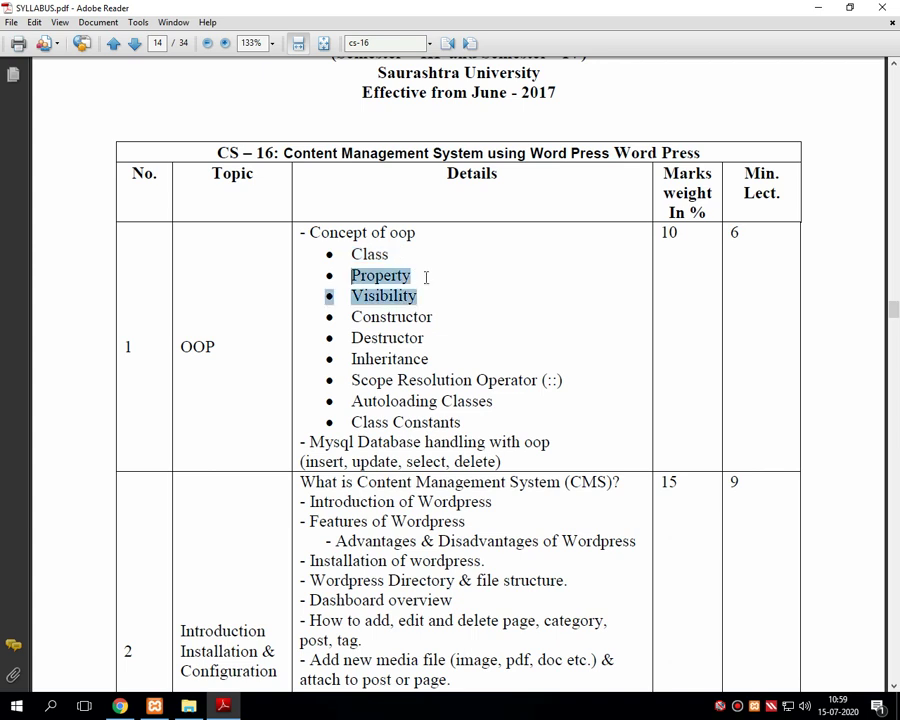
drag(352, 316, 428, 328)
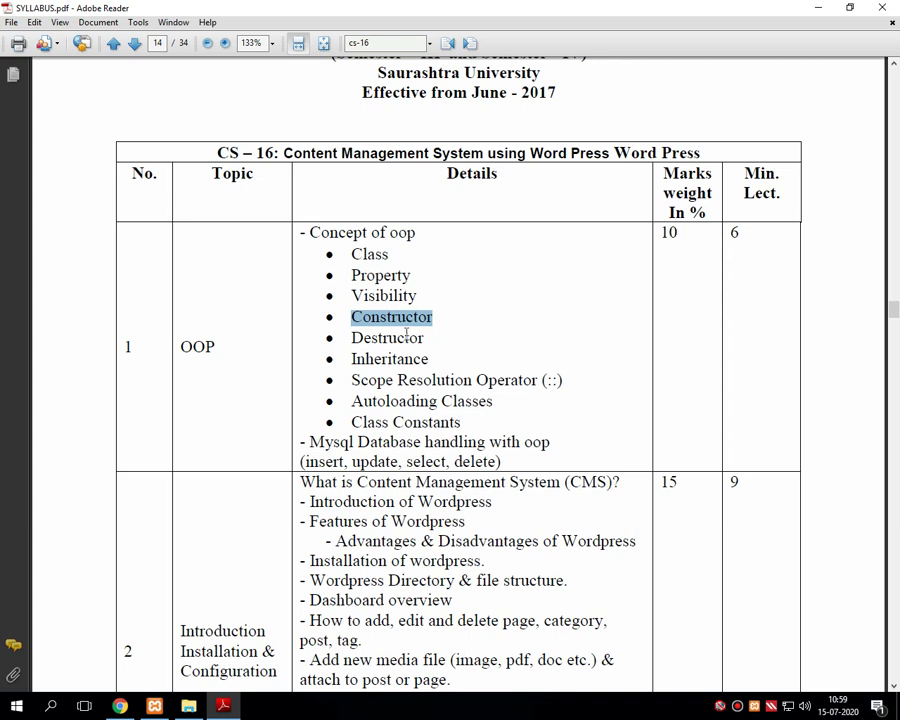
drag(351, 337, 429, 336)
drag(351, 358, 433, 358)
drag(345, 380, 573, 379)
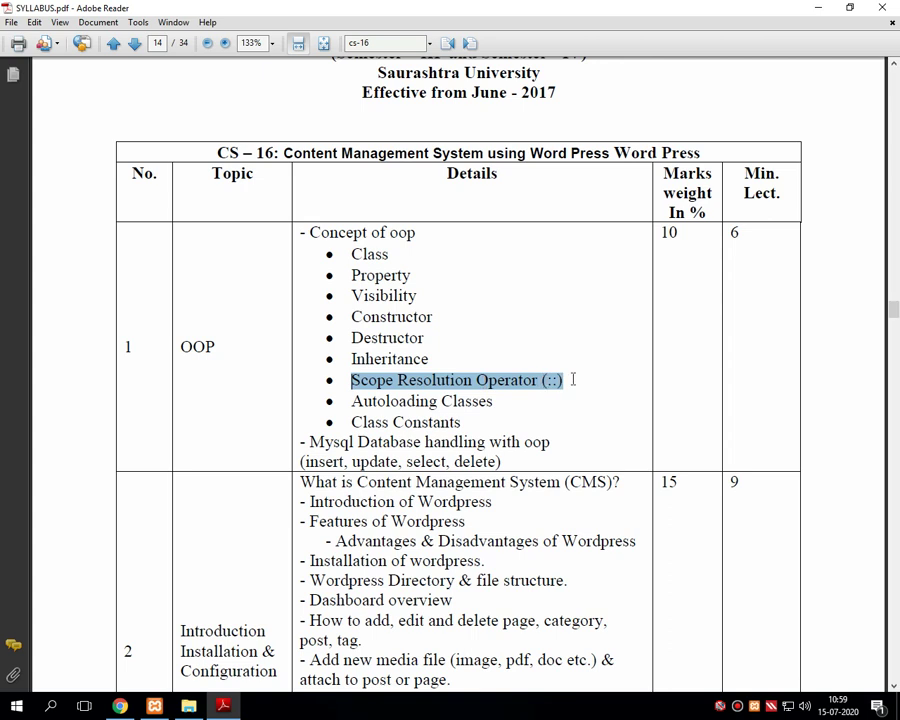
drag(349, 402, 474, 402)
drag(351, 423, 456, 423)
Step: Highlight 'Mysql Database handling with oop' further down, then the topic number 2
scroll(325, 420, down, 1)
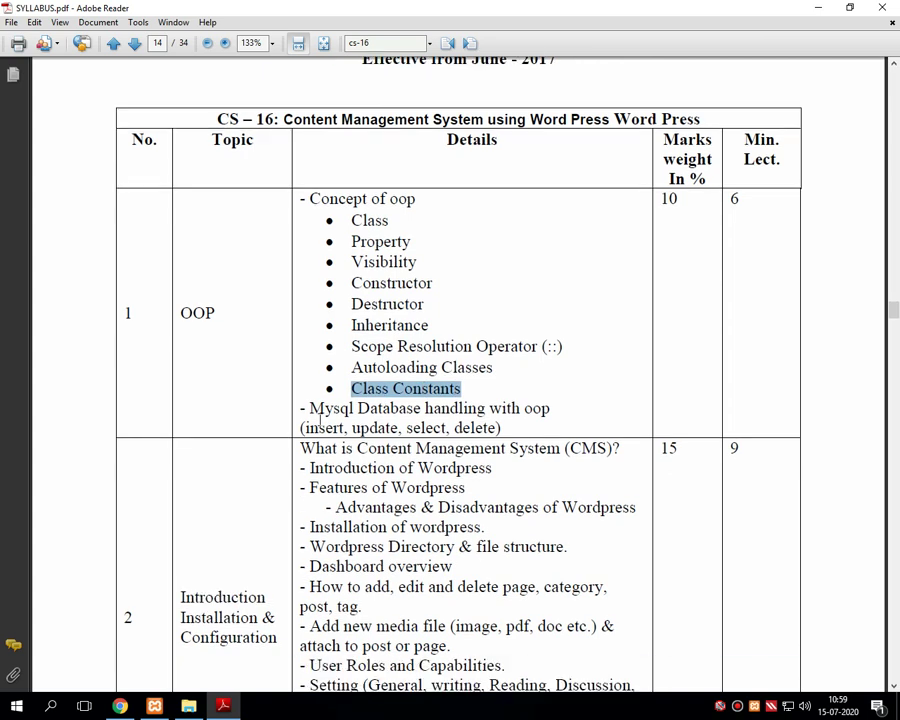
drag(312, 410, 533, 403)
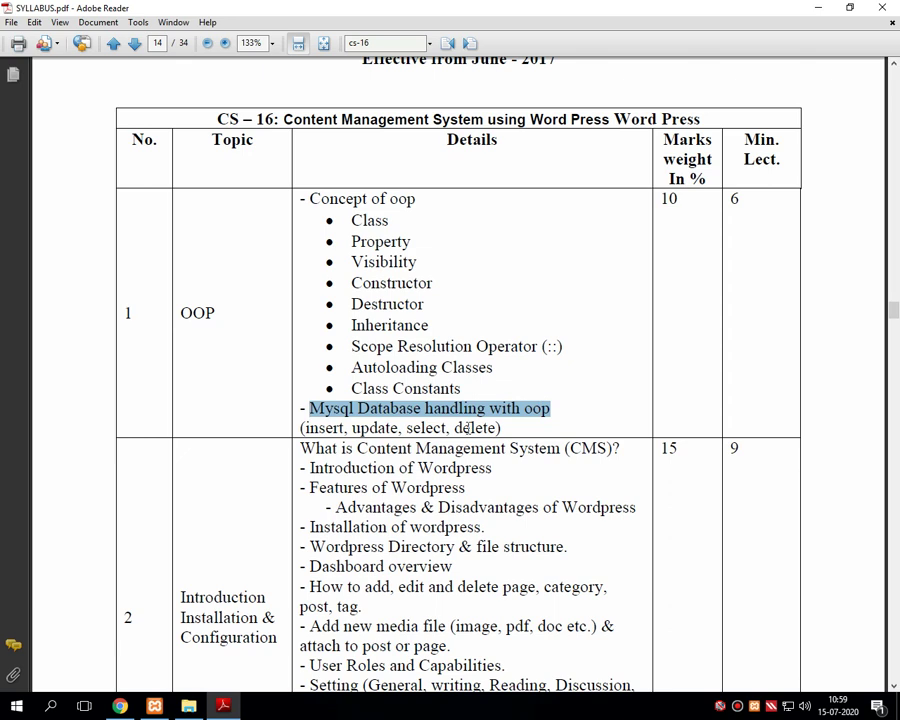
scroll(400, 440, down, 2)
scroll(110, 515, down, 1)
drag(124, 513, 273, 491)
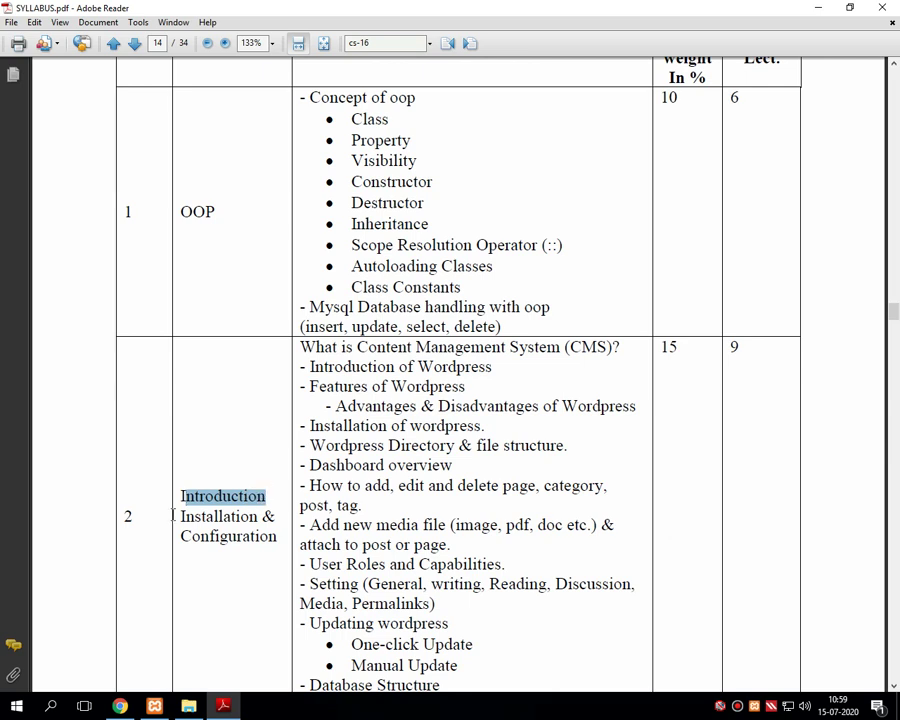
Step: Highlight topic 2's title, then the CMS, Introduction, Features and advantages/disadvantages lines
drag(178, 516, 279, 535)
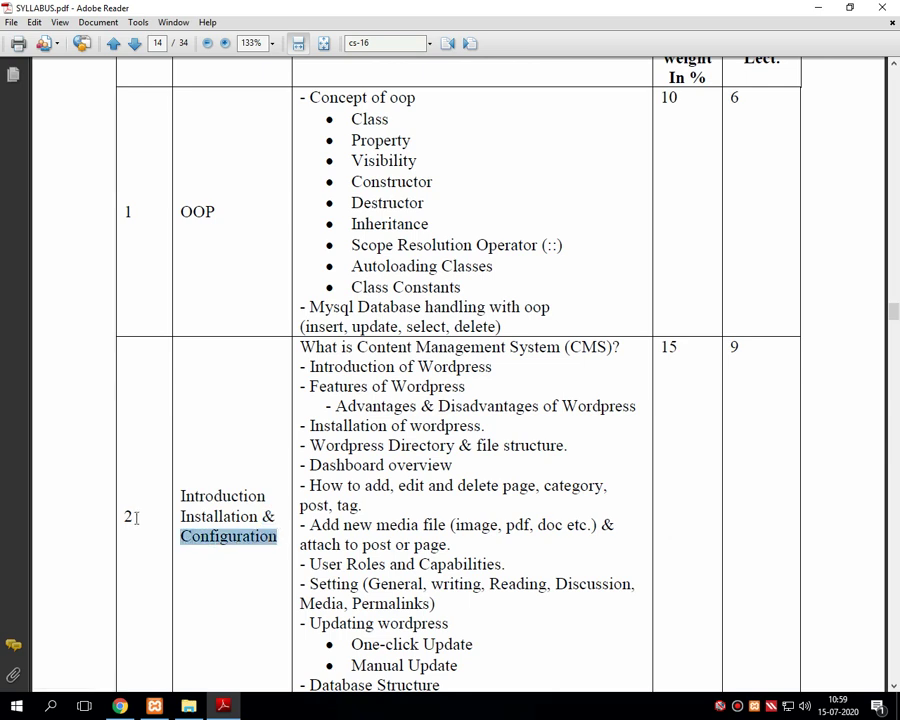
drag(126, 517, 136, 517)
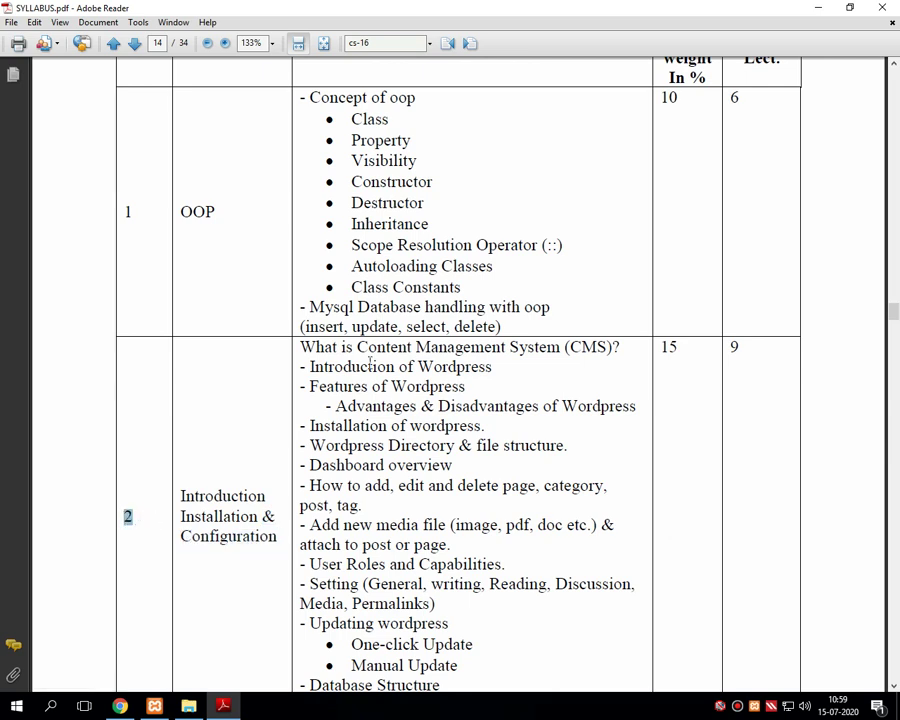
drag(302, 347, 613, 350)
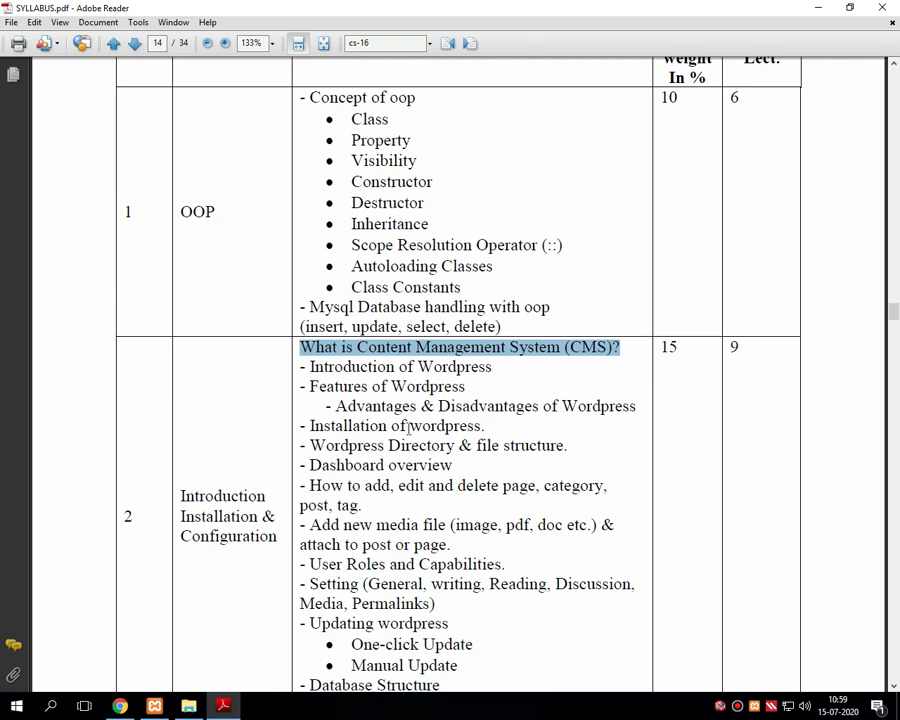
drag(310, 366, 461, 368)
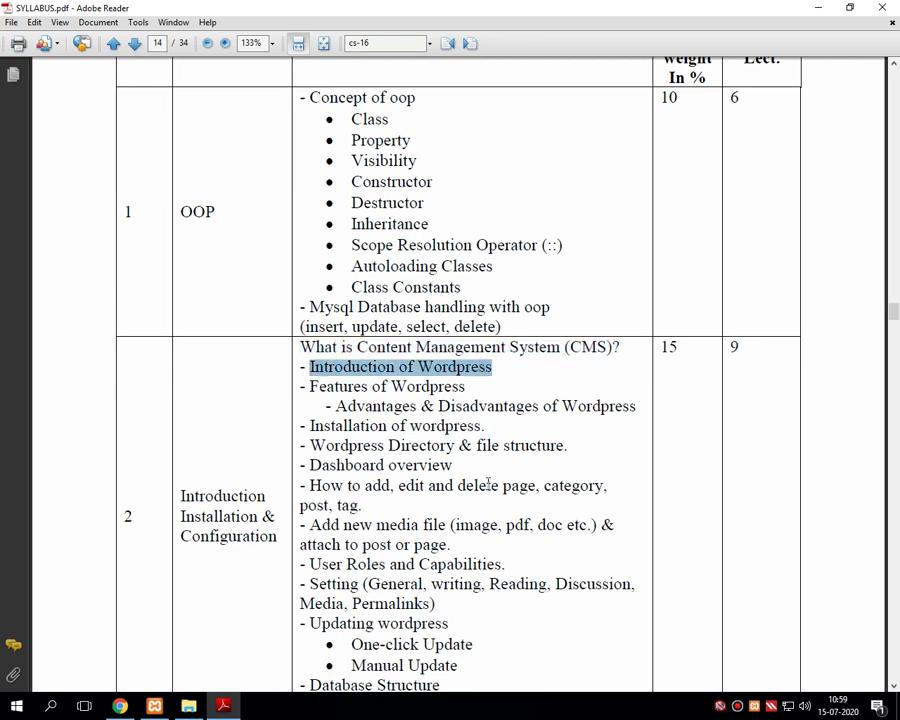
drag(310, 386, 465, 386)
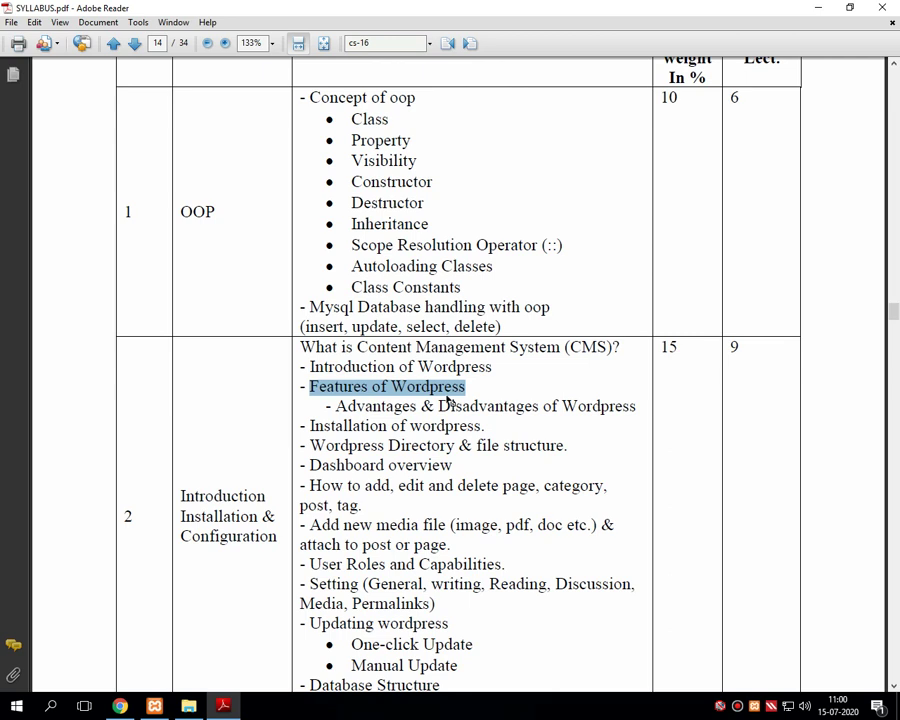
drag(344, 406, 641, 410)
Step: Highlight Installation of wordpress and Wordpress Directory & file structure, then switch to File Explorer
scroll(366, 425, down, 1)
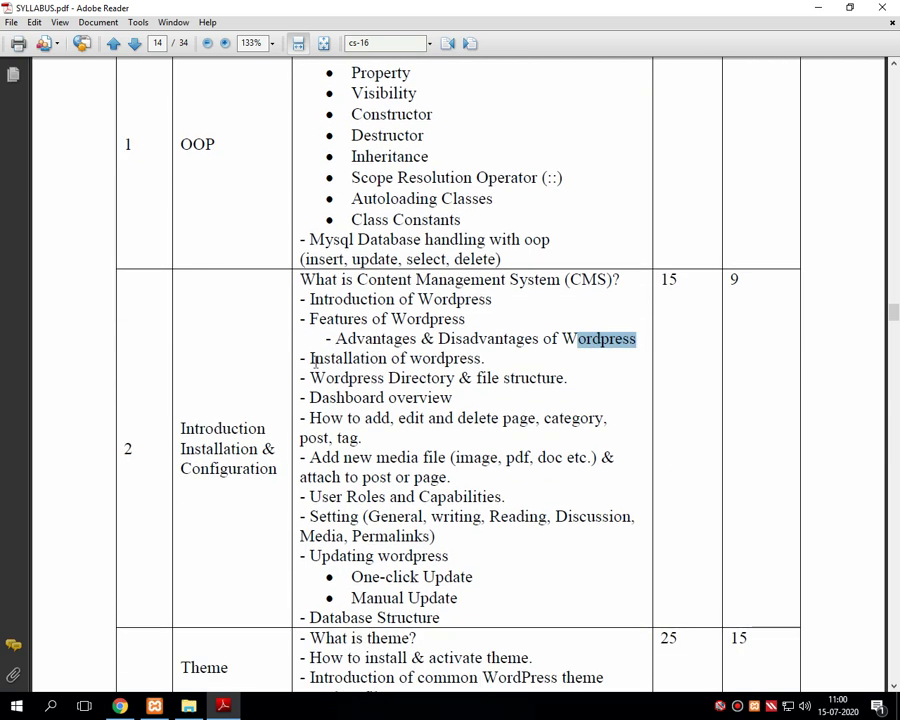
drag(311, 362, 485, 368)
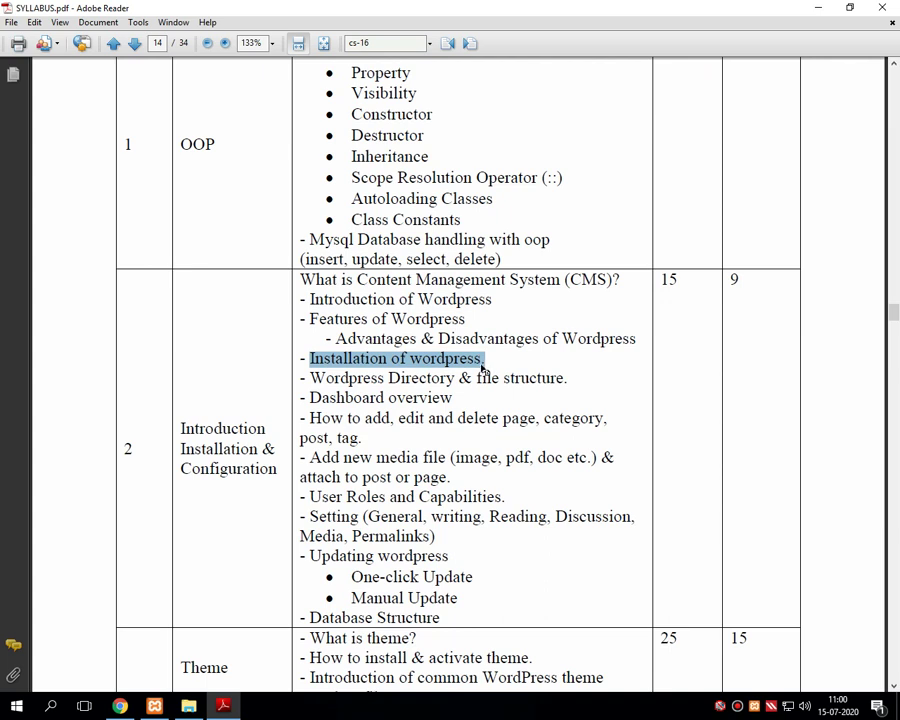
drag(311, 378, 529, 374)
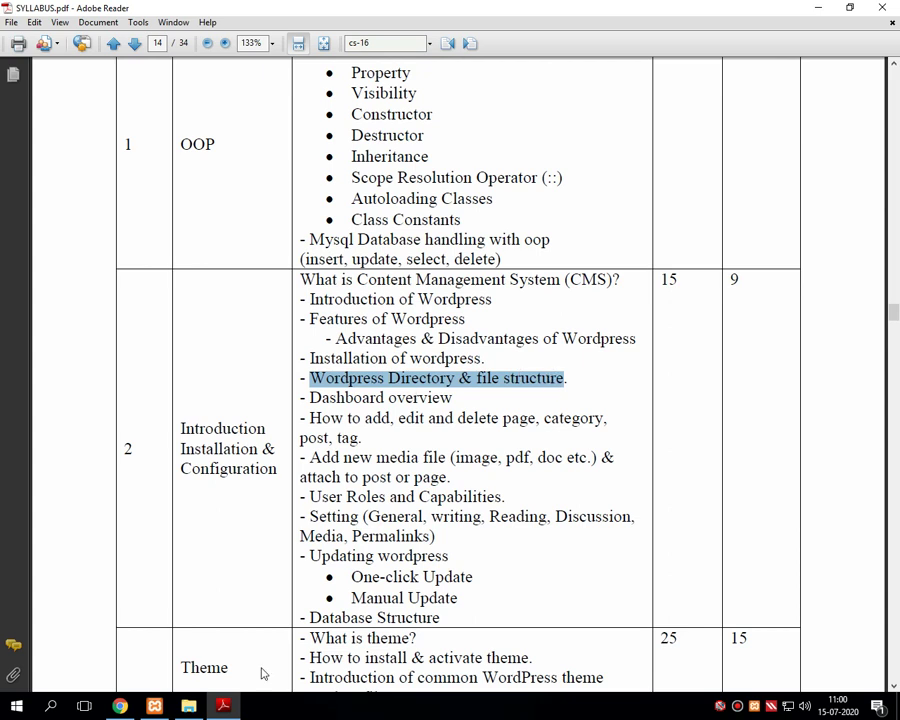
click(196, 706)
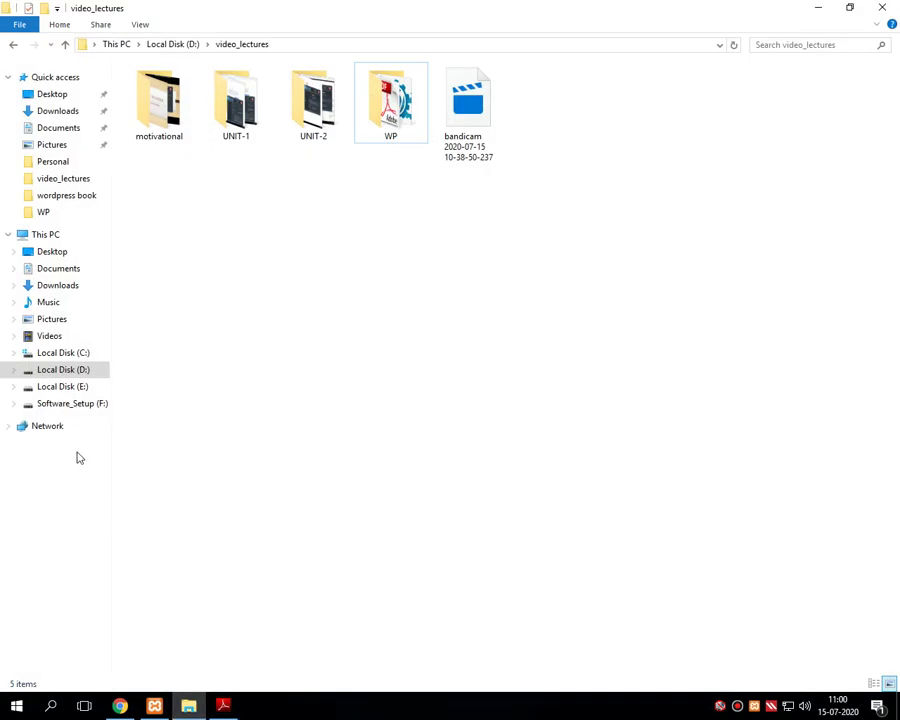
Step: Show the contents of C:\xampp\htdocs\wordpress, including wp-admin and wp-content, then minimize Explorer
click(80, 352)
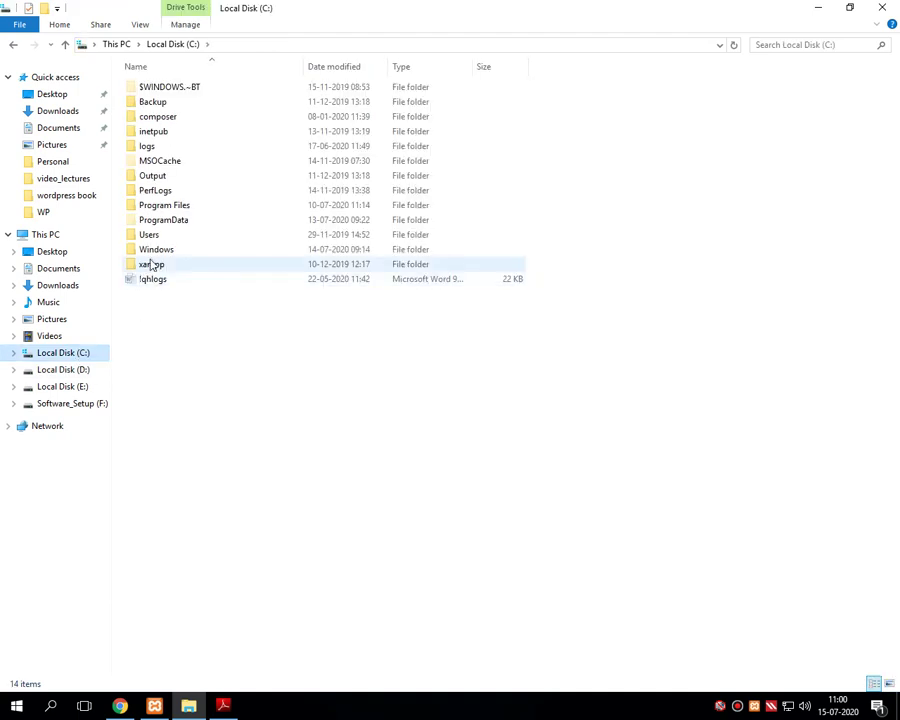
click(152, 267)
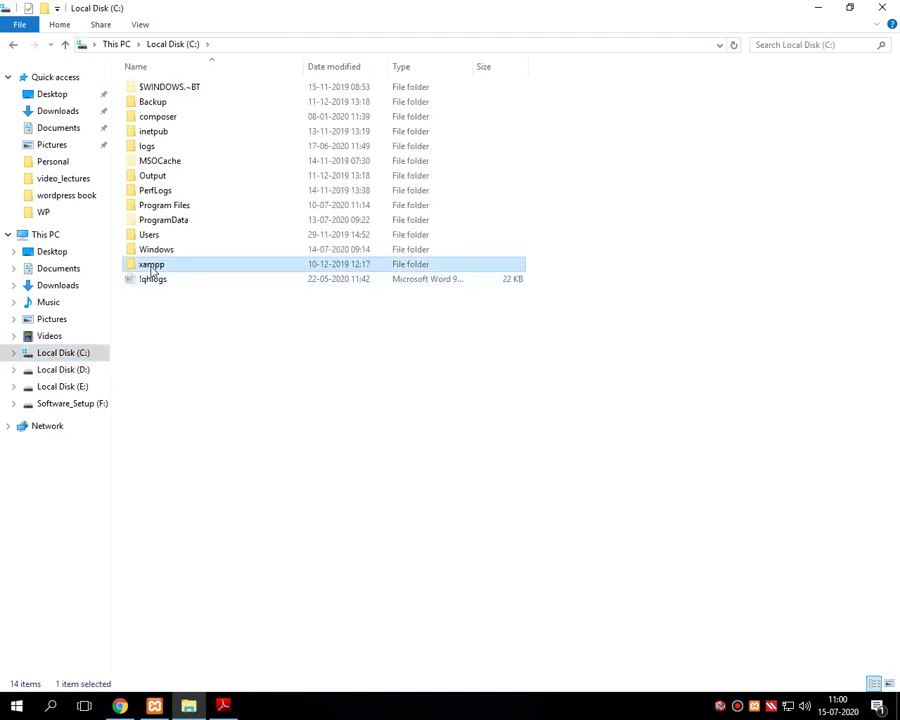
double_click(152, 265)
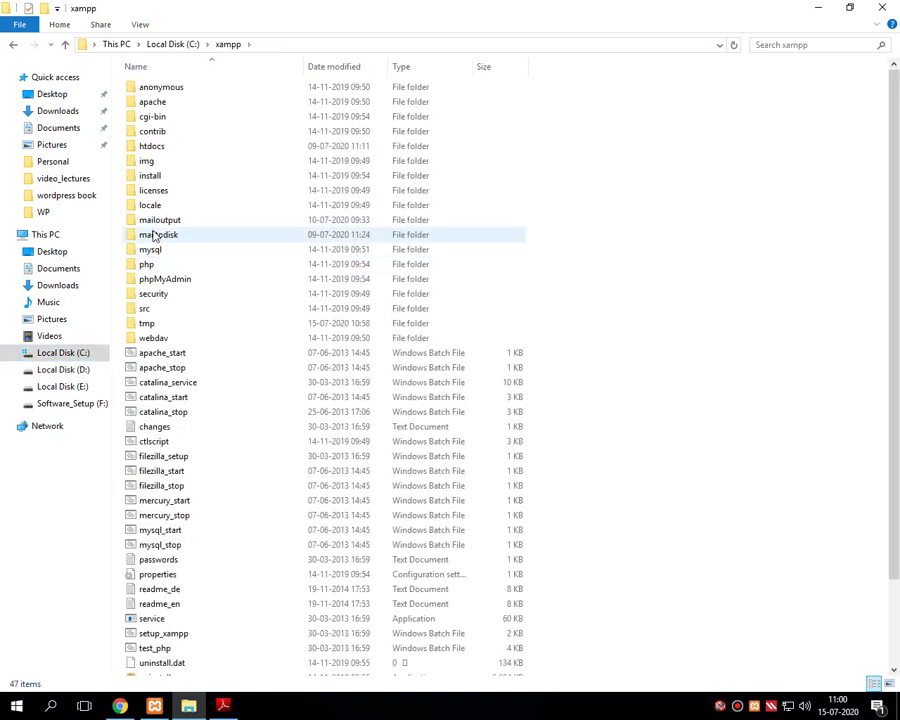
double_click(155, 151)
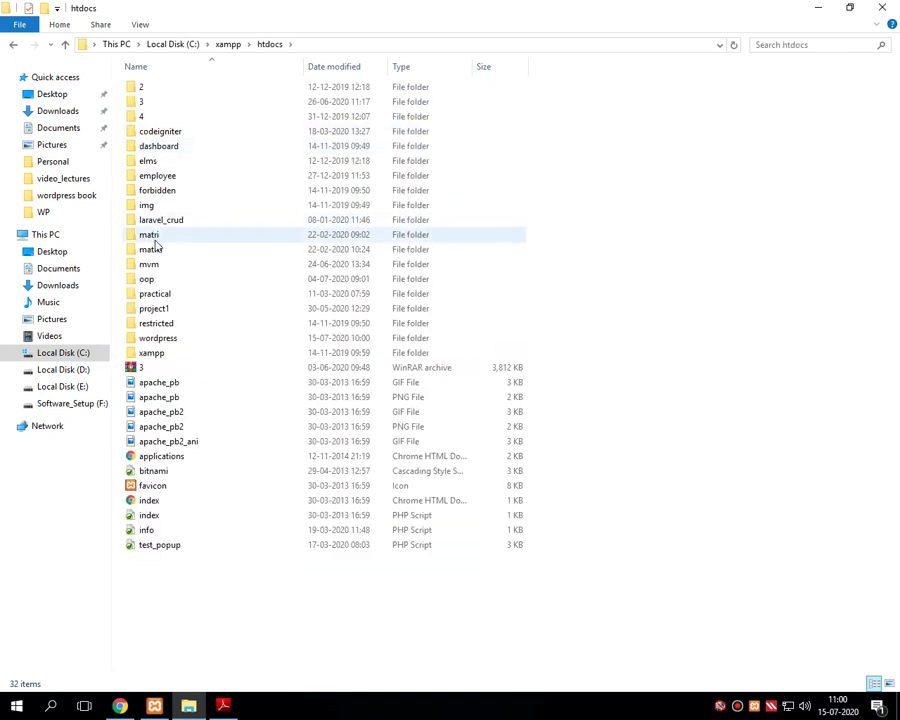
click(150, 340)
double_click(150, 340)
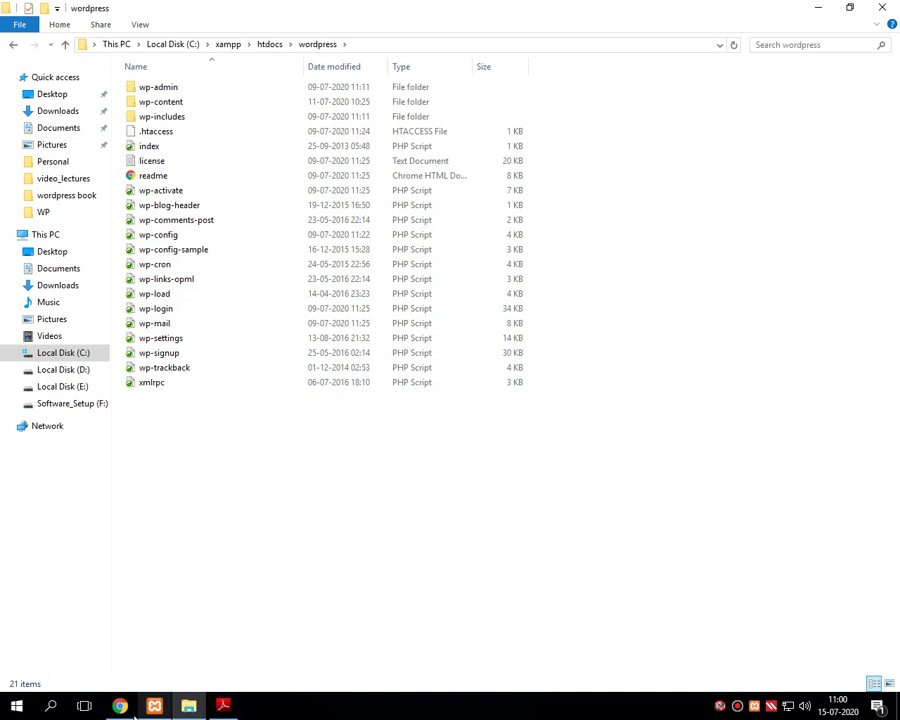
click(190, 708)
Step: Return to SYLLABUS.pdf and highlight the Directory & file structure and Dashboard overview topics
click(224, 706)
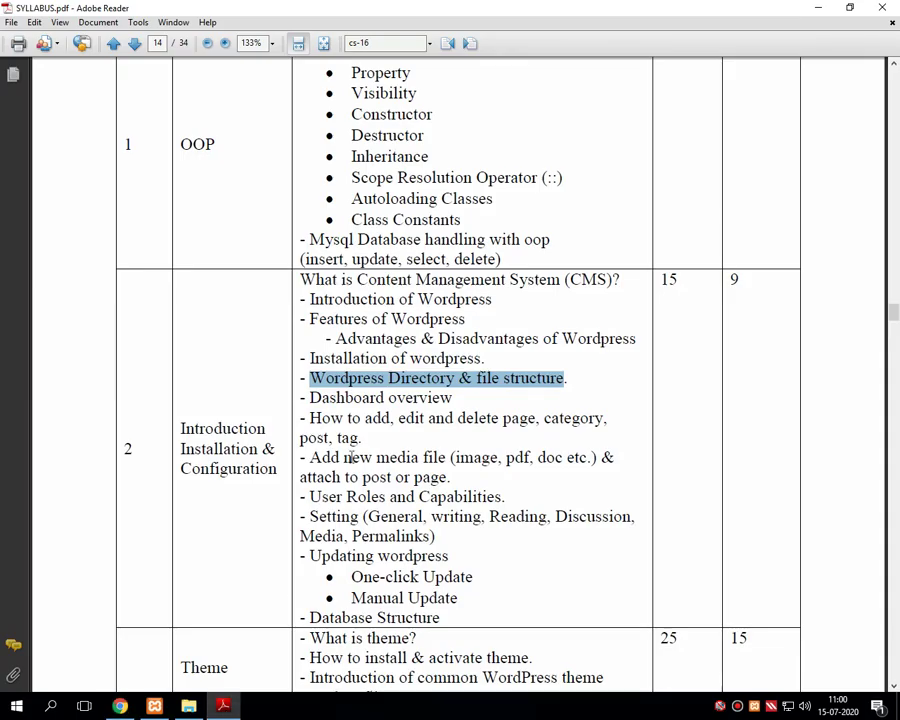
drag(309, 378, 550, 380)
drag(313, 397, 461, 398)
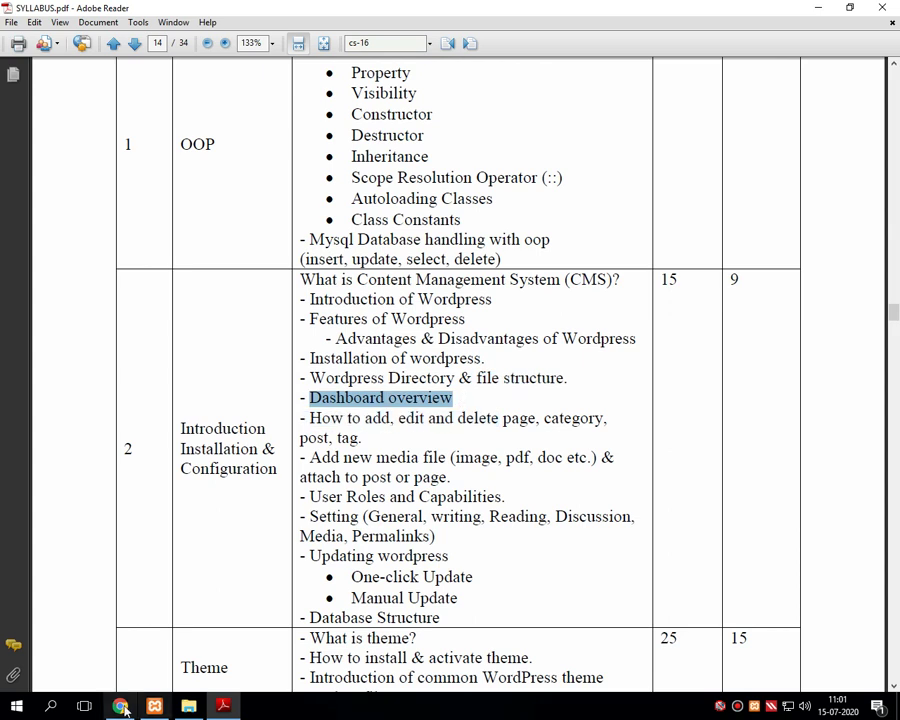
key(alt+Tab)
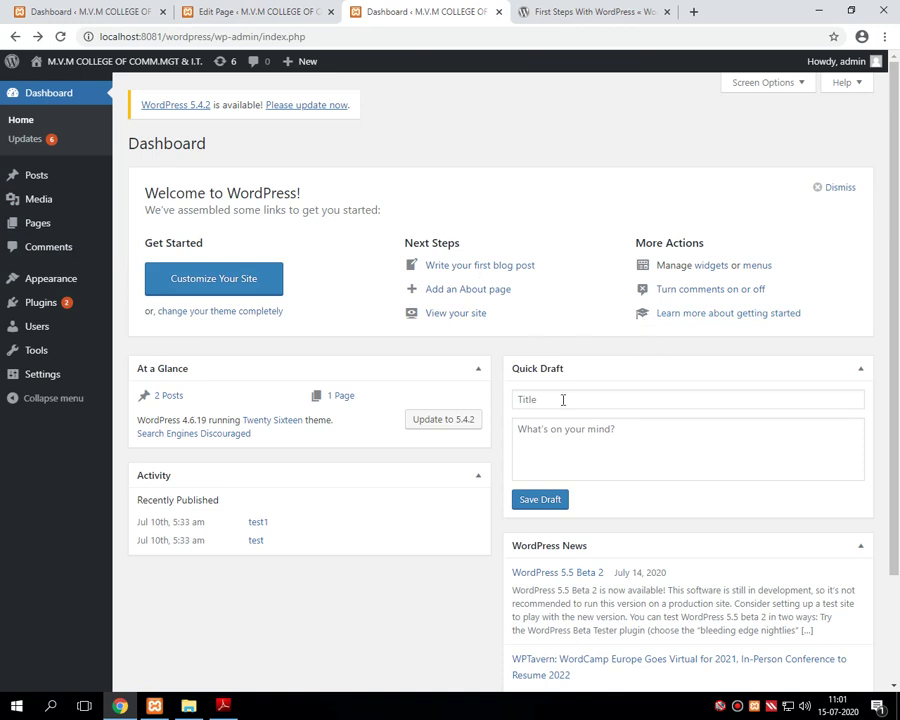
click(223, 705)
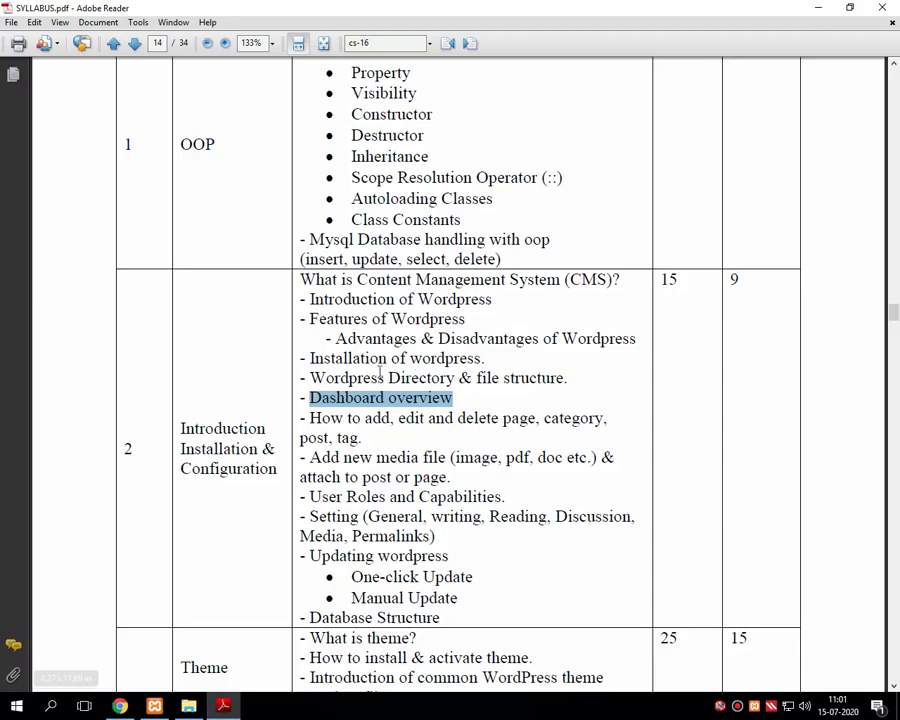
click(314, 397)
drag(311, 397, 450, 397)
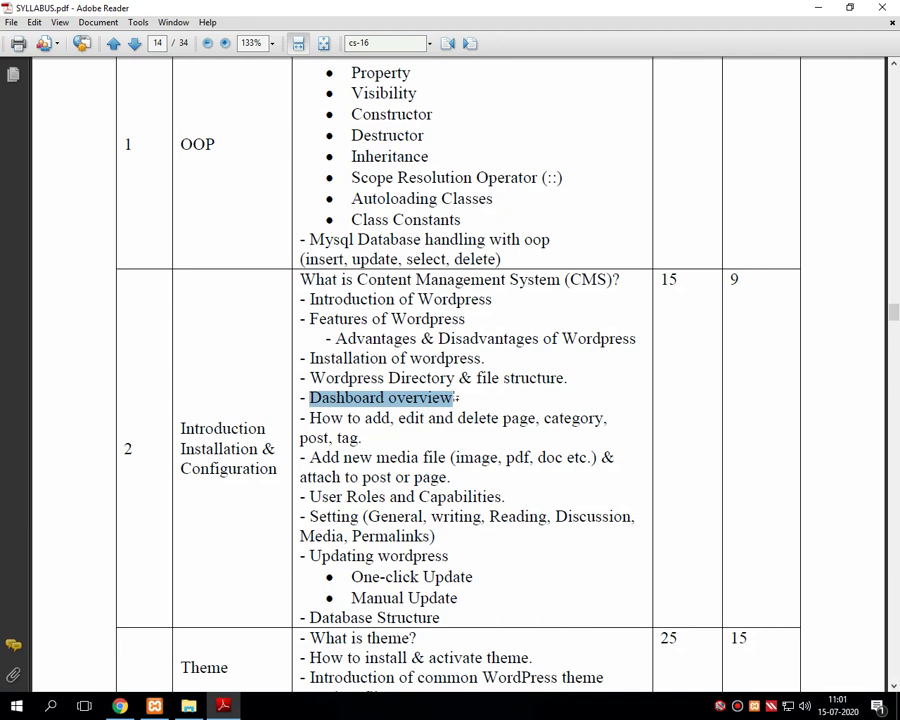
Step: Highlight the add, edit and delete line, emphasizing the words post, page and tag
drag(311, 420, 358, 436)
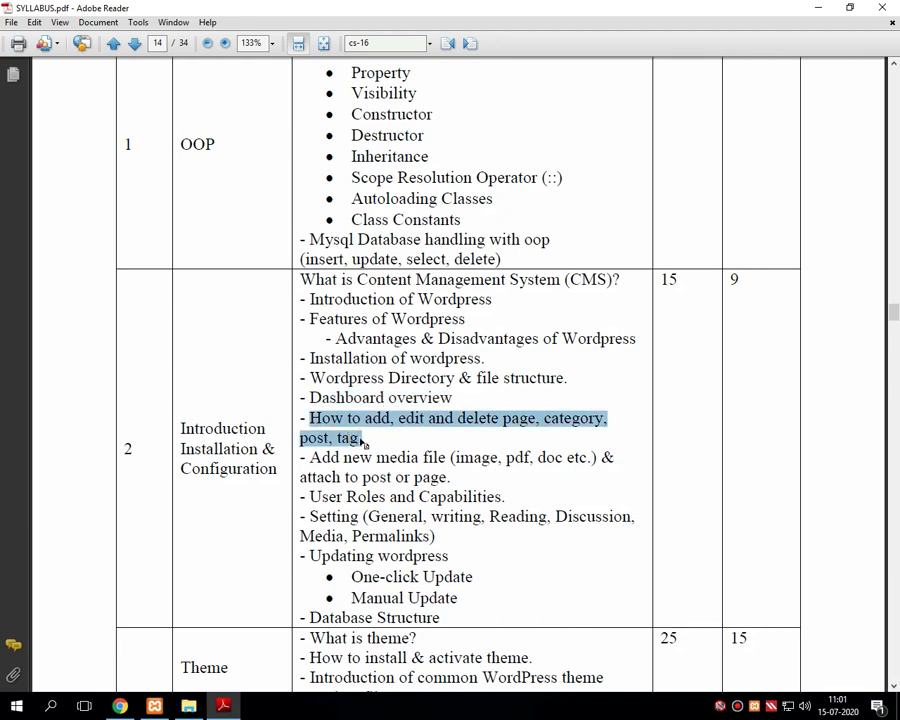
drag(370, 421, 501, 418)
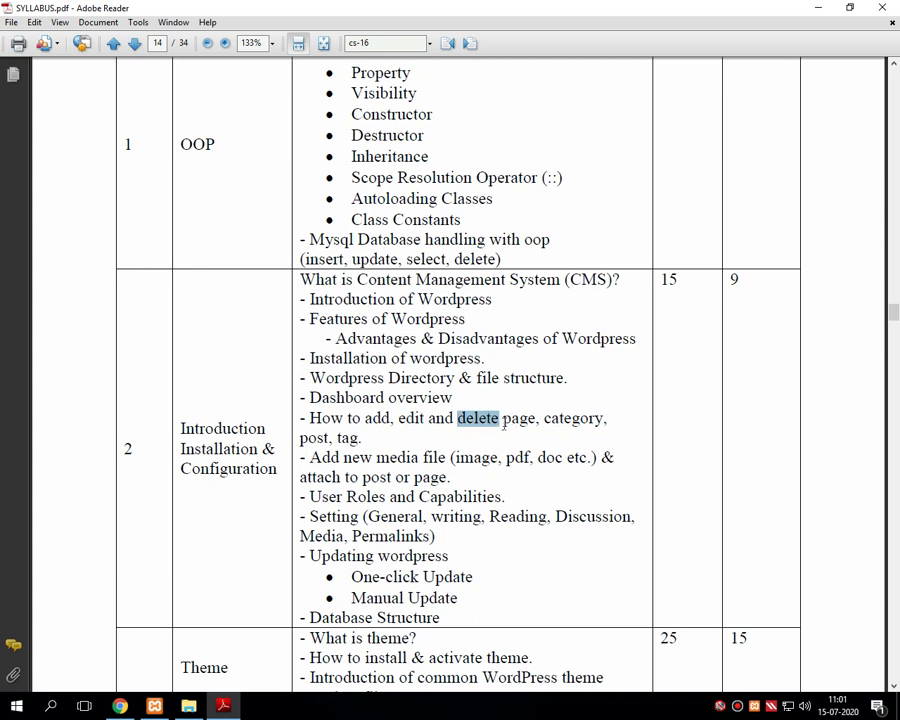
drag(300, 440, 326, 440)
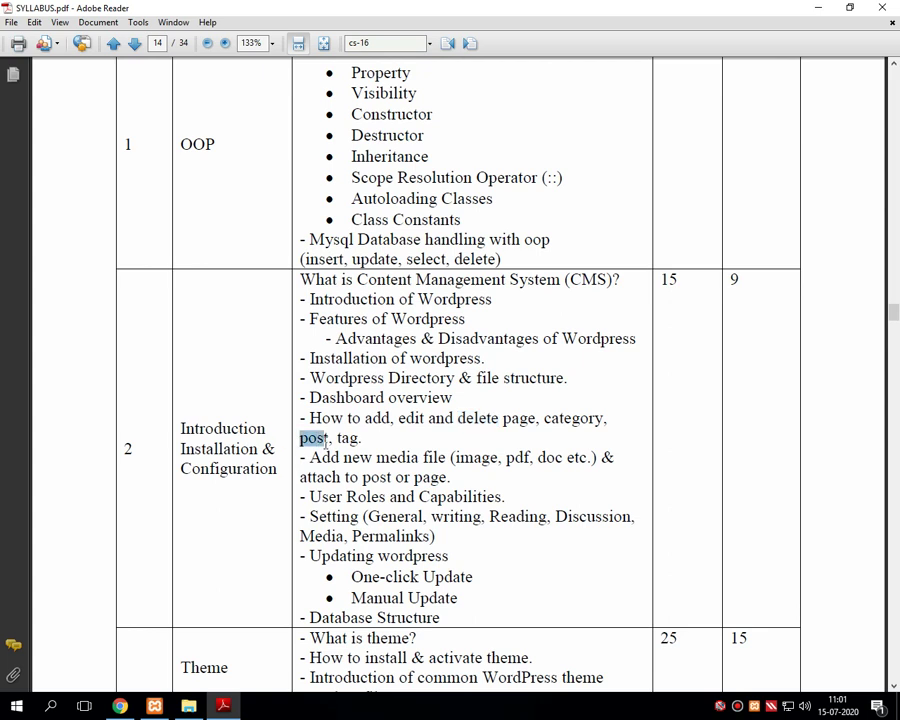
drag(506, 420, 595, 433)
drag(338, 440, 366, 438)
Step: Highlight the Add new media file topic and attaching media to a post or page
scroll(360, 436, down, 1)
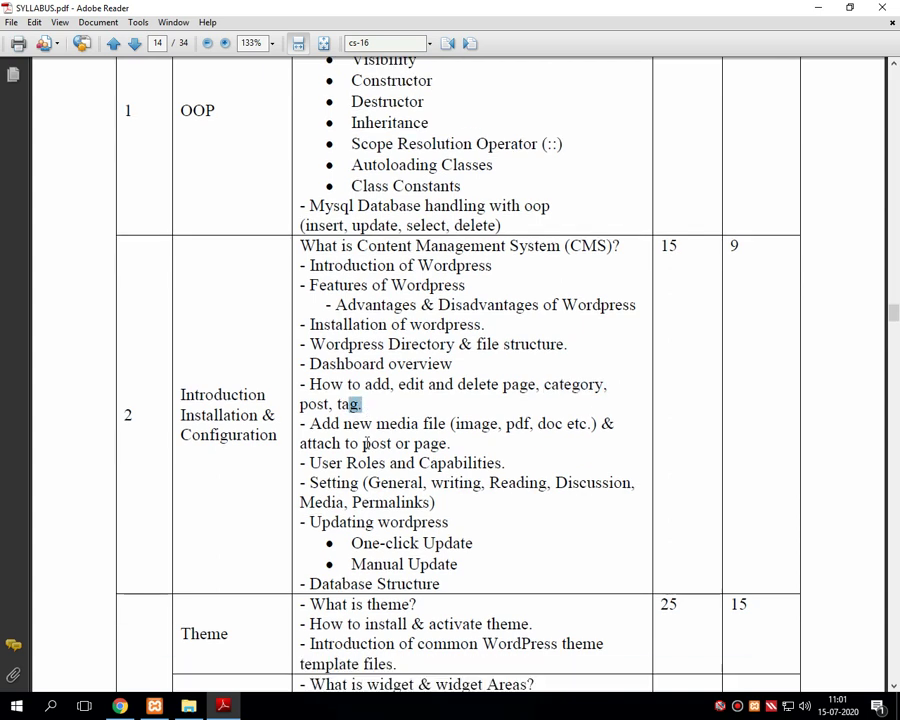
drag(310, 423, 547, 429)
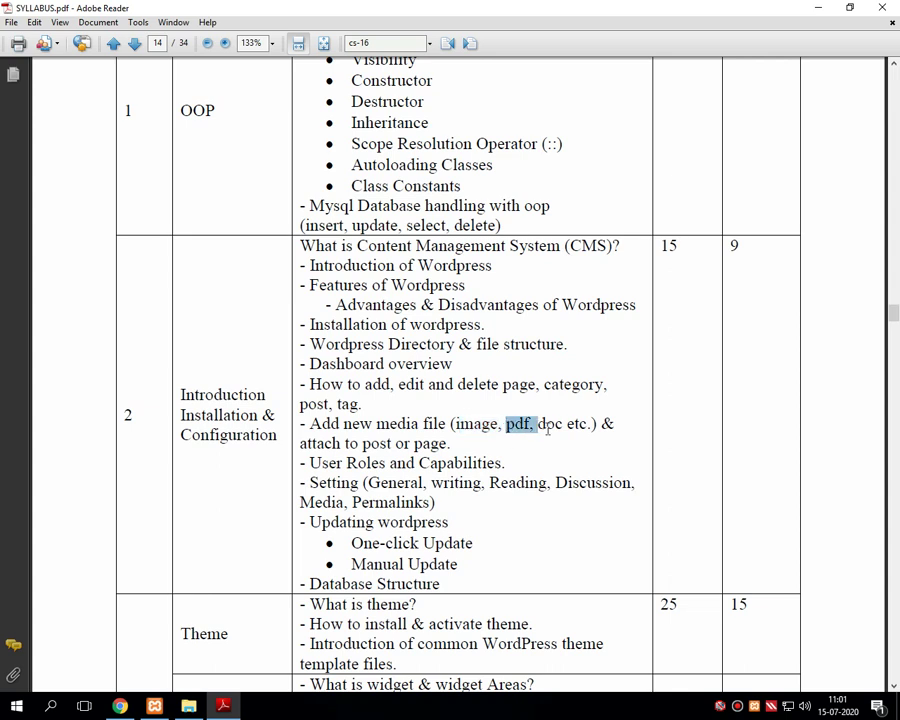
click(557, 424)
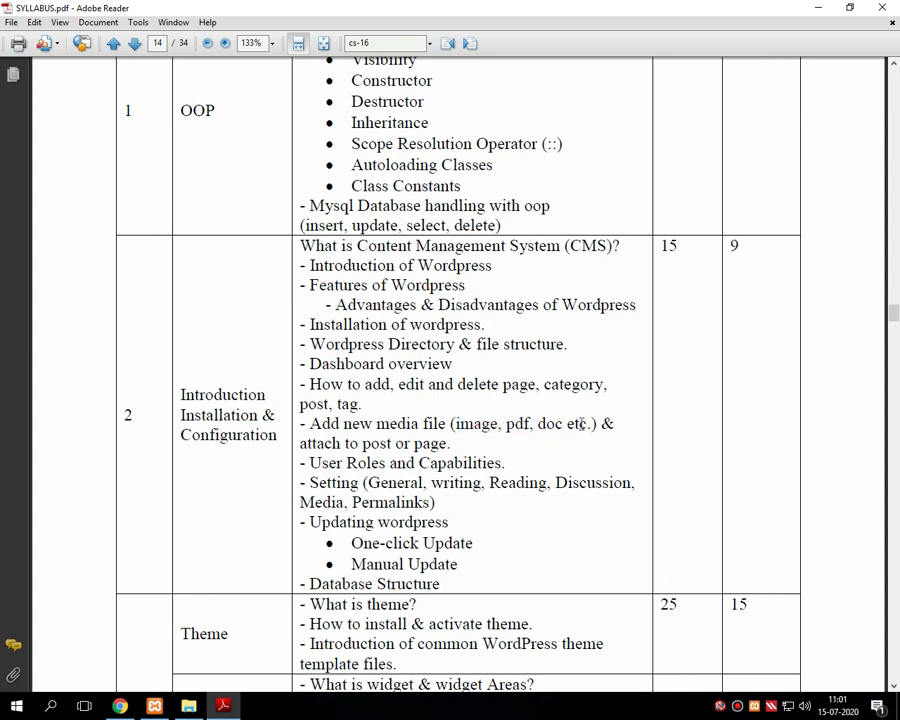
drag(362, 444, 447, 444)
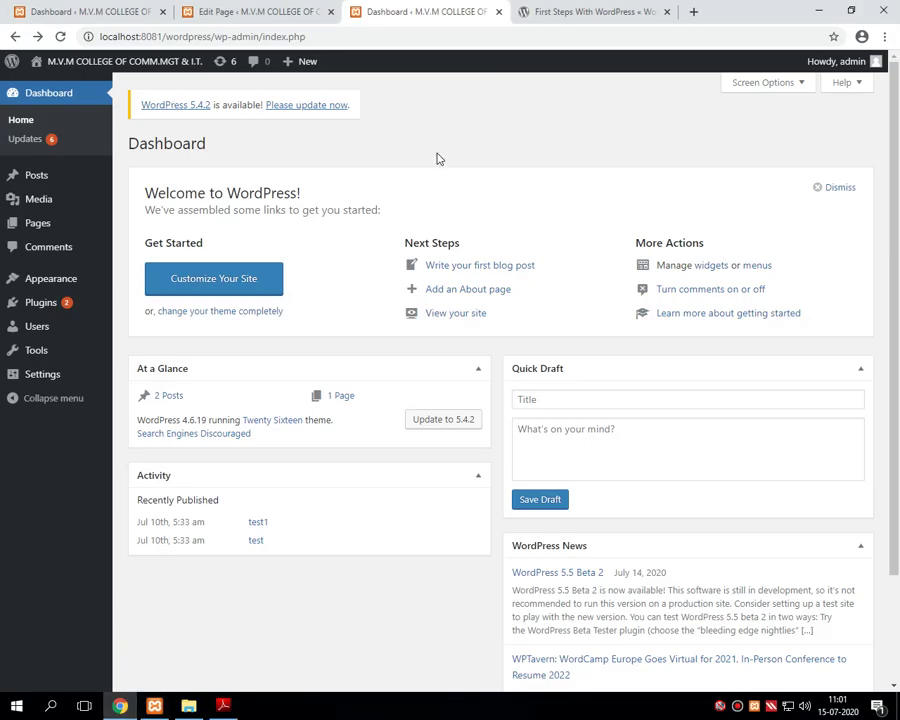
Step: In Chrome's Dashboard tab, open the post 'test' from the Posts list for editing
key(alt+Tab)
click(552, 11)
click(445, 7)
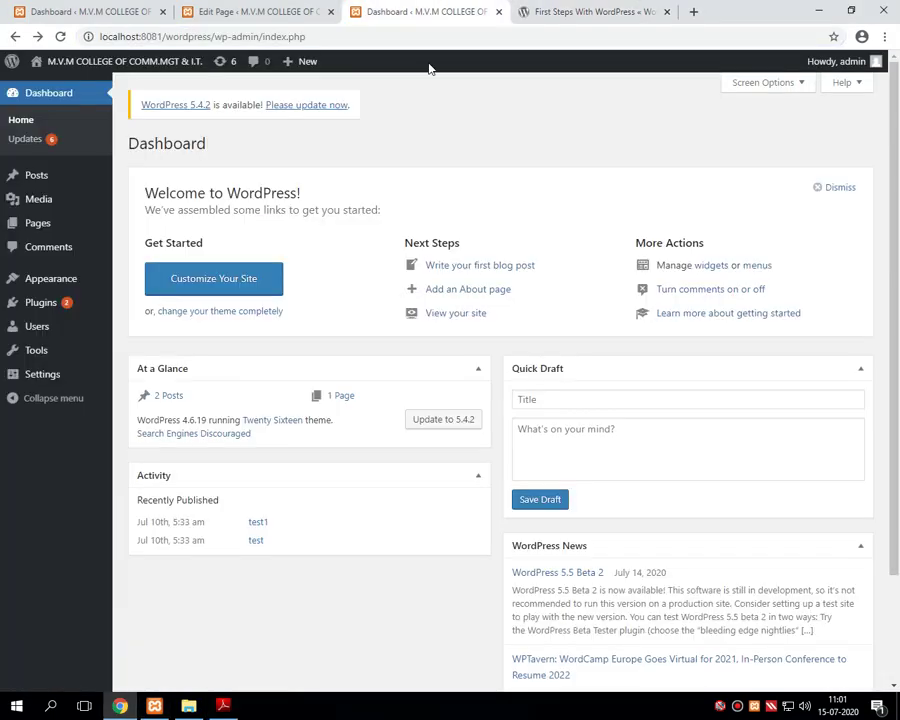
click(14, 179)
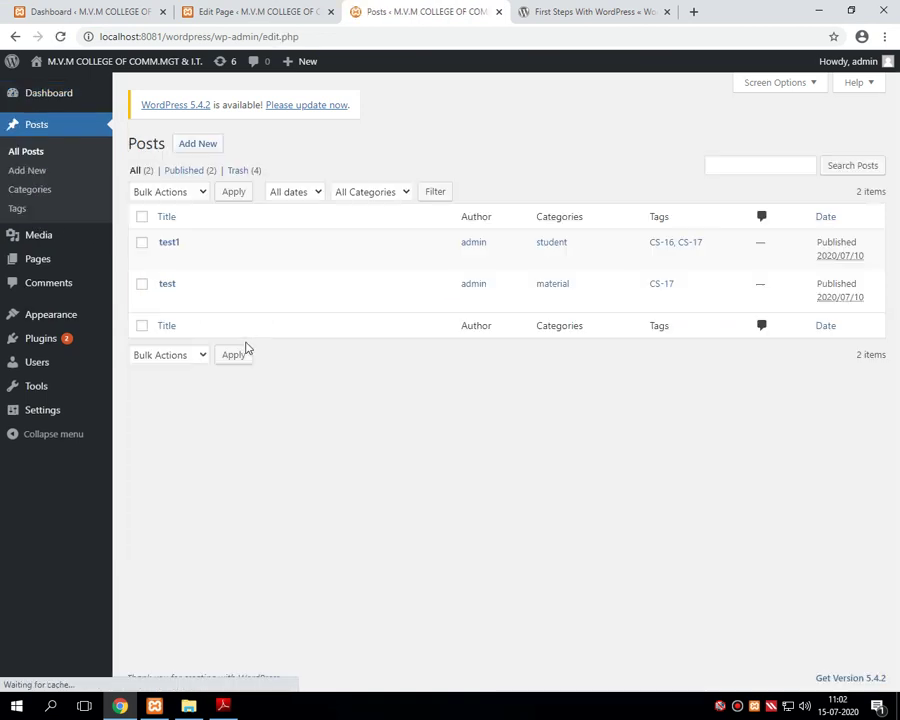
click(169, 285)
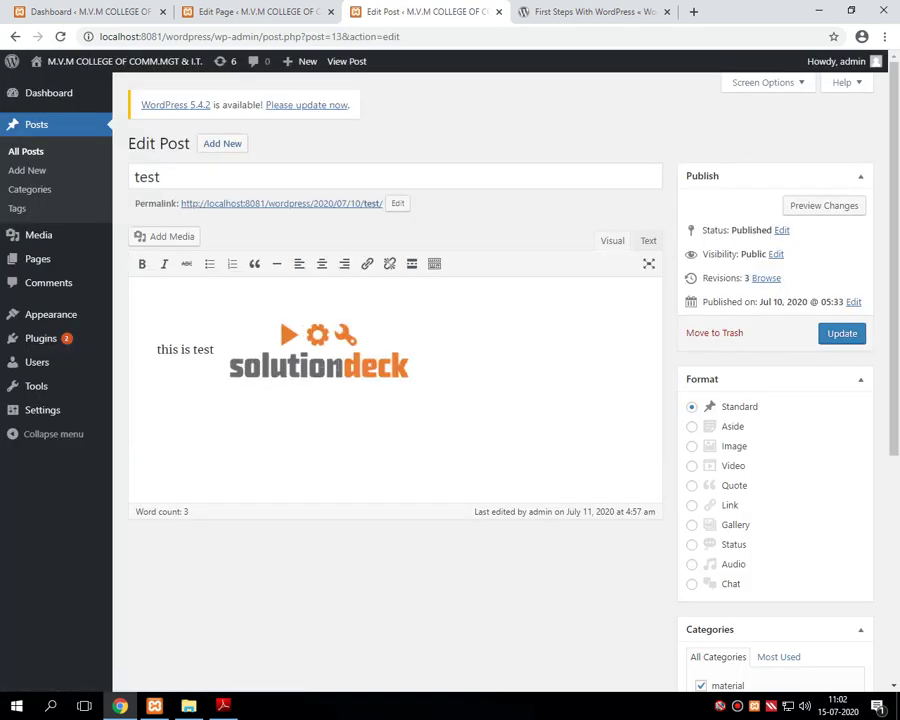
Step: Back in SYLLABUS.pdf, highlight unit 2's remaining topics from User Roles through Database Structure
click(223, 705)
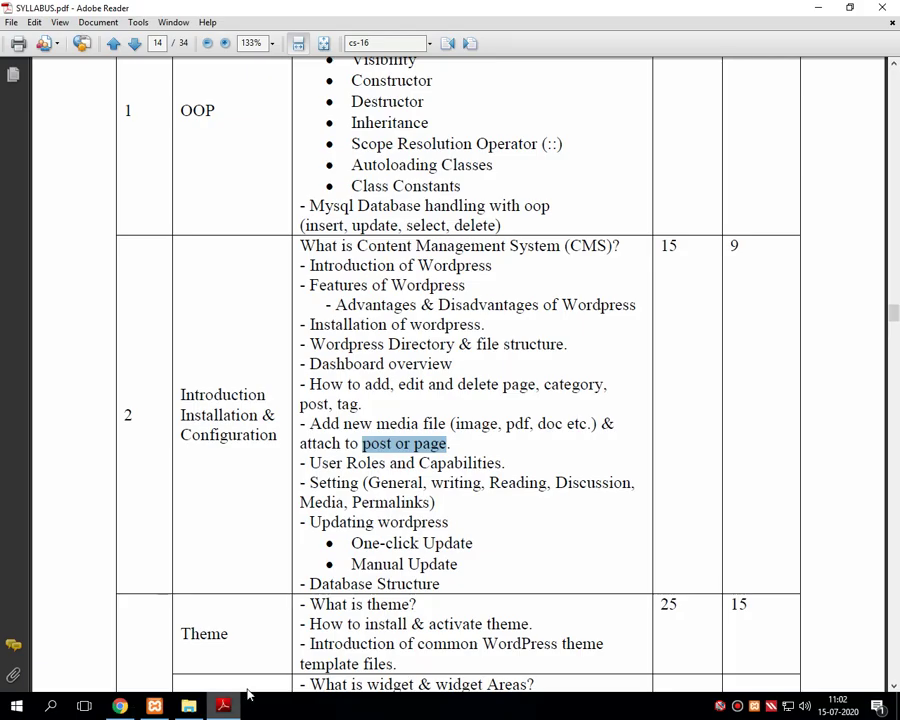
click(393, 458)
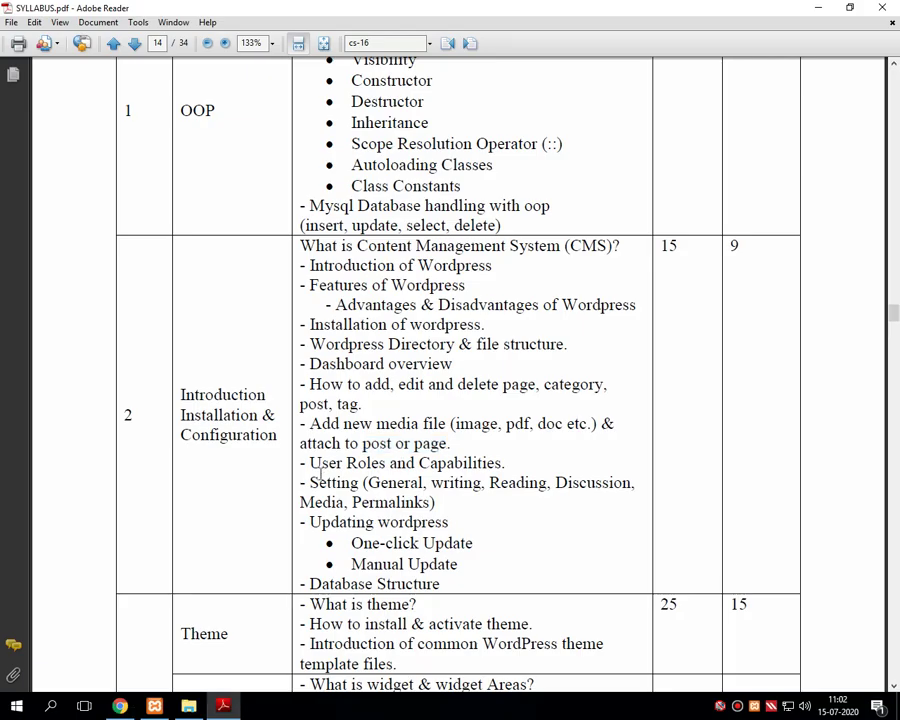
drag(302, 465, 447, 584)
click(417, 485)
drag(308, 463, 448, 463)
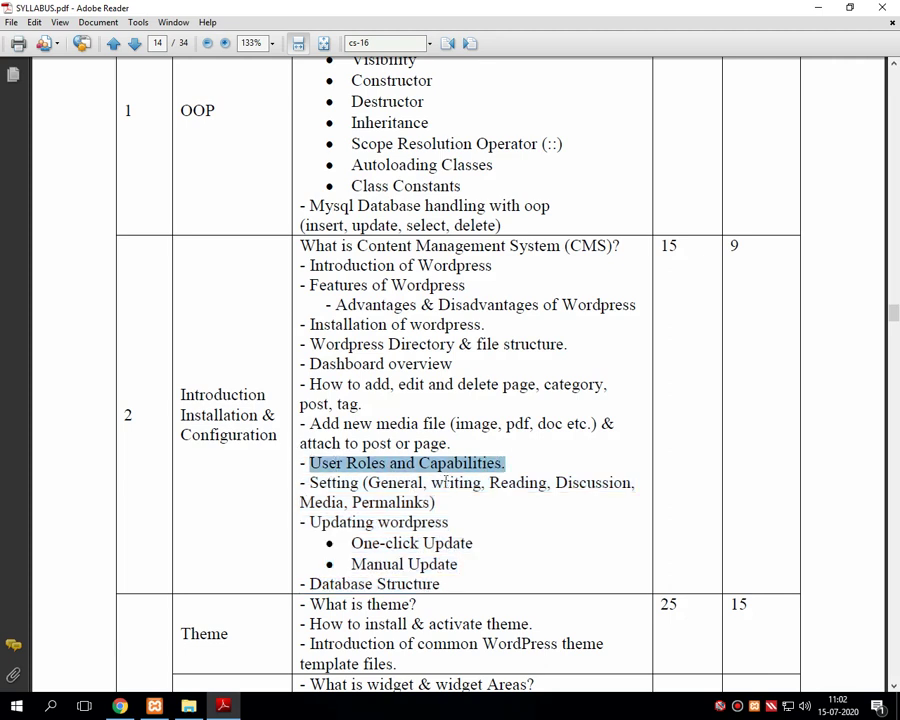
drag(310, 483, 368, 483)
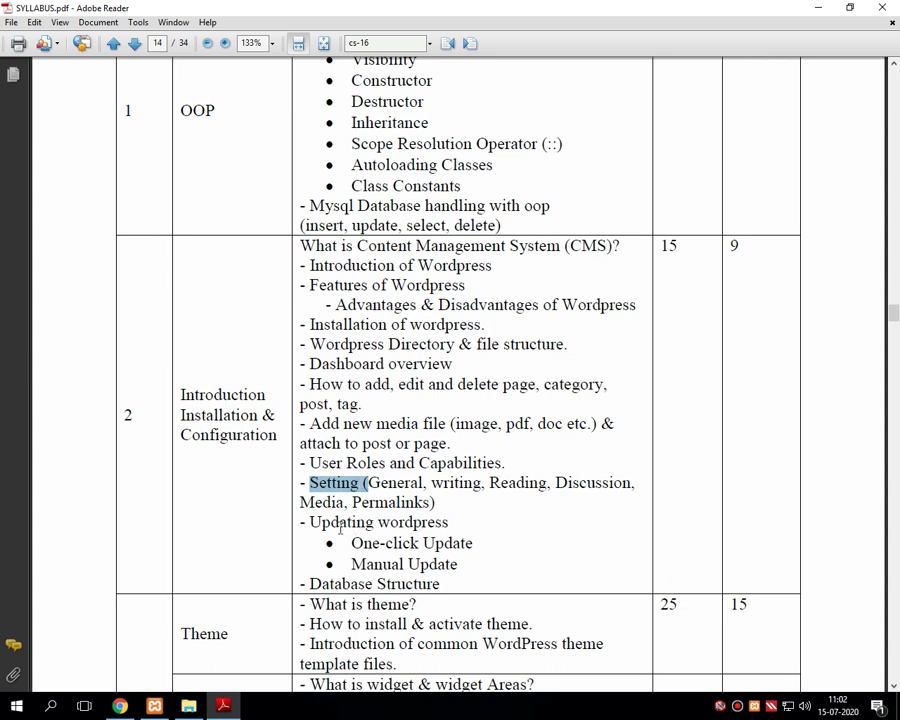
drag(311, 524, 428, 523)
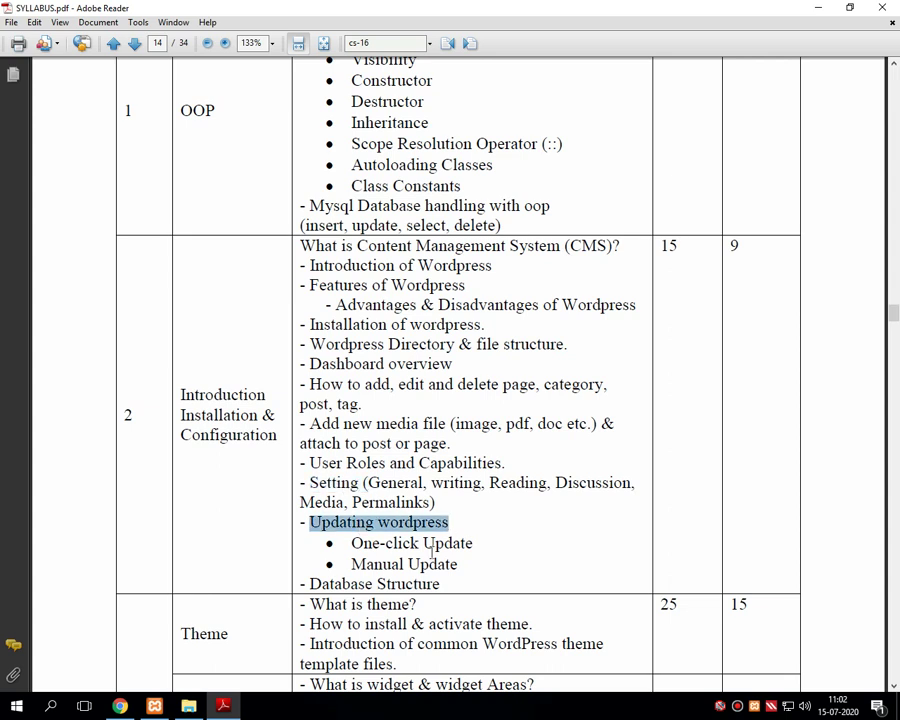
drag(305, 583, 424, 592)
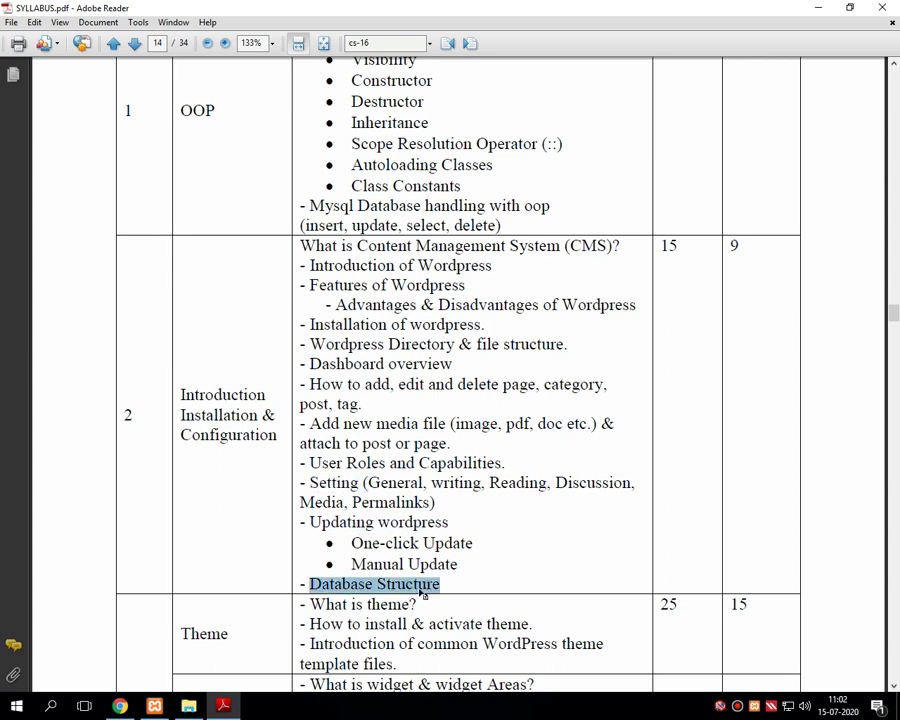
drag(308, 463, 451, 585)
click(317, 458)
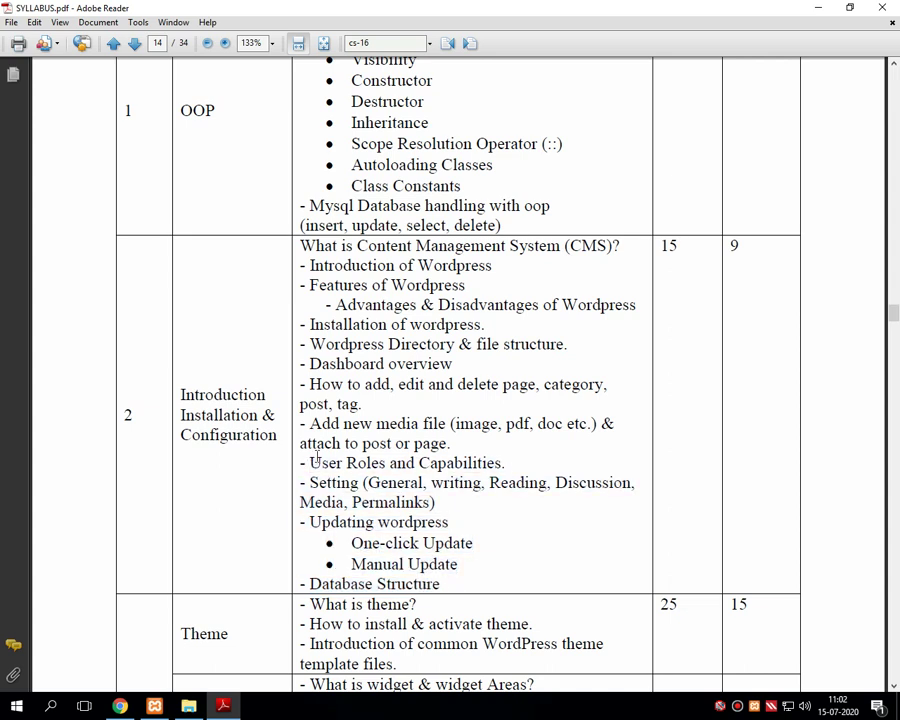
Step: Highlight User Roles and Setting once more, then return to the WordPress post editor
drag(310, 463, 385, 463)
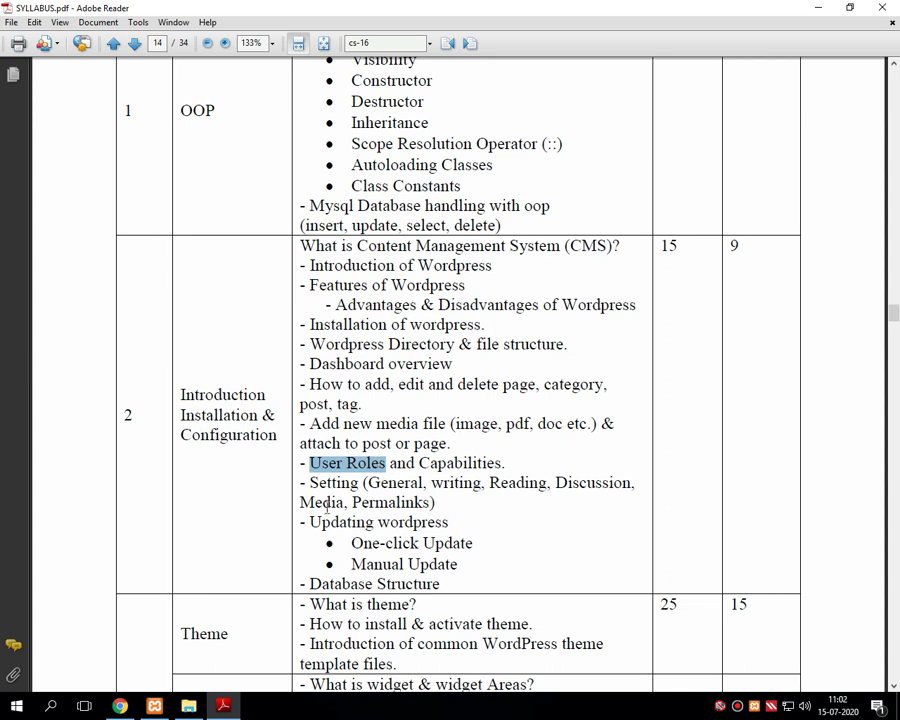
drag(310, 483, 359, 483)
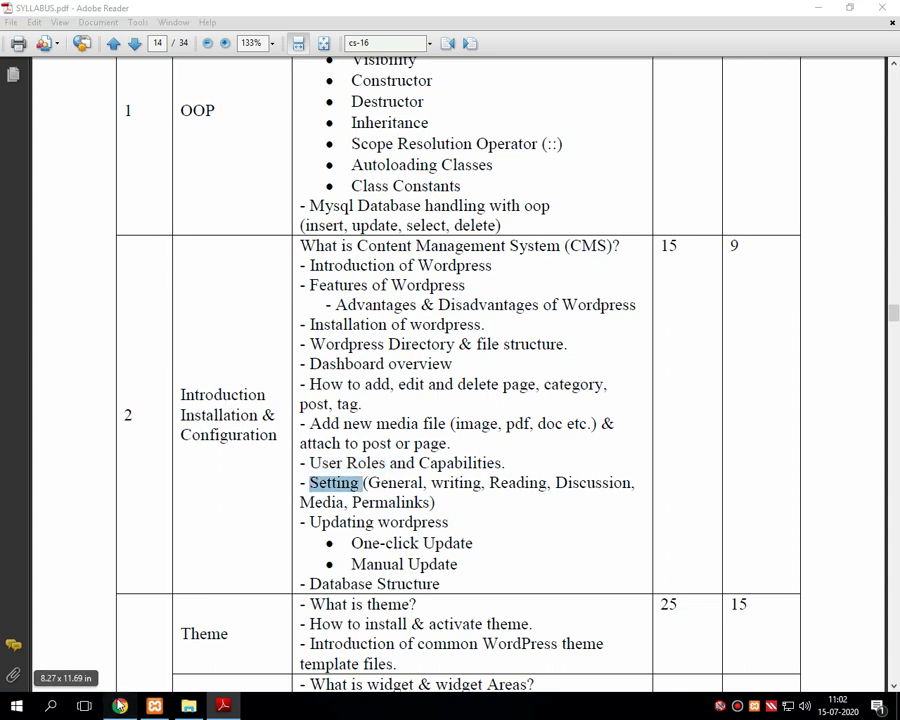
click(119, 706)
Step: Match the Users and Settings menus to the PDF's 'Updating wordpress' topic, then load the admin Dashboard
mouse_move(34, 368)
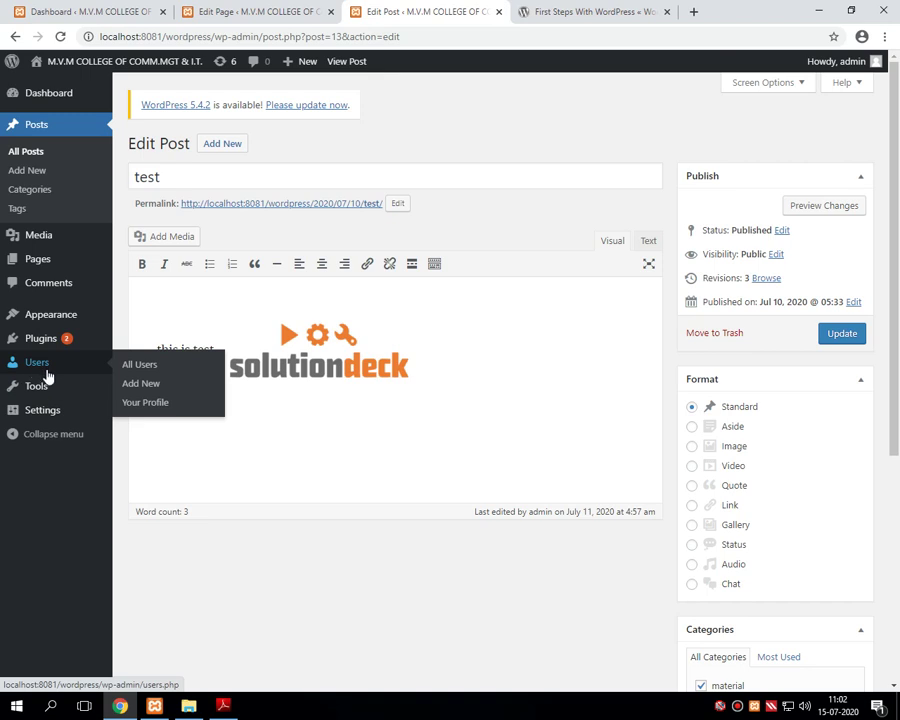
mouse_move(32, 418)
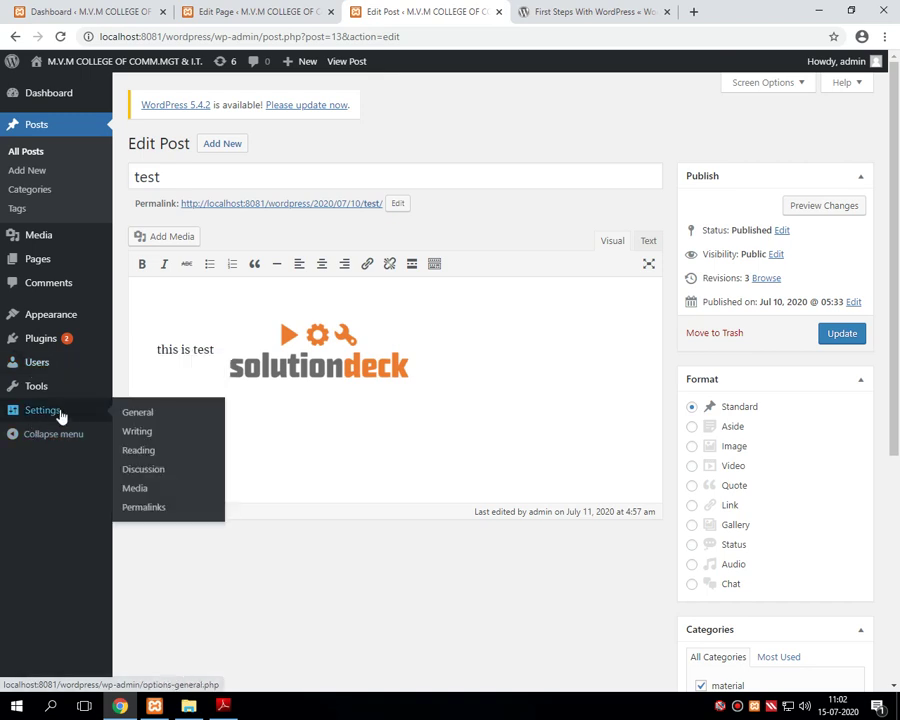
click(222, 706)
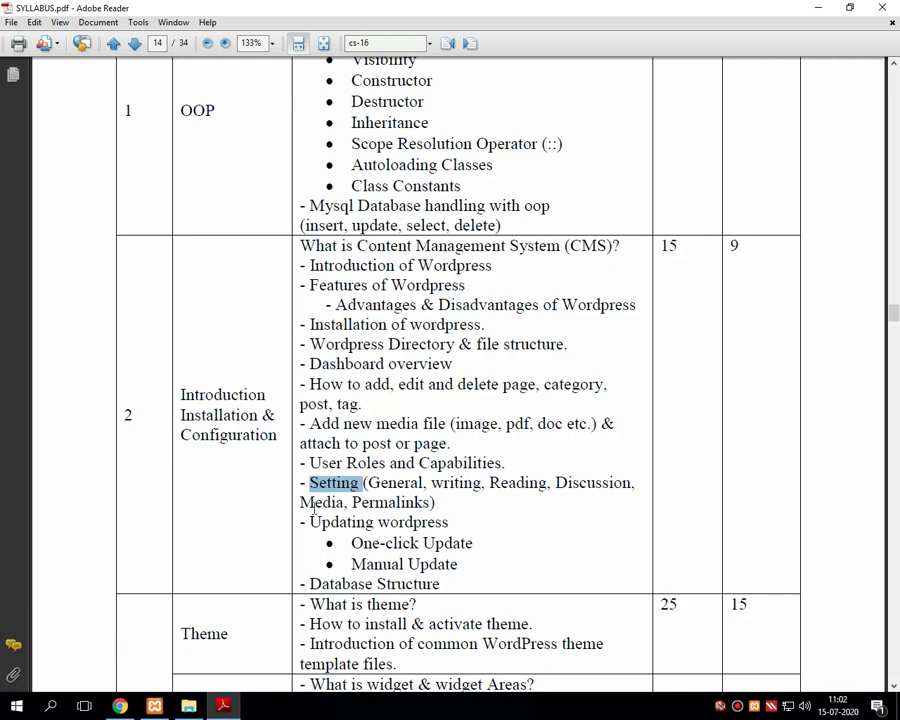
click(310, 475)
drag(310, 463, 453, 496)
drag(310, 522, 447, 522)
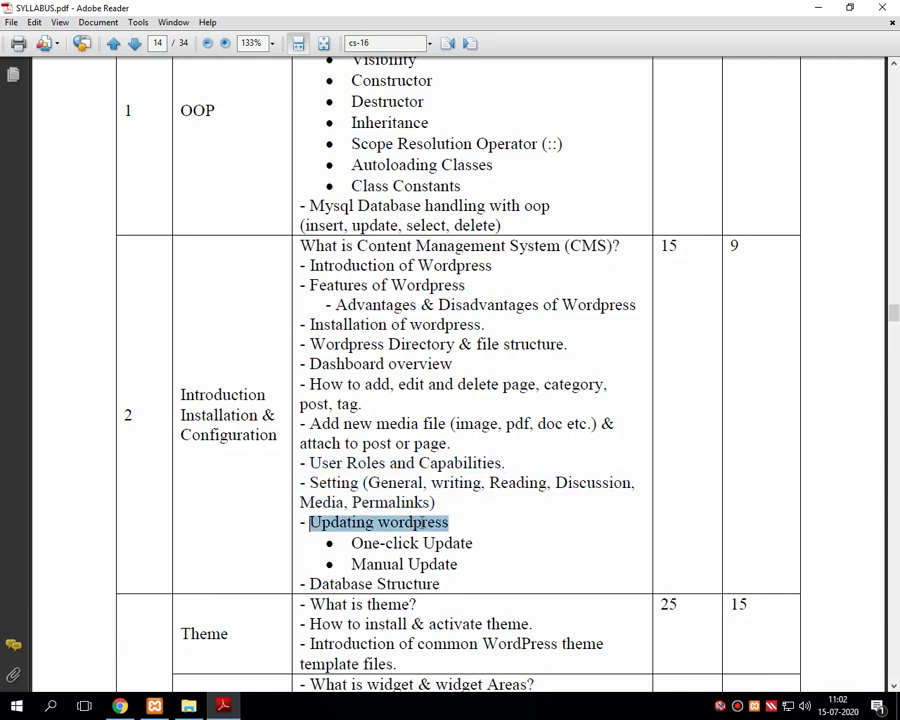
click(119, 706)
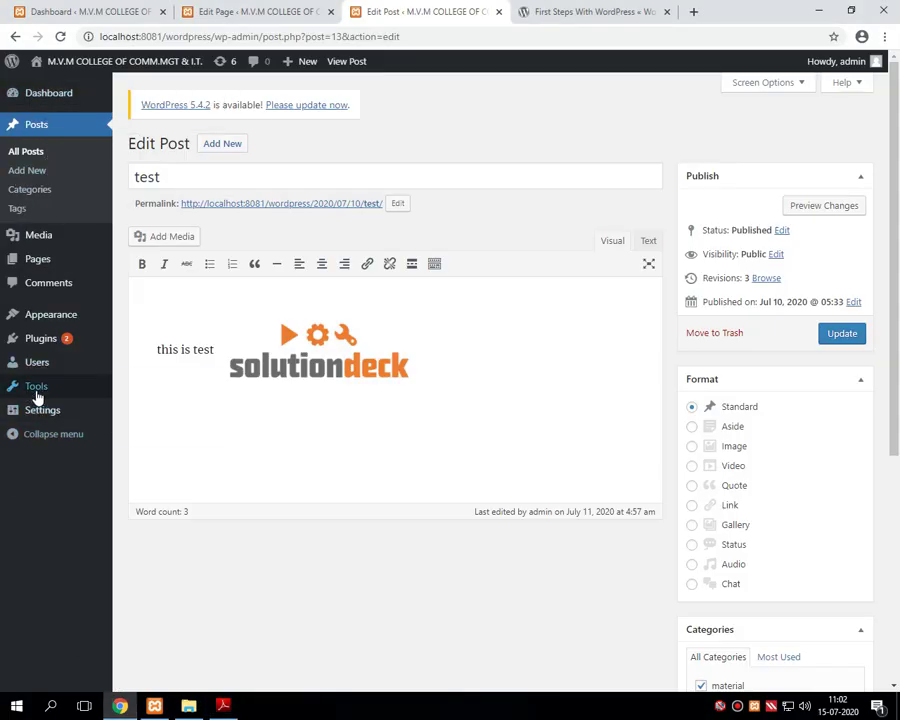
click(48, 88)
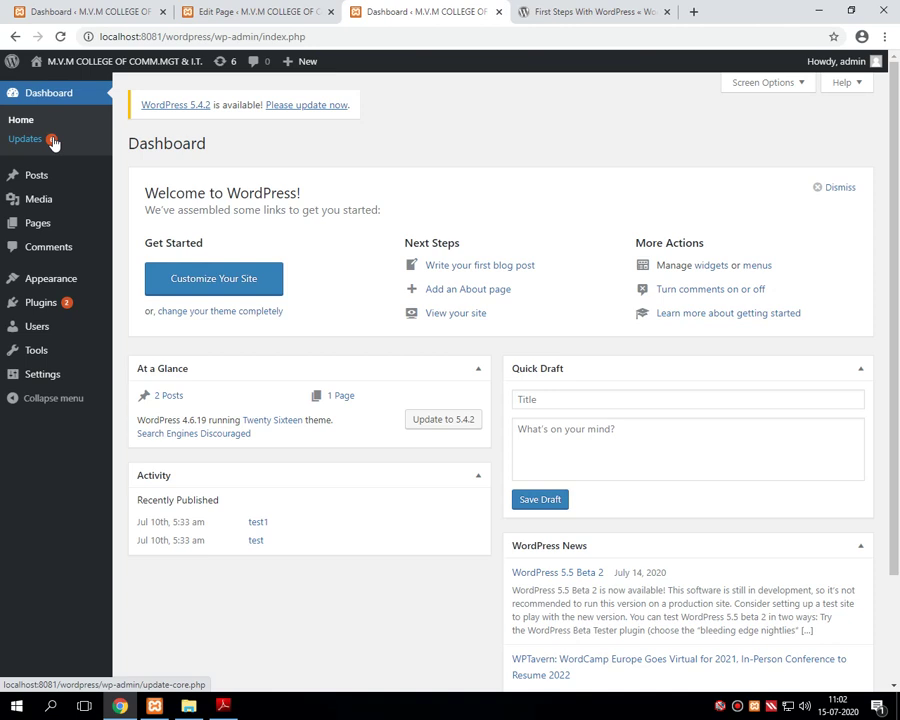
Step: Highlight the 'Database Structure' topic in the syllabus PDF, then return to the browser
click(223, 706)
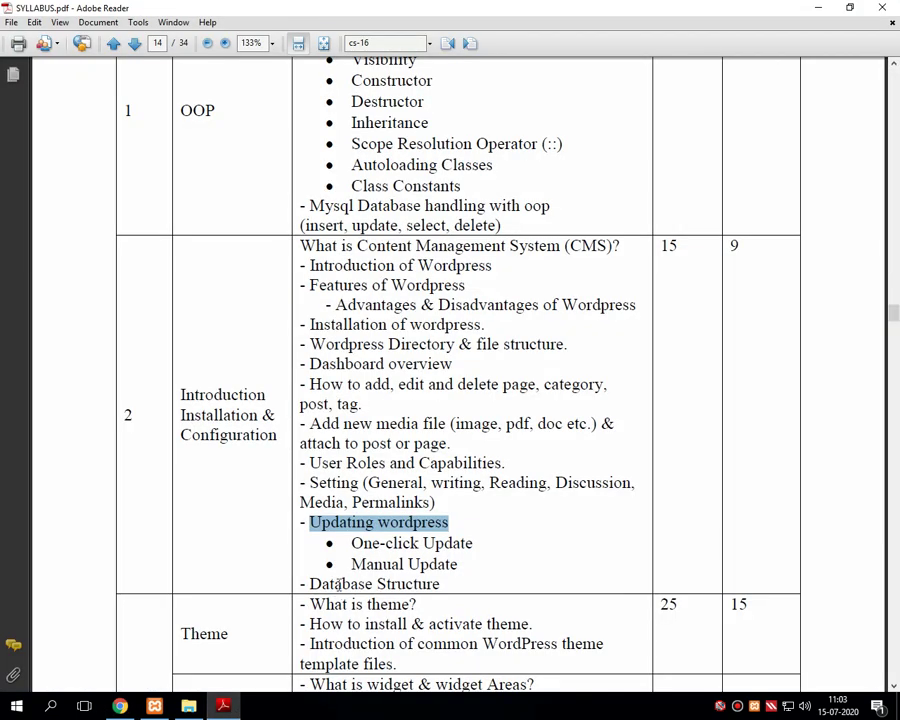
drag(310, 583, 441, 587)
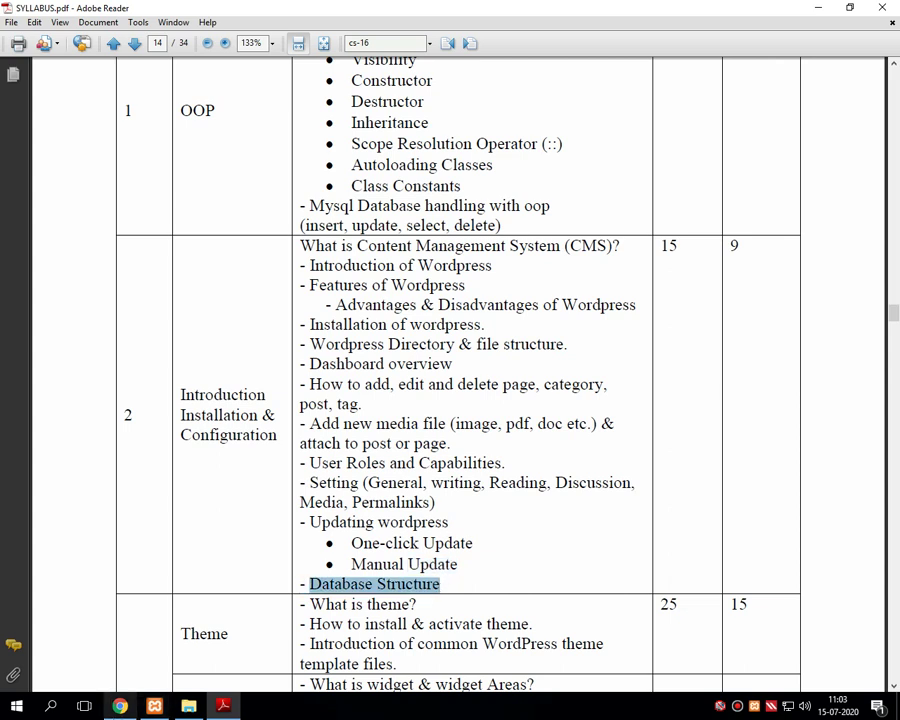
click(119, 706)
Step: Close the First Steps With WordPress tab and load localhost:8081 in a new tab
click(425, 11)
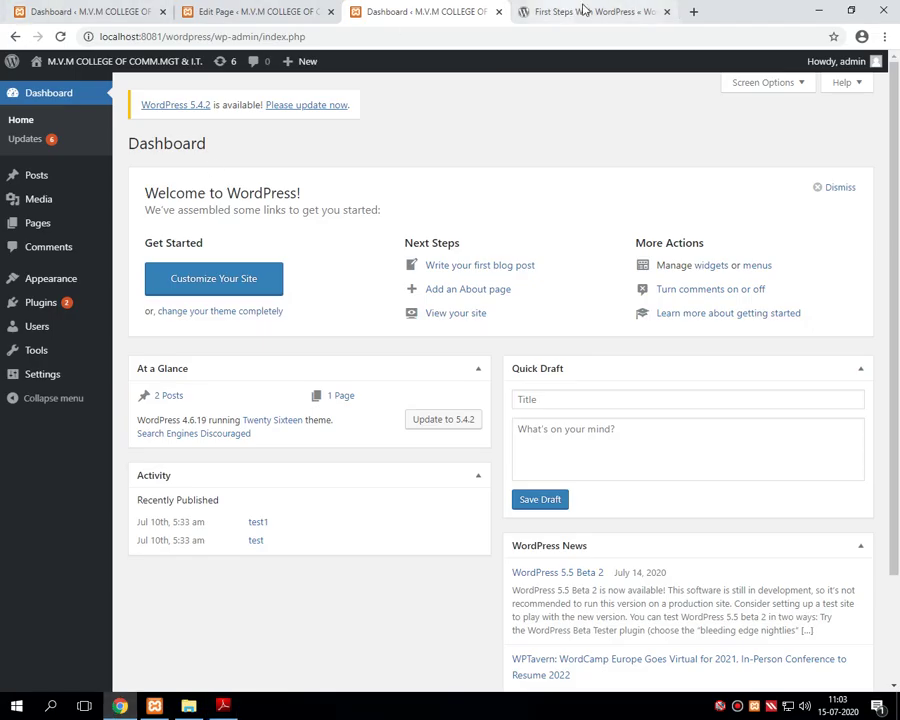
click(666, 11)
click(524, 11)
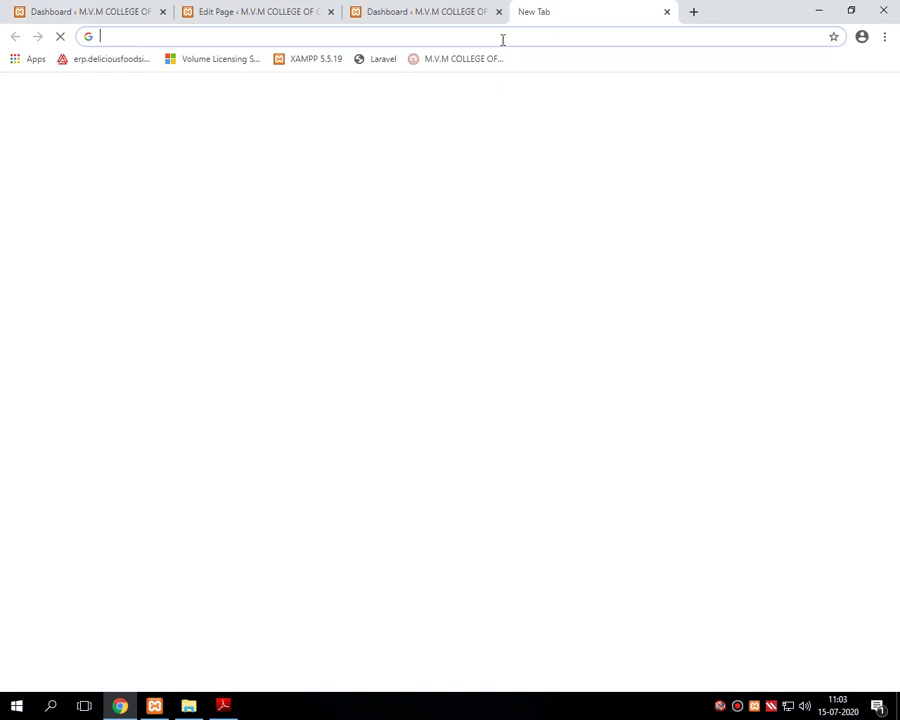
text(localhost:8081/wordpress/)
key(BackSpace)
key(BackSpace)
key(BackSpace)
key(BackSpace)
key(BackSpace)
key(BackSpace)
key(BackSpace)
key(BackSpace)
key(BackSpace)
key(BackSpace)
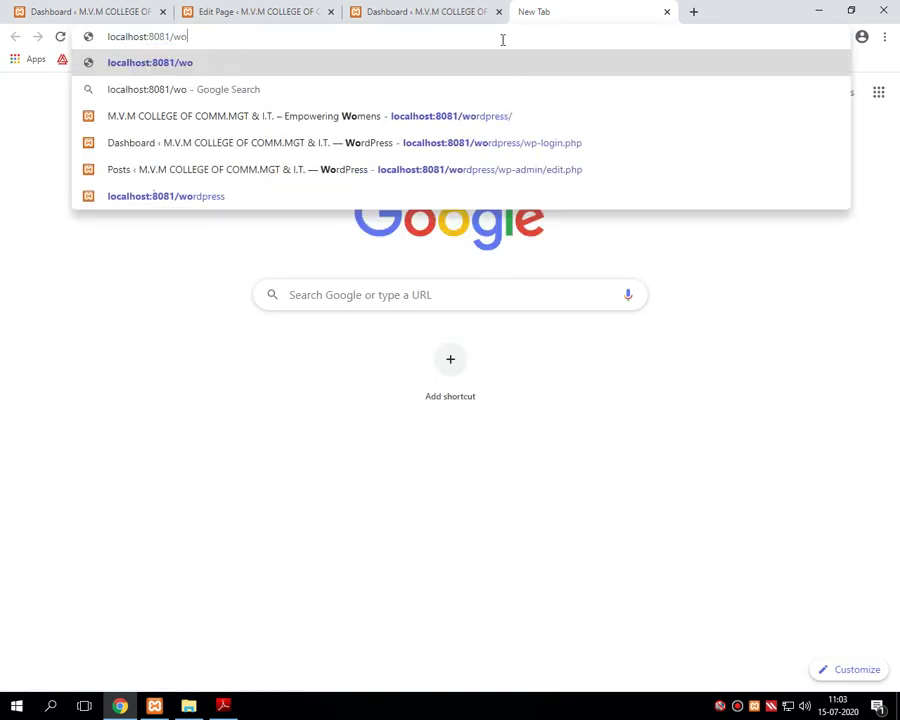
key(Return)
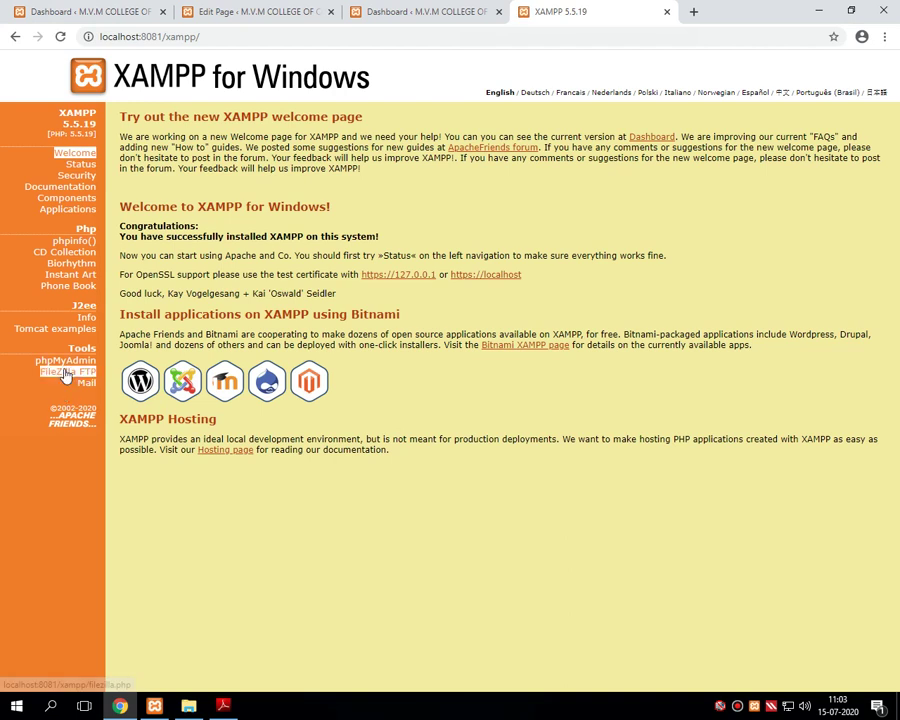
Step: Open the wordpress database in phpMyAdmin to list its 12 wp_ tables, then return to the PDF
click(68, 362)
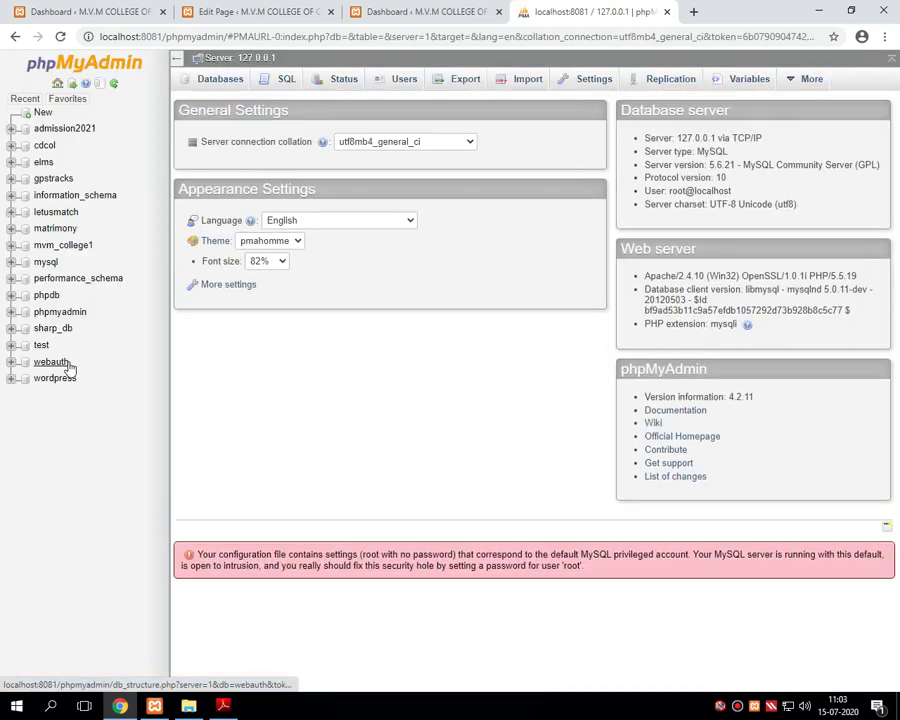
click(11, 379)
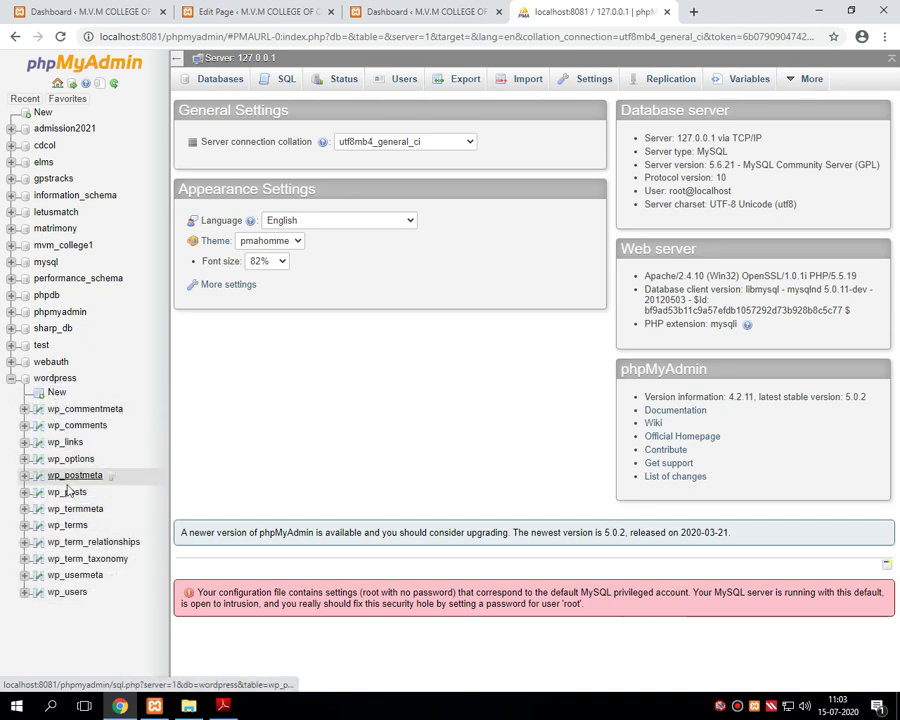
click(53, 380)
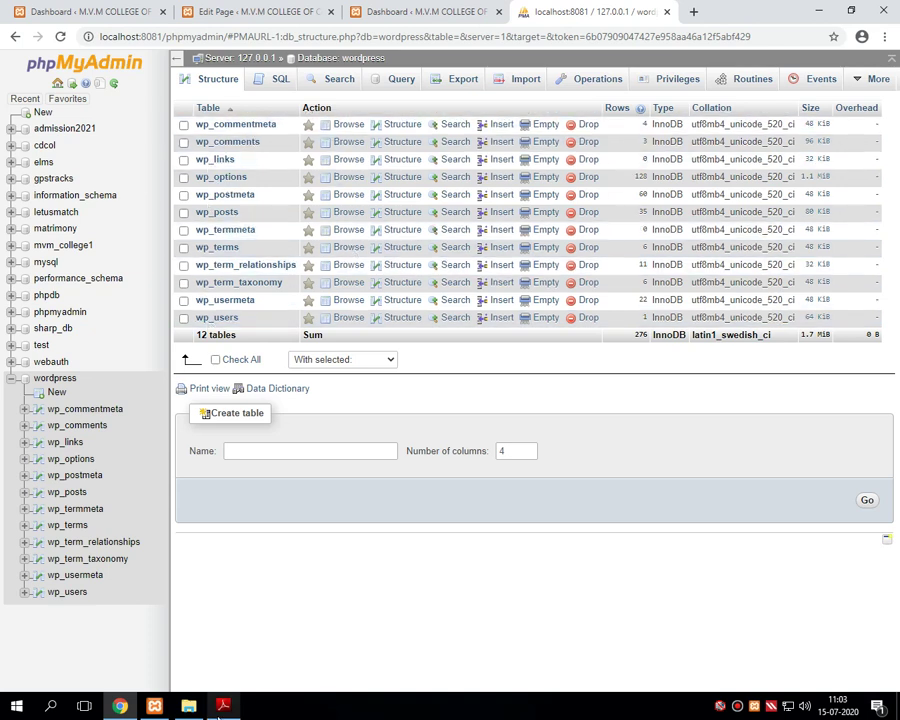
click(223, 706)
click(311, 588)
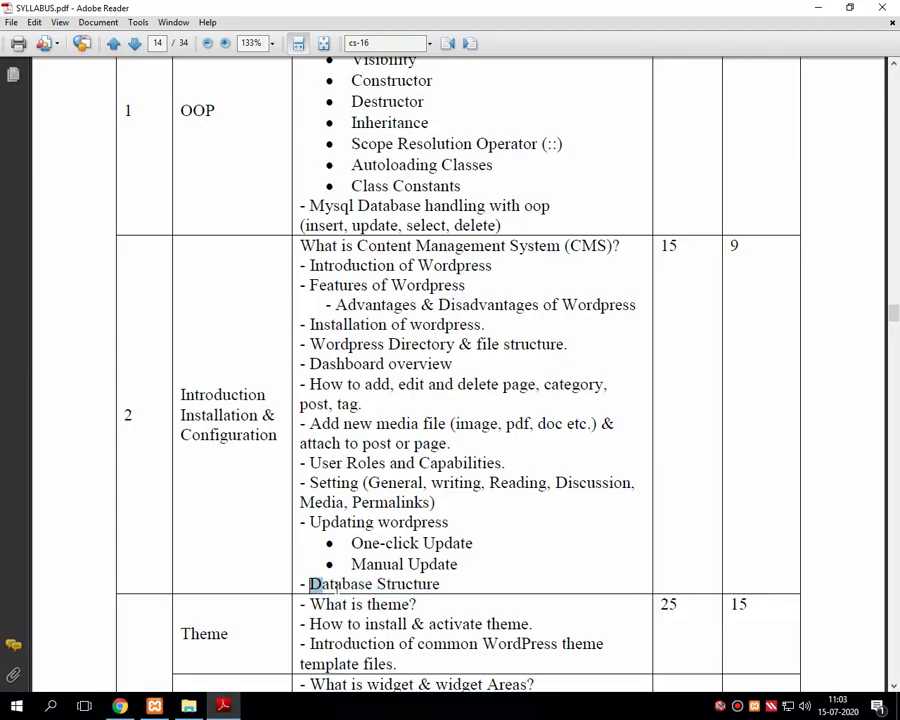
Step: Highlight Database Structure and then all unit 2 topics from CMS onward in the syllabus
drag(311, 585, 433, 588)
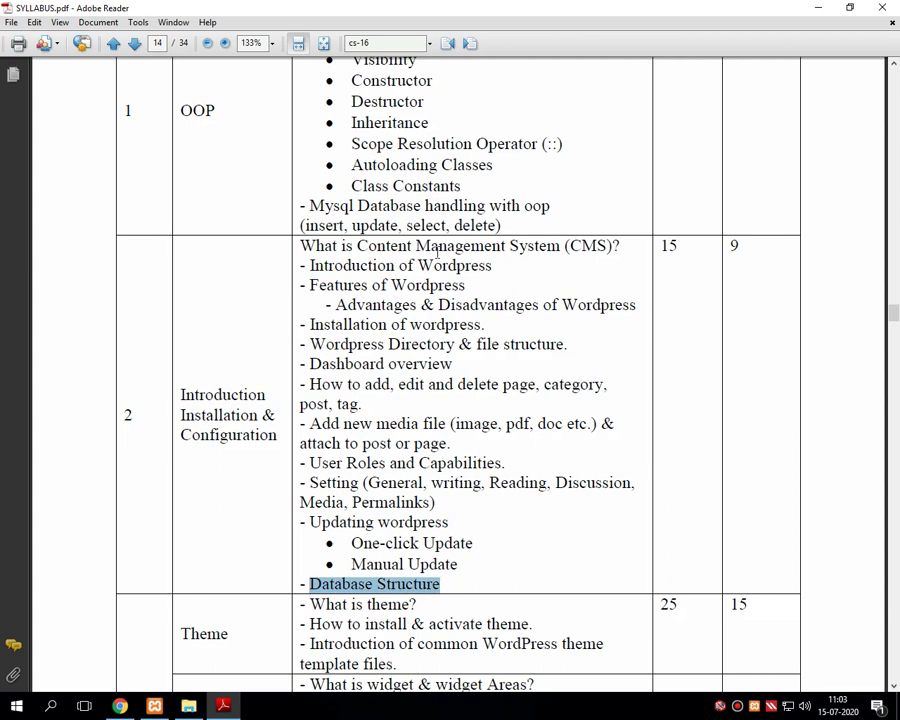
drag(301, 242, 443, 585)
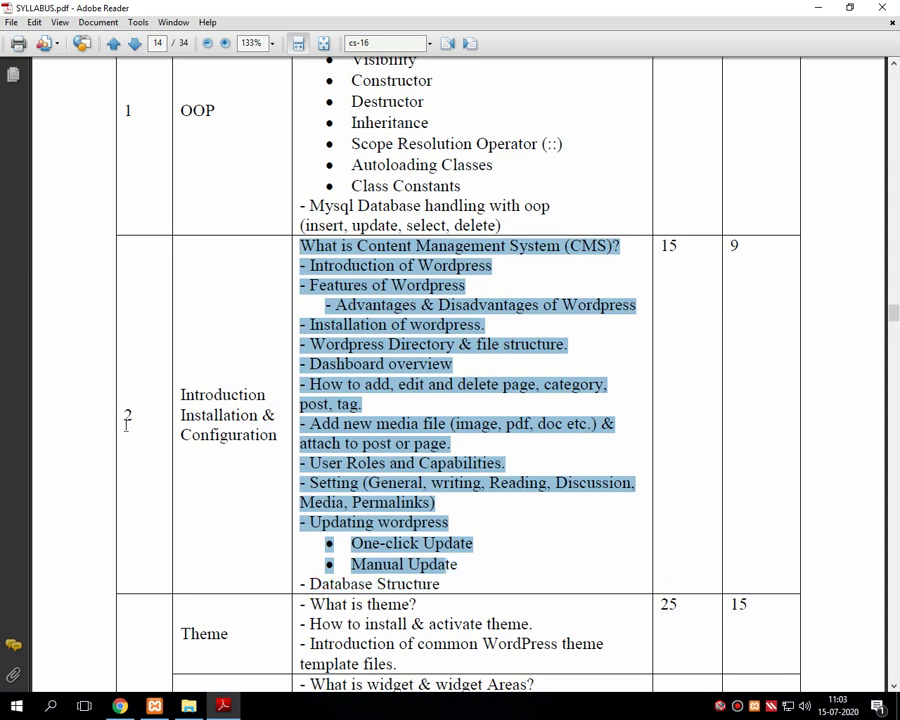
click(128, 414)
Step: Highlight the unit title words and the topics User Roles to Manual Update, then bring up Bandicam
drag(180, 394, 263, 394)
drag(174, 414, 283, 414)
drag(182, 434, 278, 434)
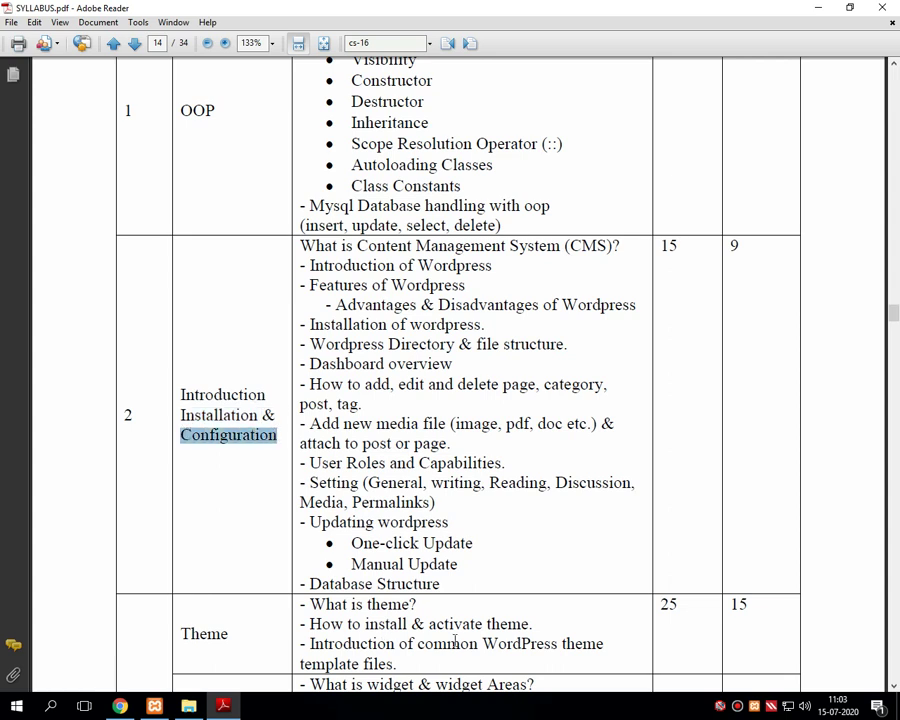
drag(311, 463, 443, 581)
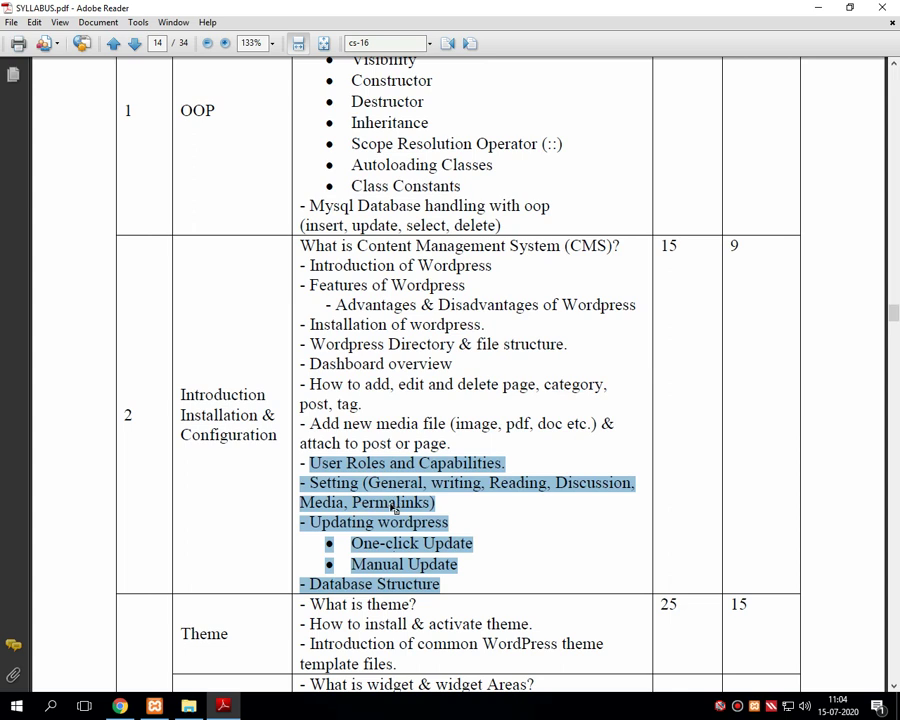
click(738, 707)
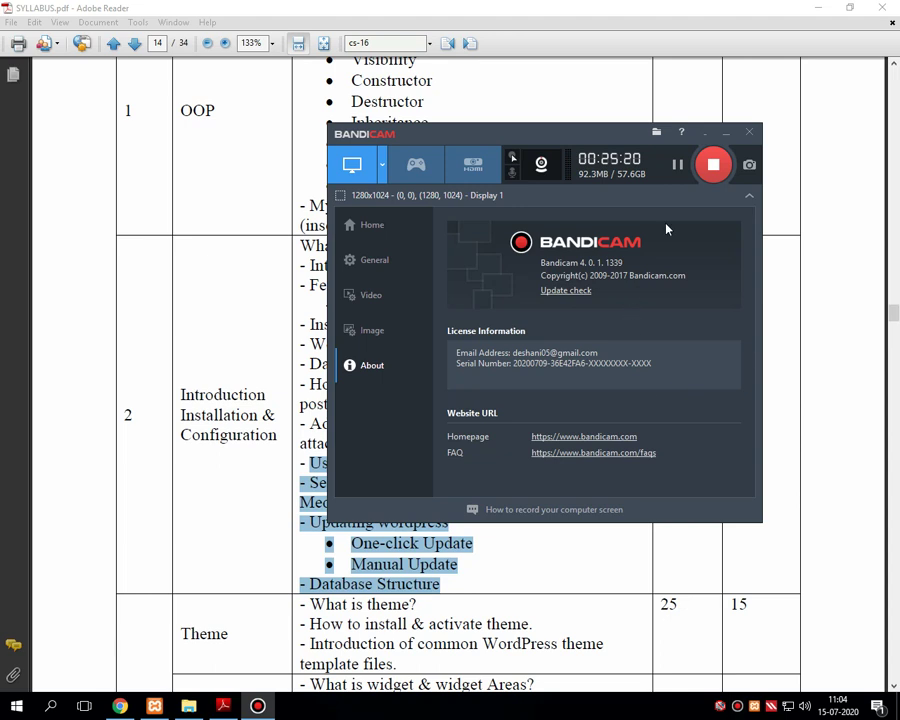